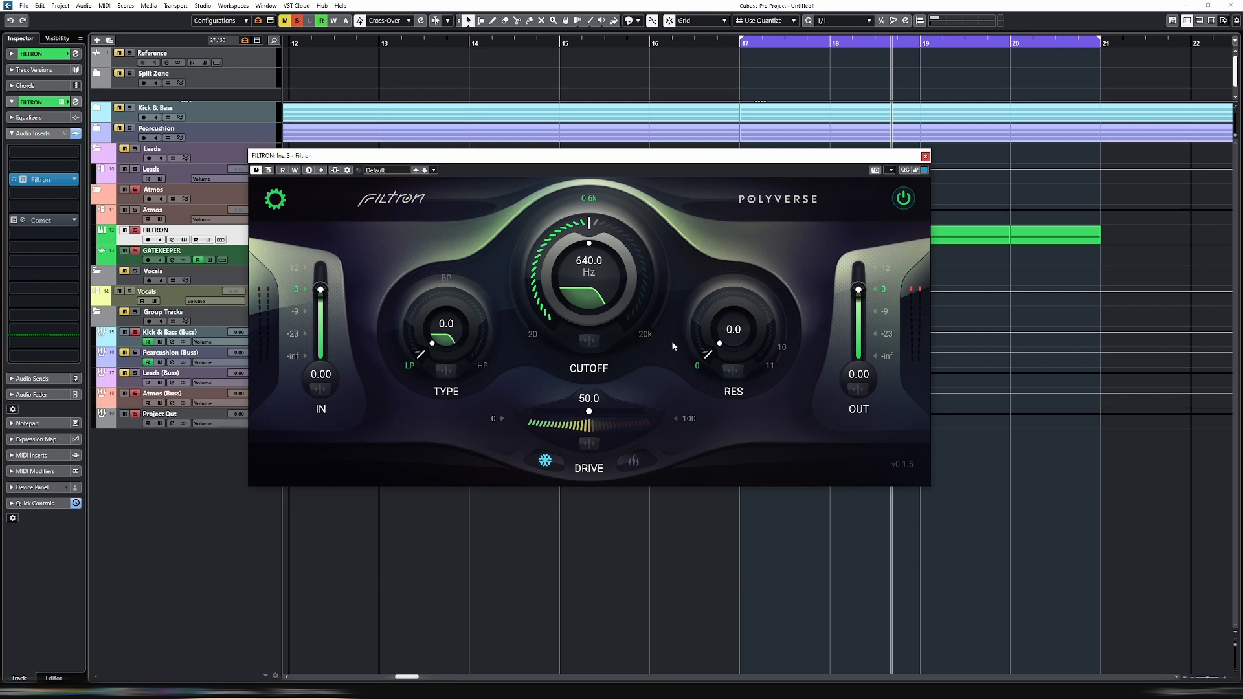
Sweep Filtron's filter type up to full high-pass at 100 and bring it back to 3.1, near low-pass
click(445, 374)
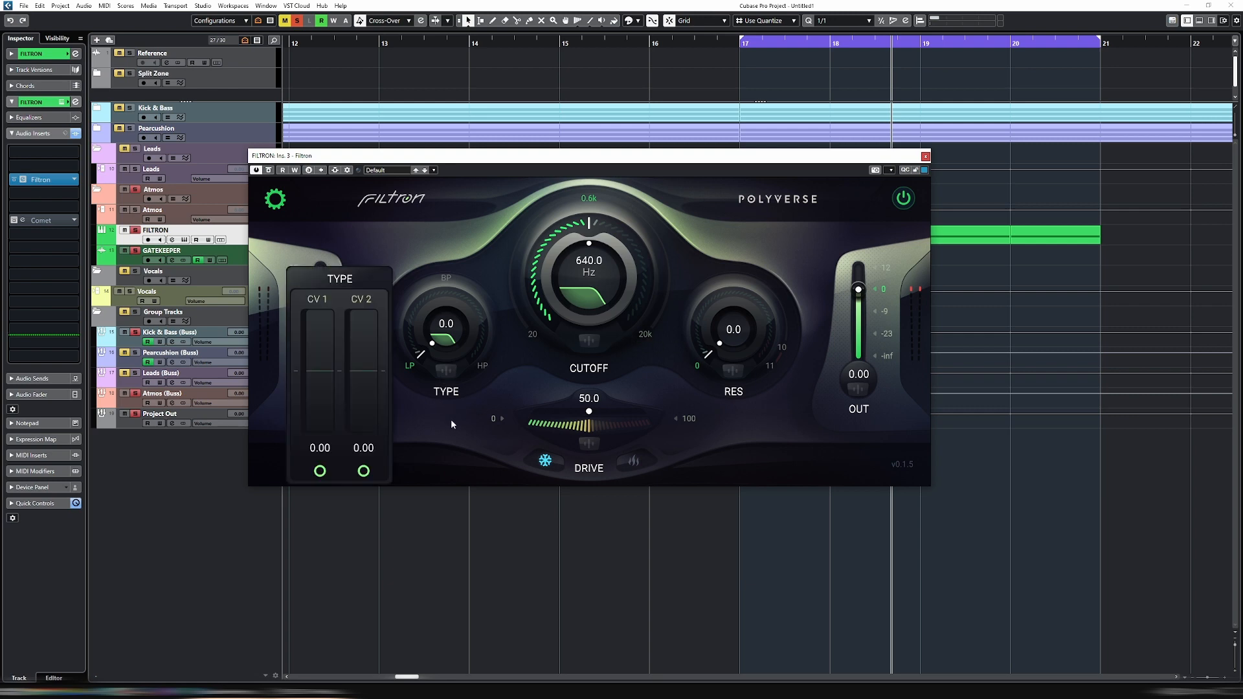
click(452, 421)
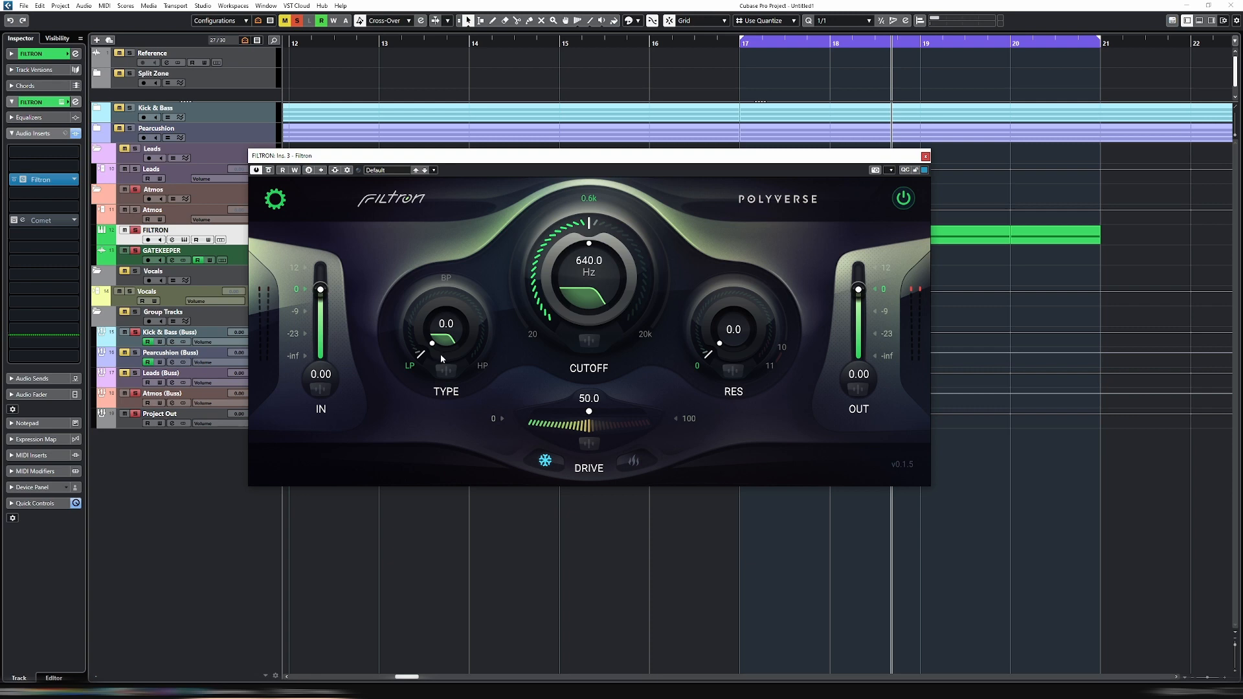
drag(437, 353, 451, 235)
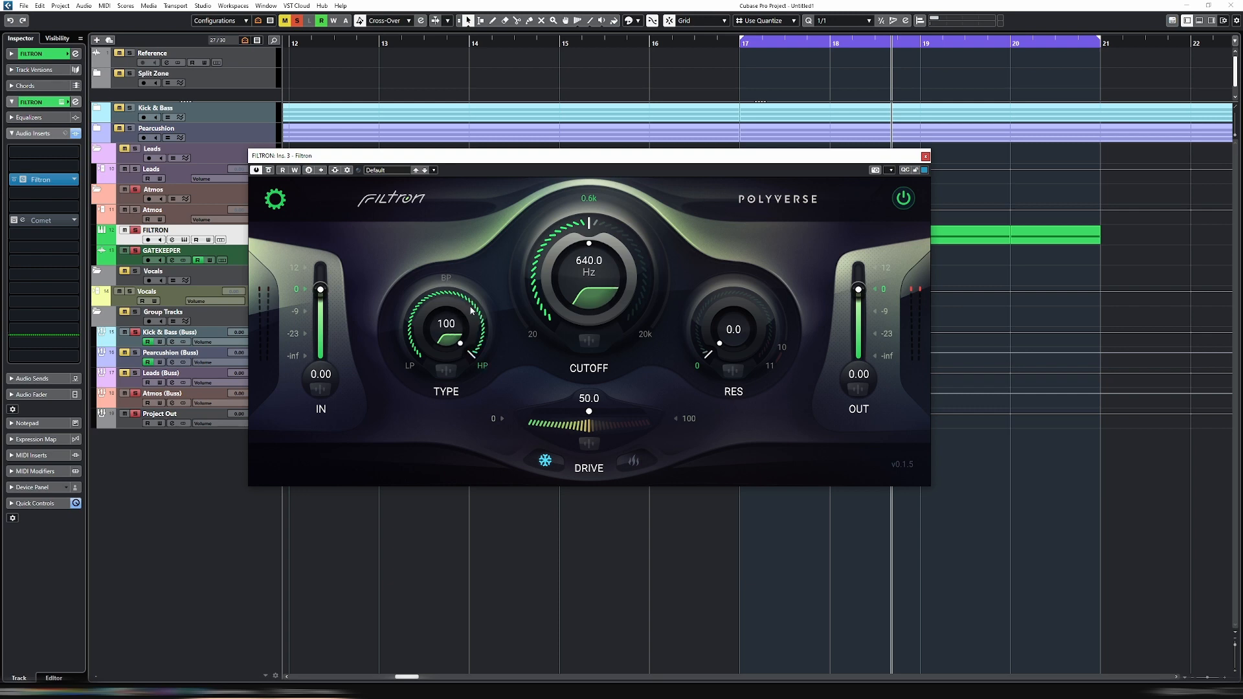
drag(471, 311, 461, 414)
Lower the cutoff to 540.5 Hz, try the resonance at 9.9 and return it to 0.0
mouse_move(571, 296)
mouse_down()
mouse_move(573, 328)
mouse_move(584, 281)
mouse_move(586, 304)
mouse_up()
mouse_move(734, 335)
mouse_down()
mouse_move(730, 245)
mouse_move(723, 293)
mouse_move(735, 327)
mouse_move(734, 317)
mouse_up()
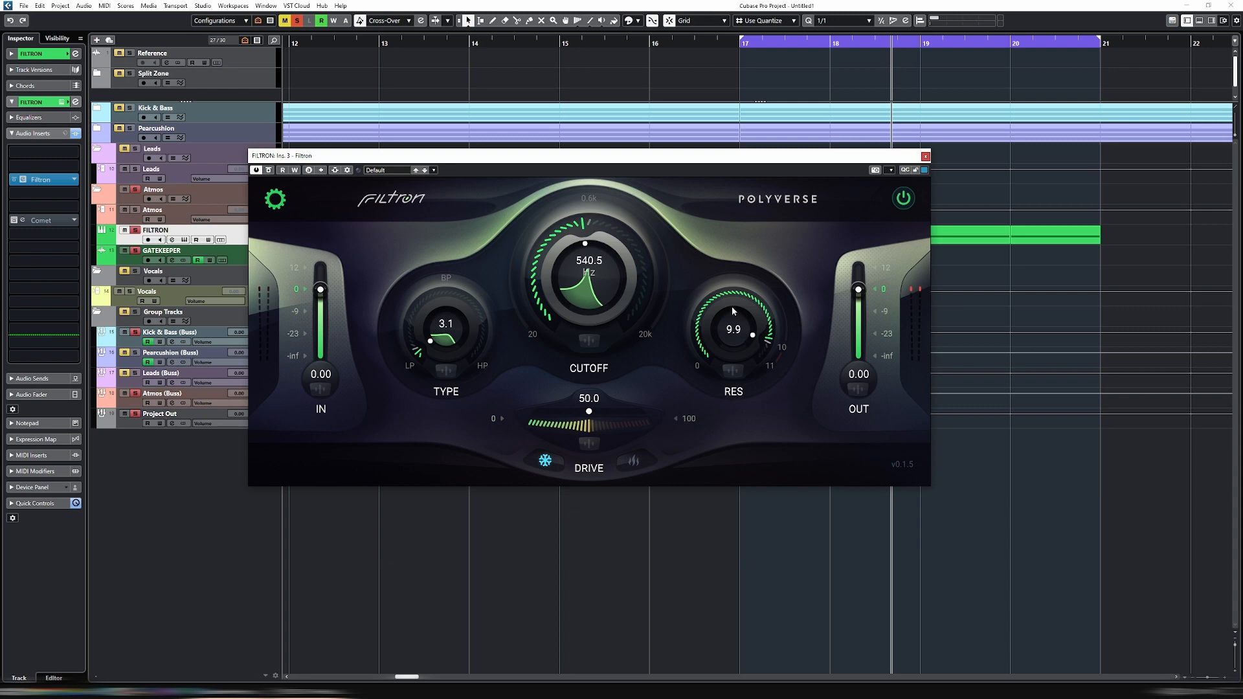
drag(732, 302, 605, 430)
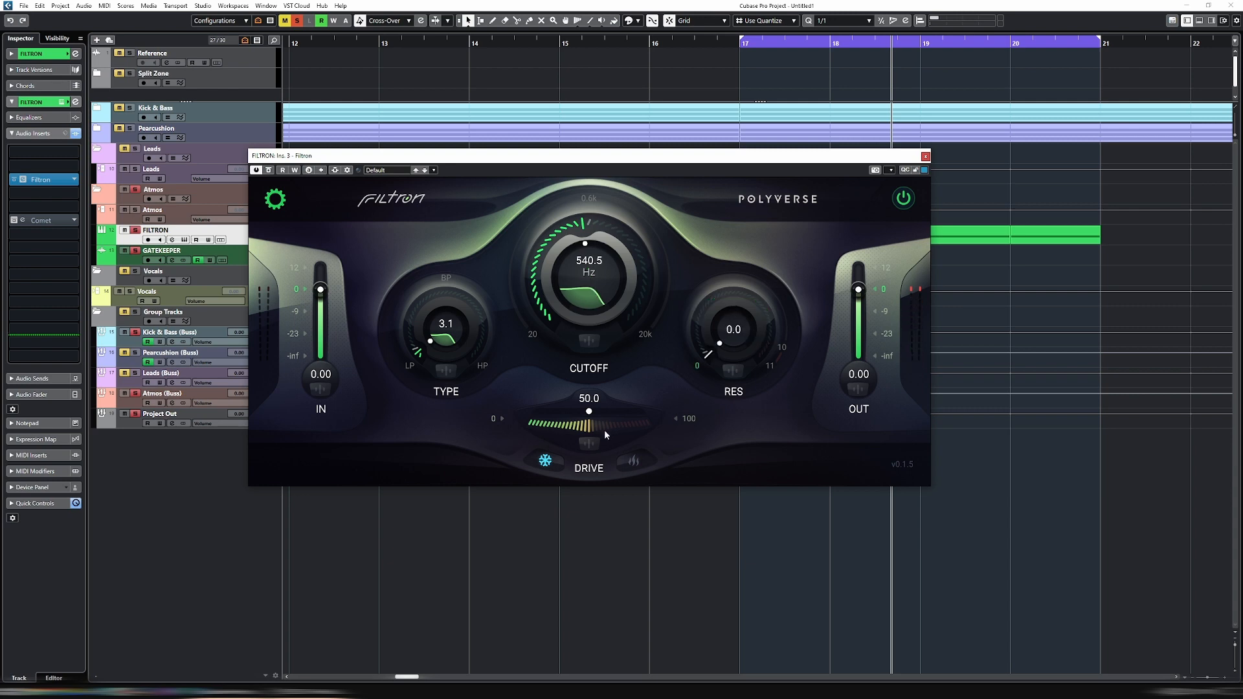
Try Filtron's cold and hot drive modes and vary the drive amount
click(547, 464)
click(626, 463)
mouse_move(599, 422)
mouse_down()
mouse_move(491, 428)
mouse_move(673, 425)
mouse_move(612, 430)
mouse_up()
Raise the filter type's CV 1 modulation amount to 3.00
click(446, 371)
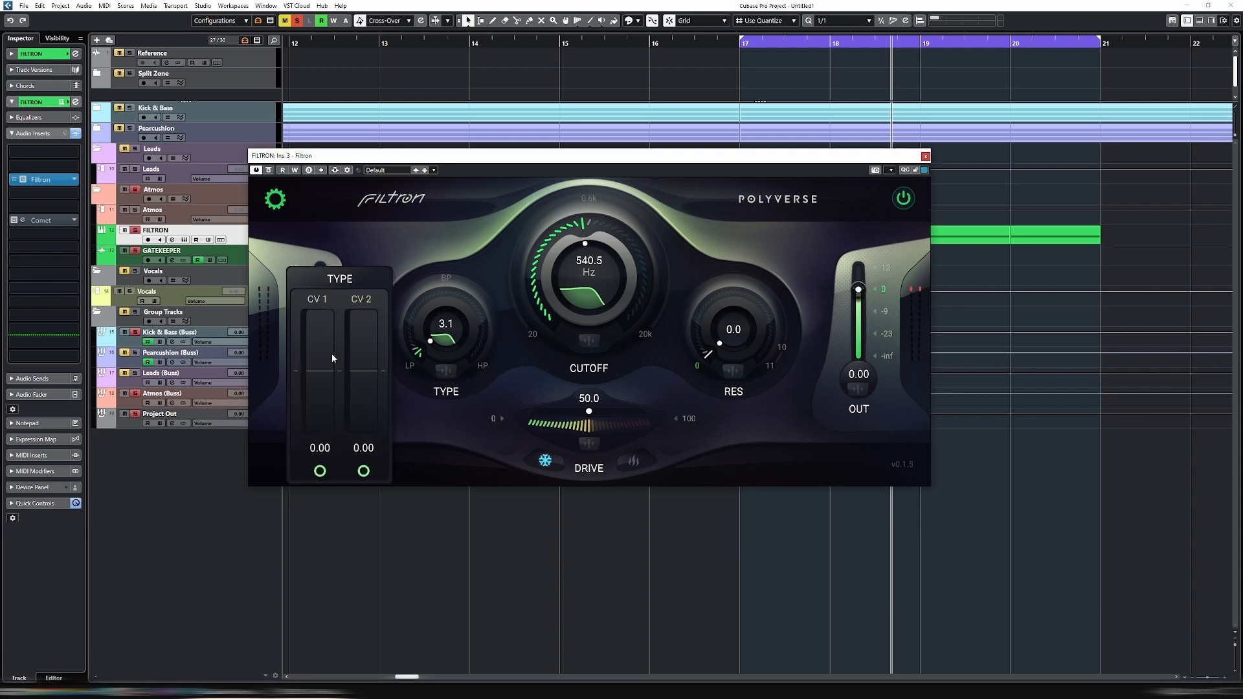
drag(331, 353, 314, 335)
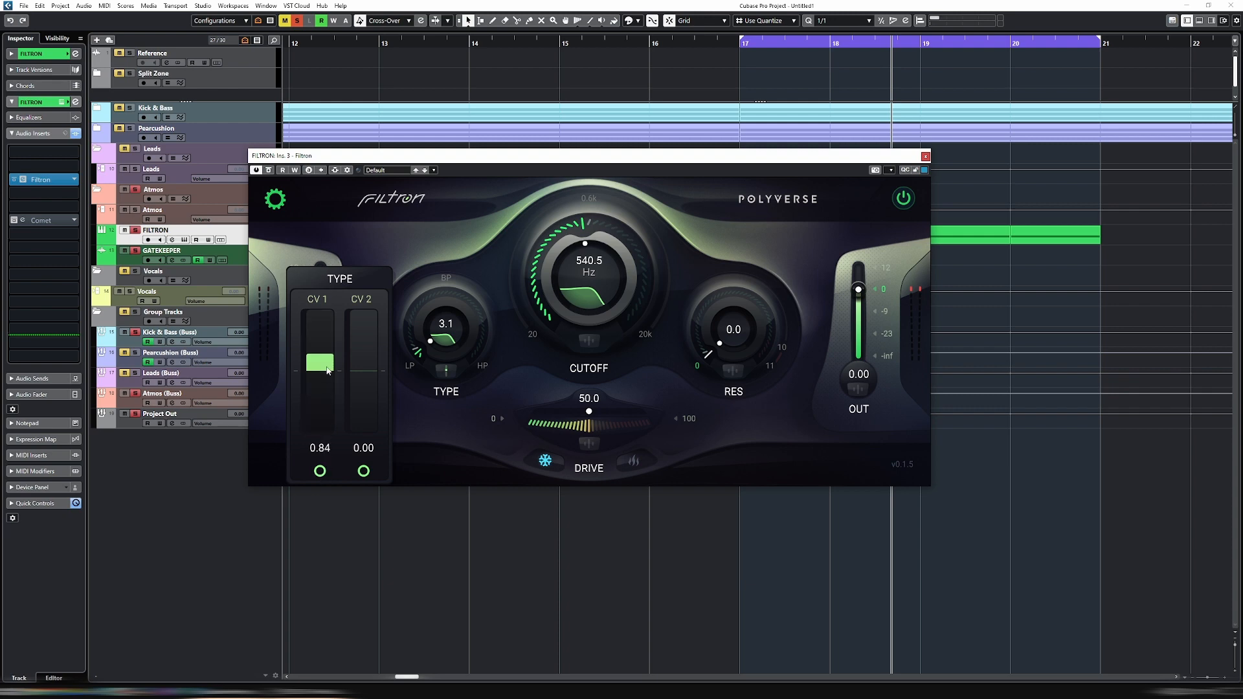
drag(326, 361, 323, 315)
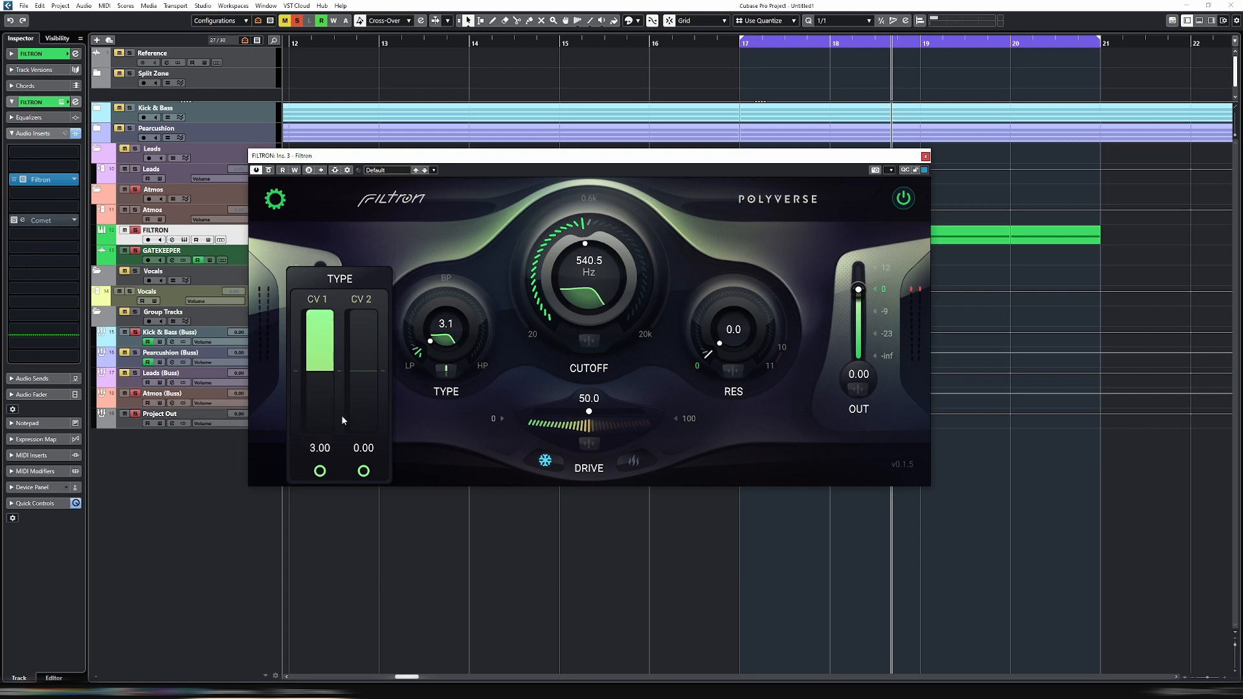
Try the filter type's CV 1 modulation in its linked stereo and separate left/right modes, adjusting the channel amounts
click(323, 473)
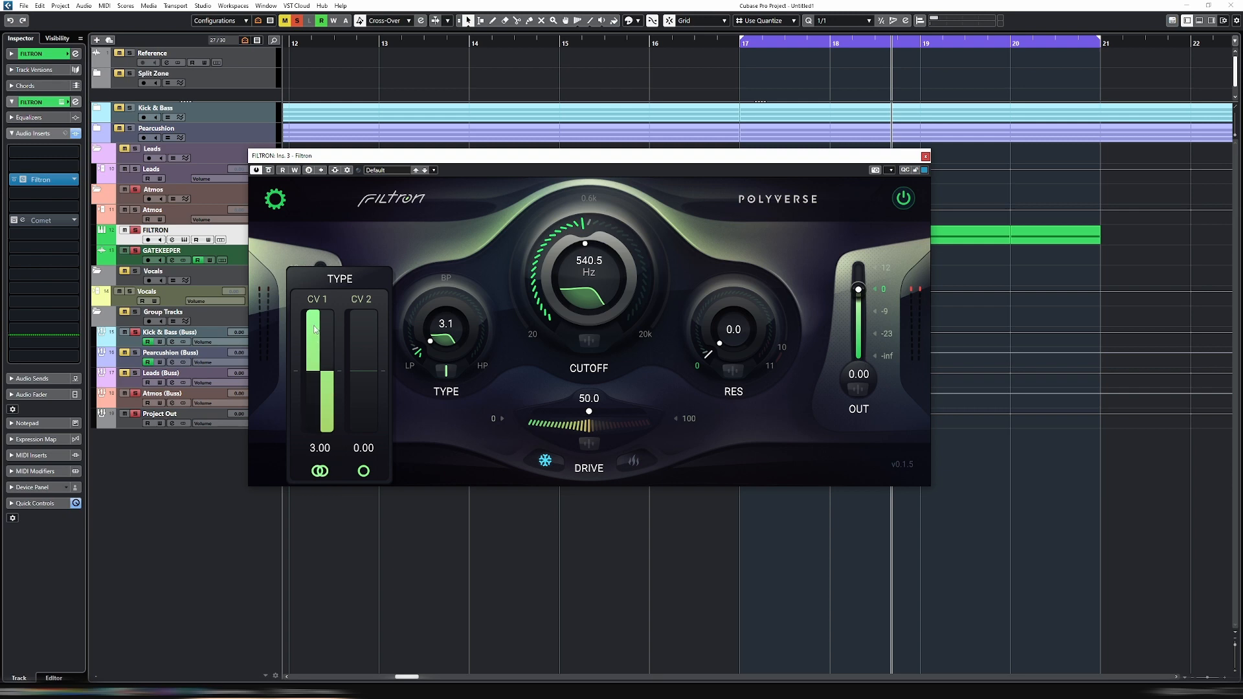
mouse_move(315, 330)
mouse_down()
mouse_move(329, 349)
mouse_move(312, 329)
mouse_up()
click(326, 469)
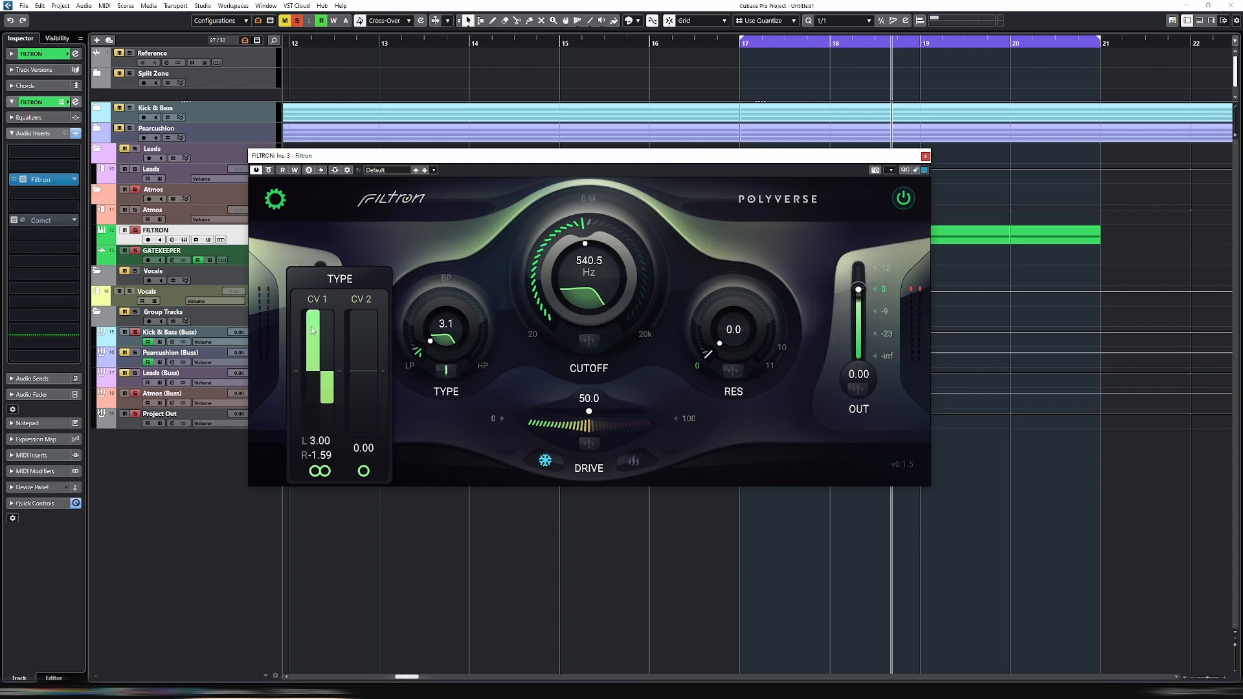
drag(328, 390, 327, 356)
click(320, 471)
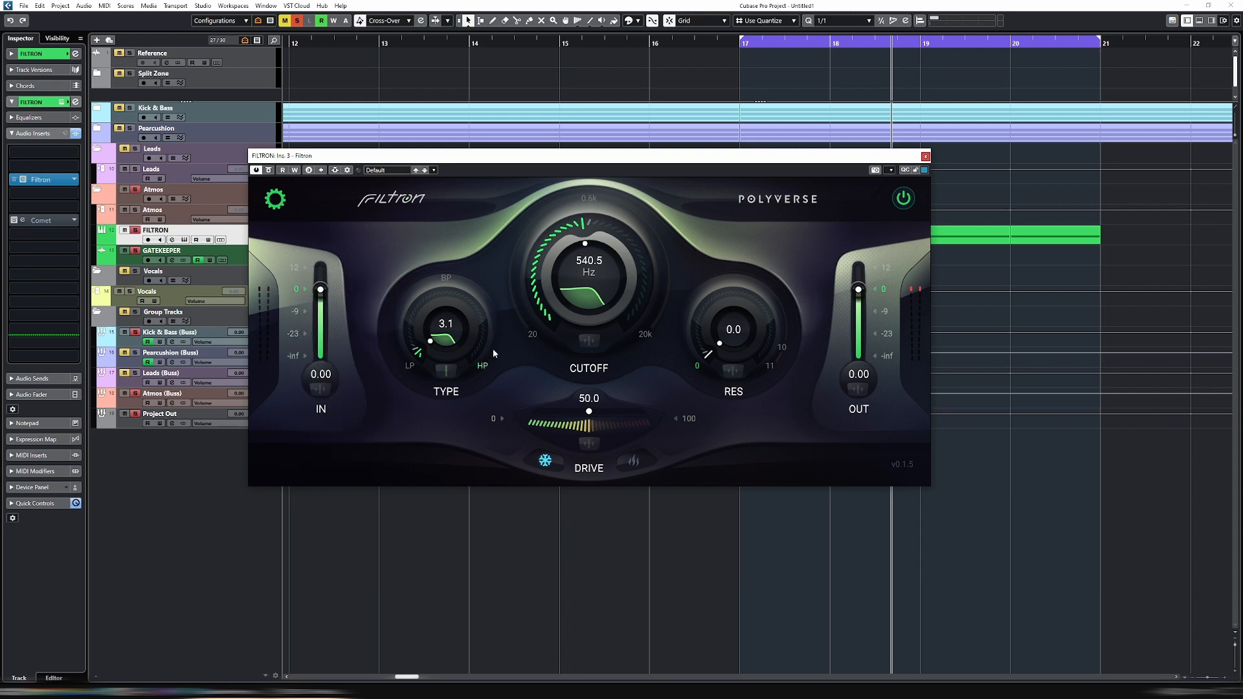
Open the Gatekeeper plug-in on the GATEKEEPER track and bring the Filtron window to the front
click(235, 258)
click(23, 178)
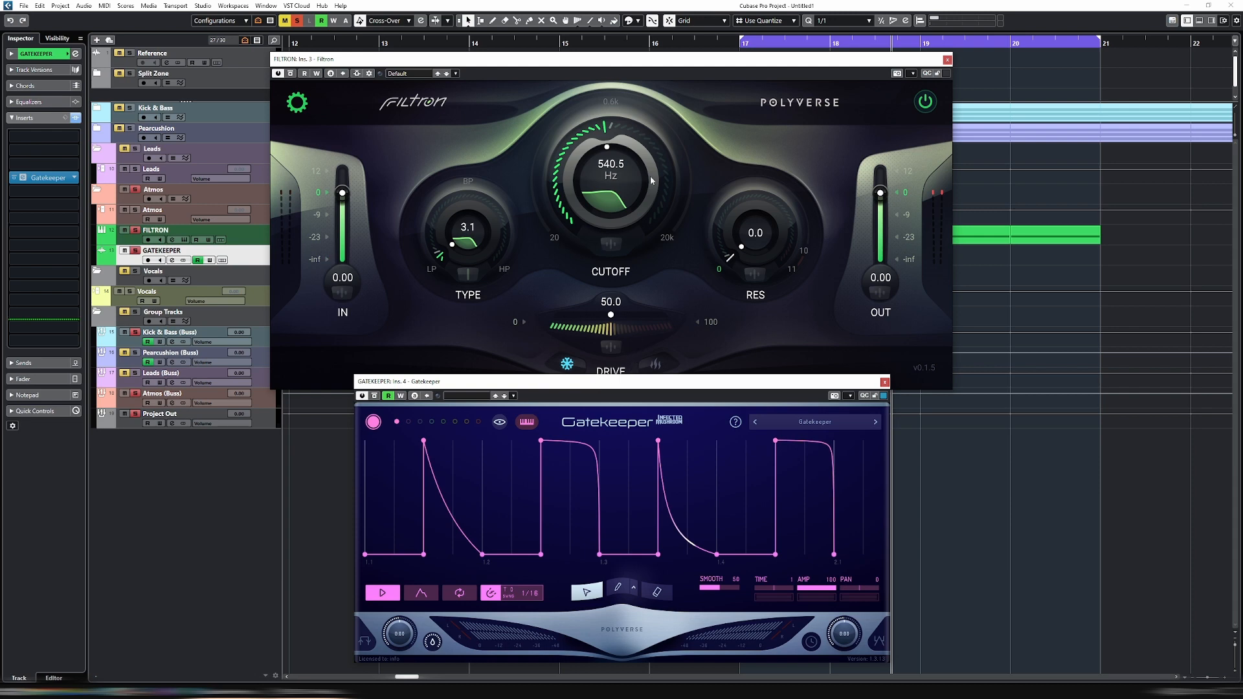
click(580, 258)
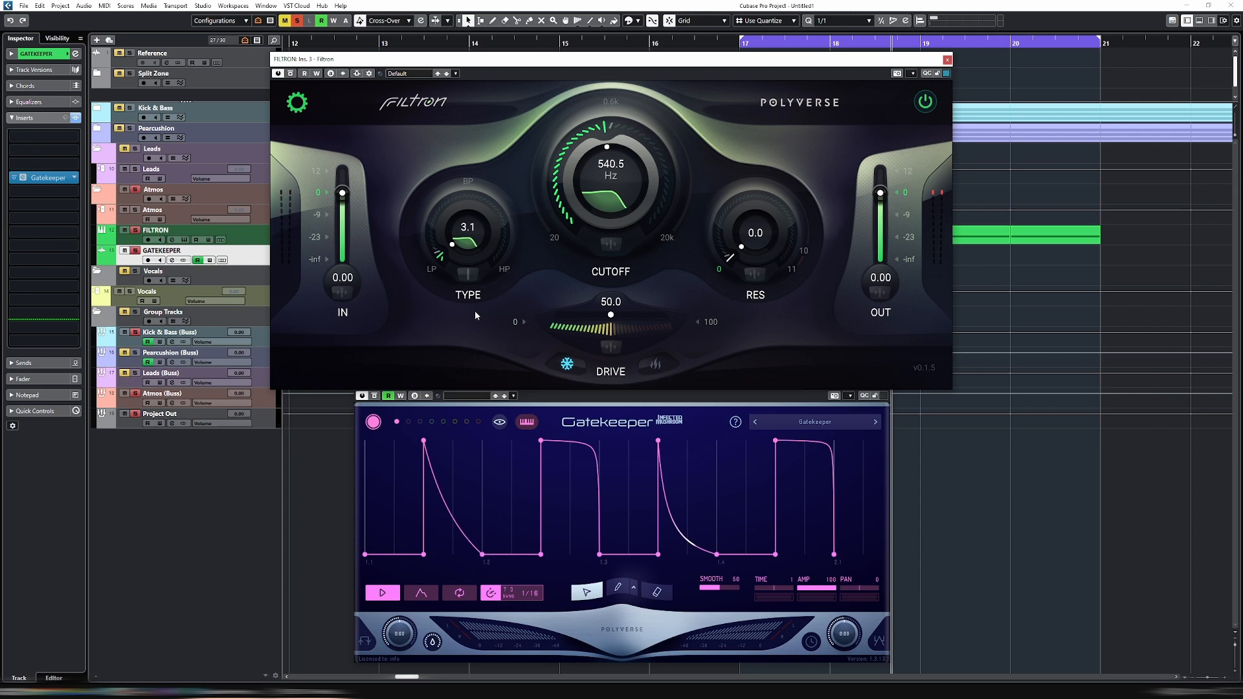
Try mapping Filtron's filter type to a MIDI CC number and unmap it again
right_click(466, 237)
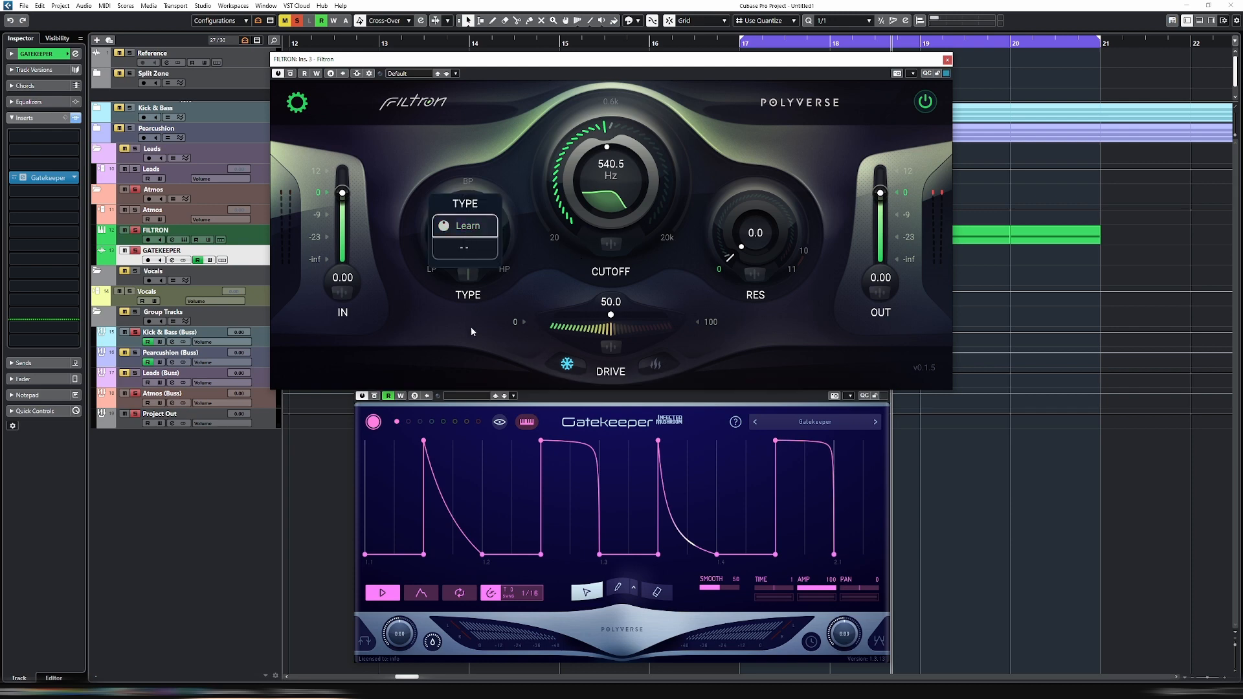
click(471, 249)
text(44)
key(Return)
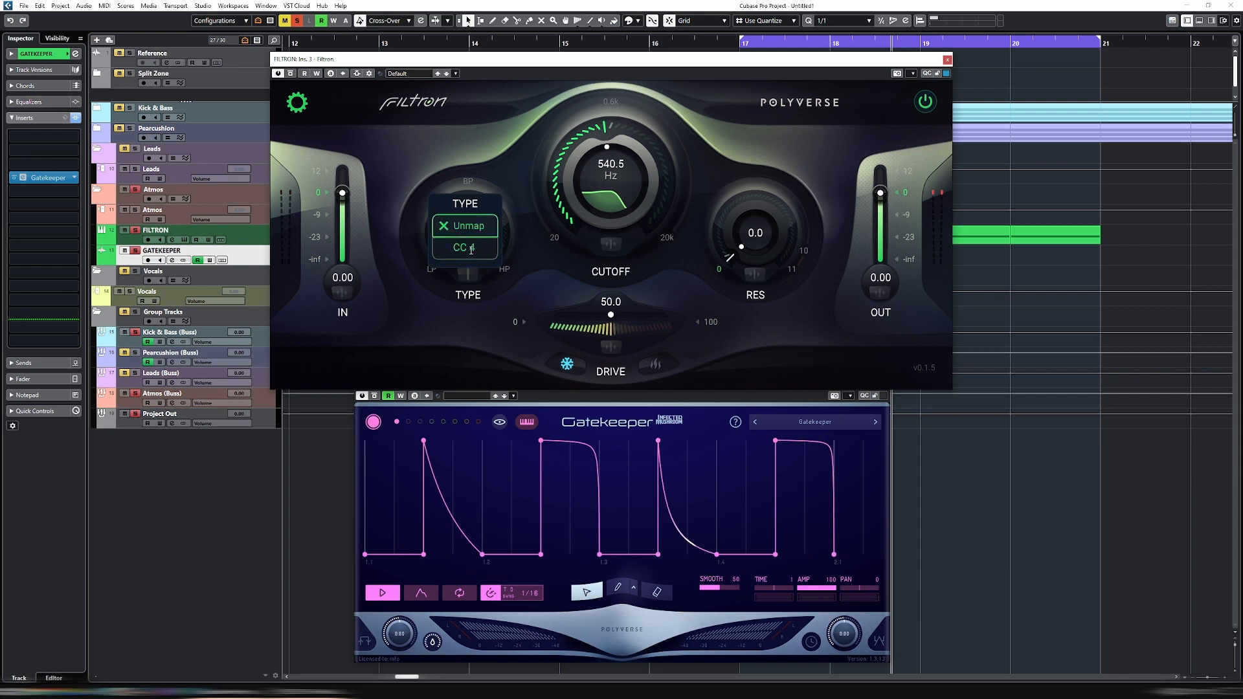
click(450, 231)
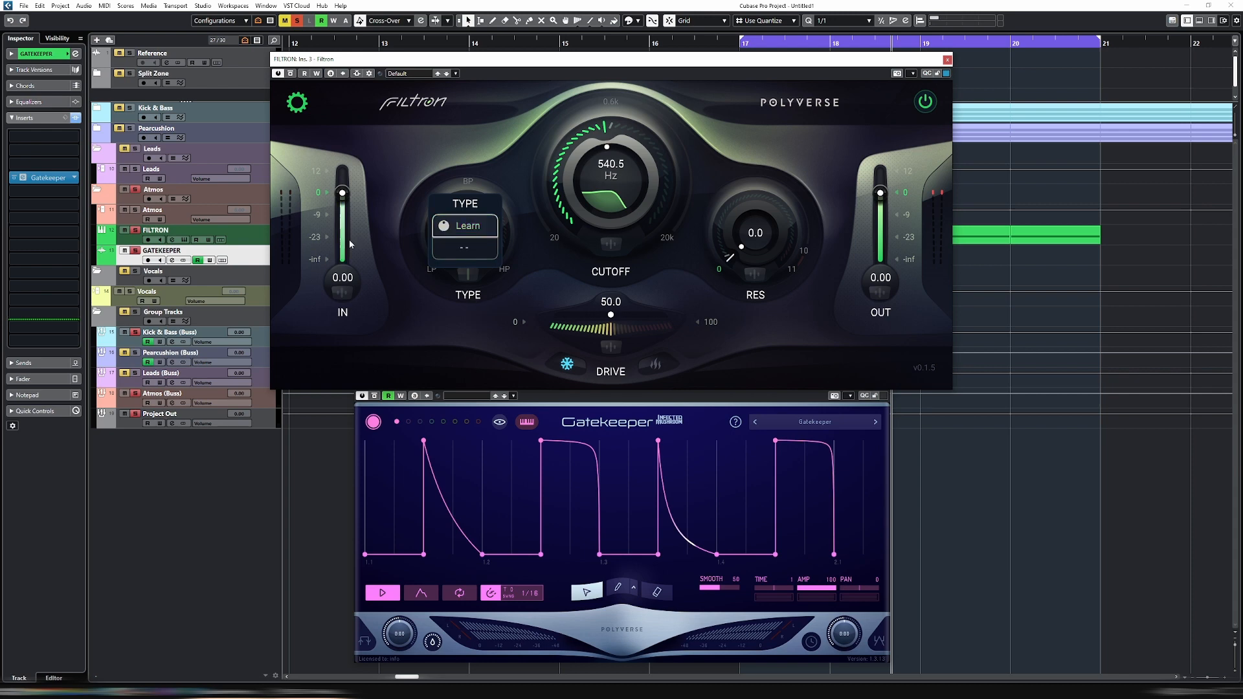
click(501, 319)
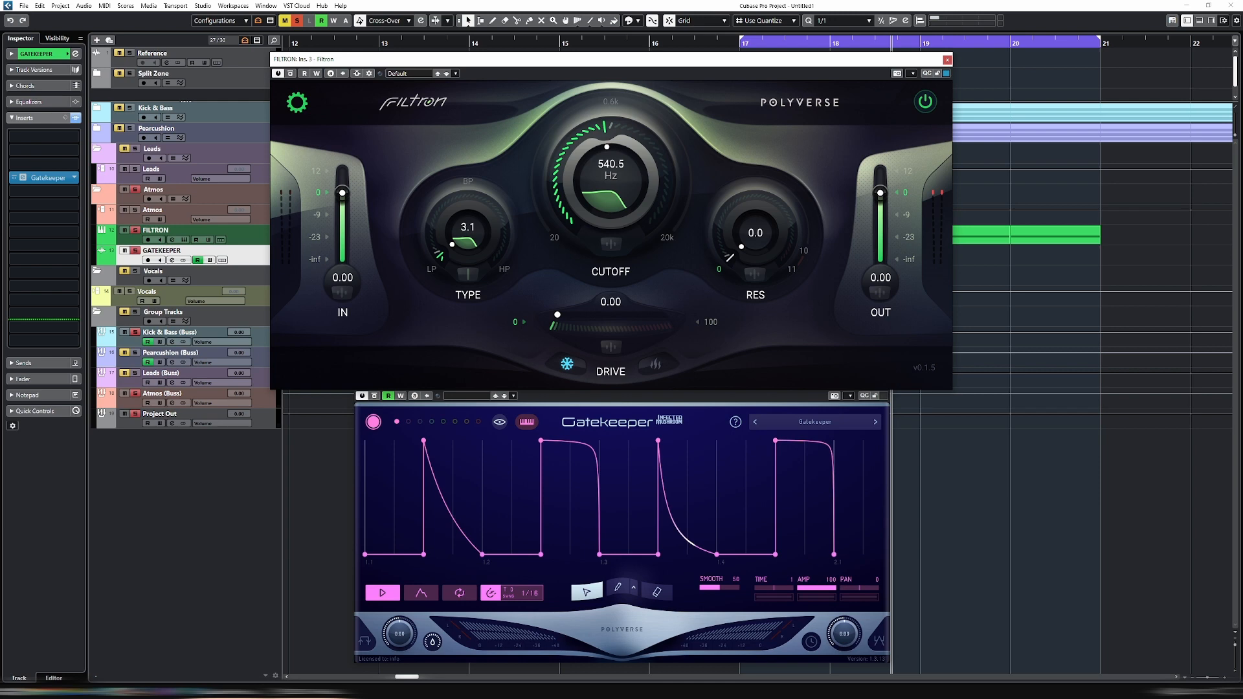
Set the CV output of Gatekeeper's envelope 1 to Unipolar and lower Filtron's cutoff to 20 Hz
click(622, 396)
right_click(490, 516)
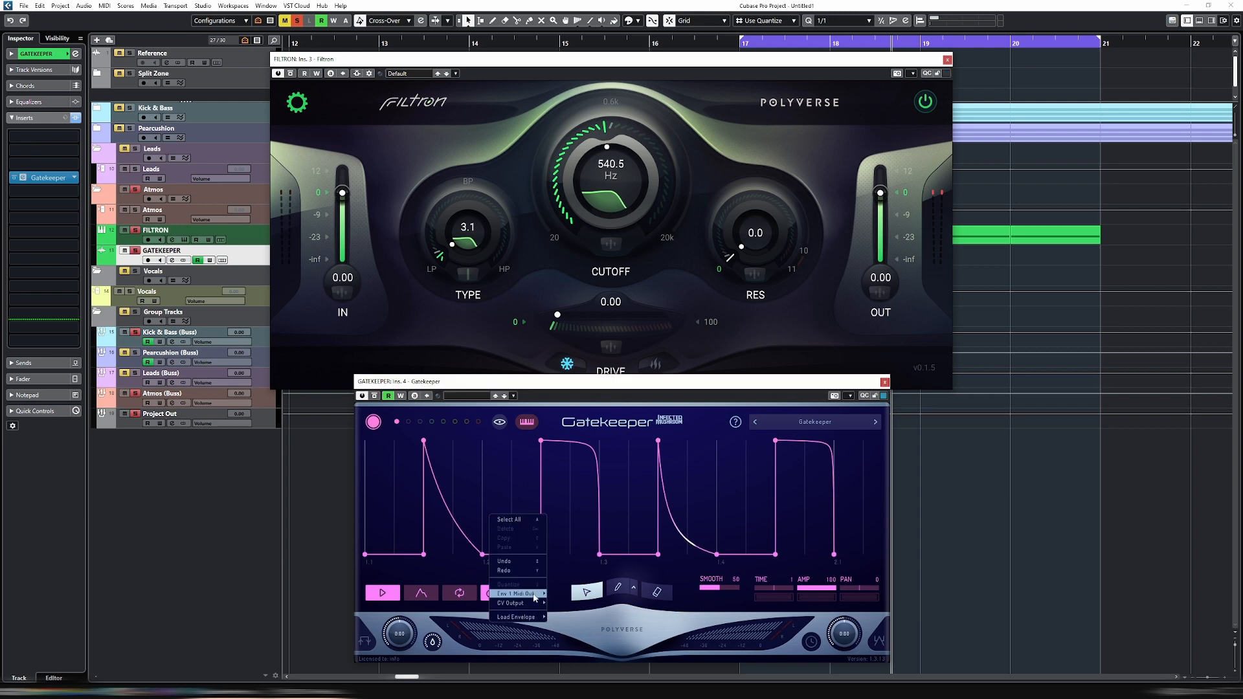
mouse_move(528, 606)
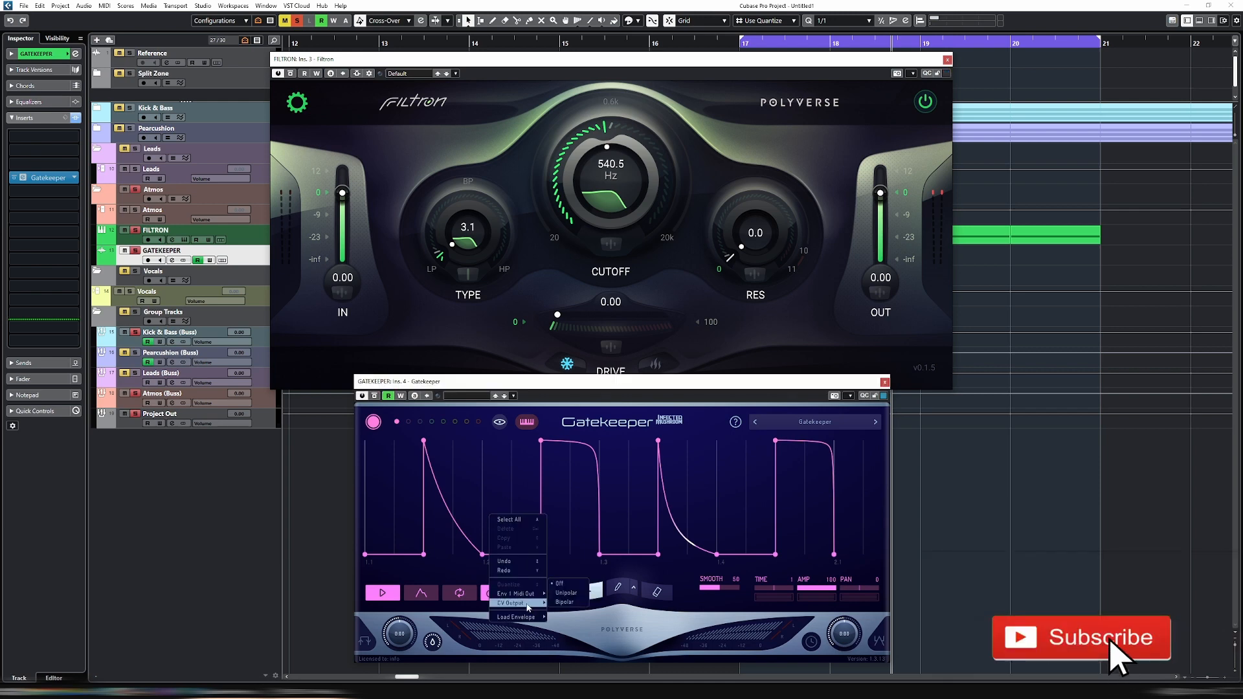
click(570, 593)
drag(596, 224, 580, 351)
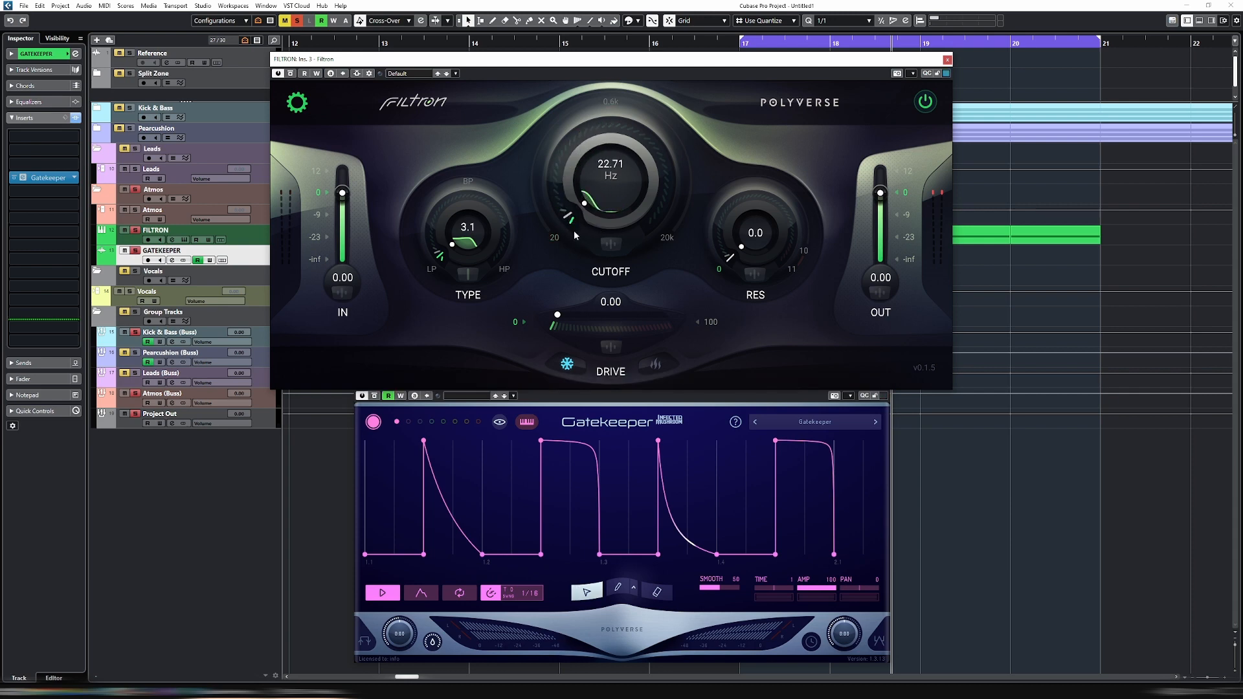
drag(570, 224, 575, 246)
Give Gatekeeper's envelope 2 a triangular shape peaking at full level just past beat 1.3, and check its CV output option
click(374, 422)
click(374, 422)
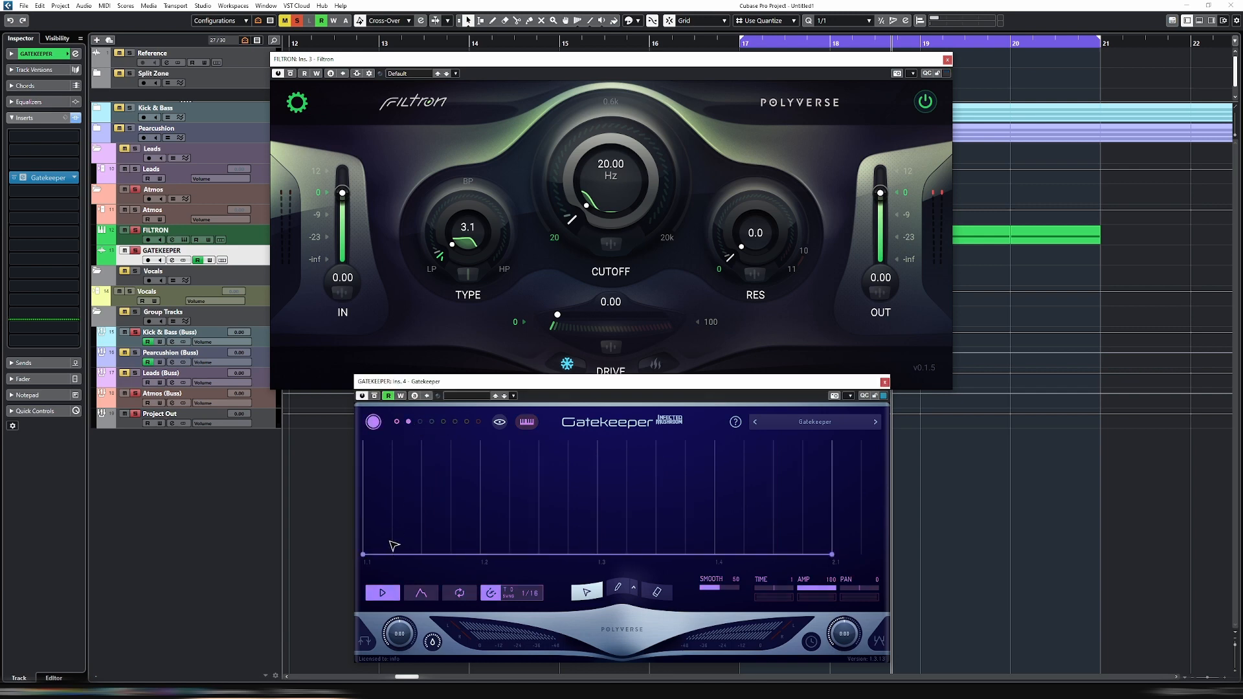
click(627, 441)
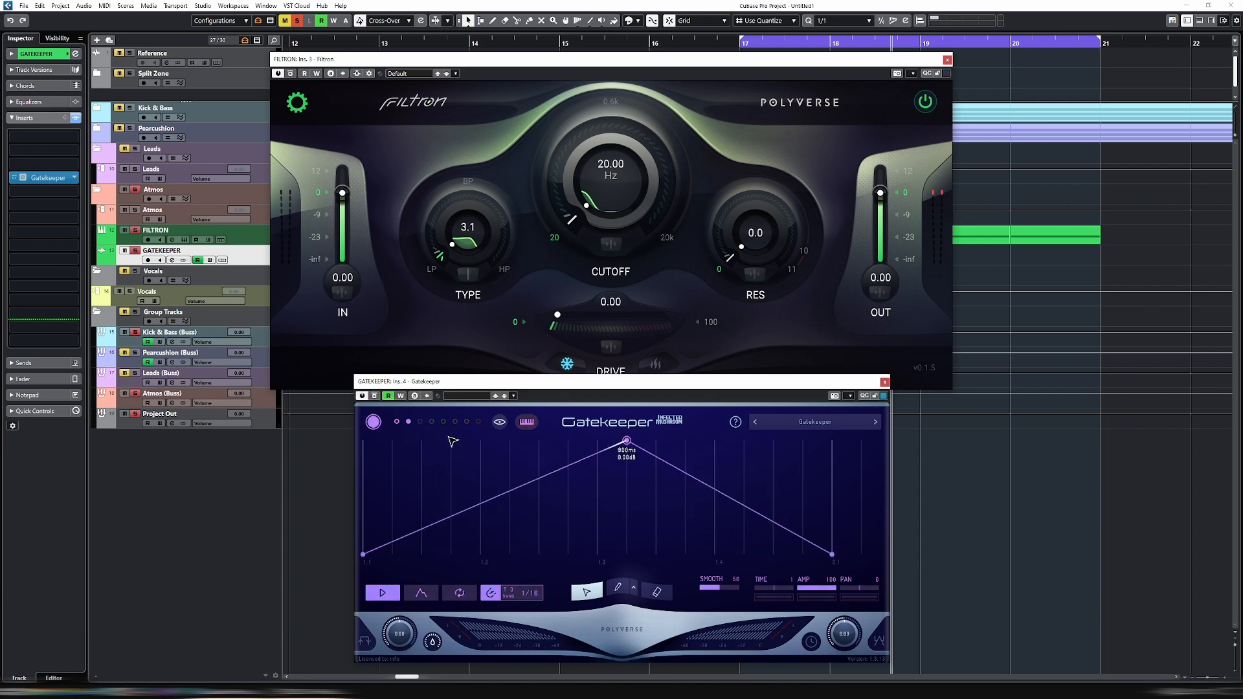
right_click(450, 457)
mouse_move(479, 553)
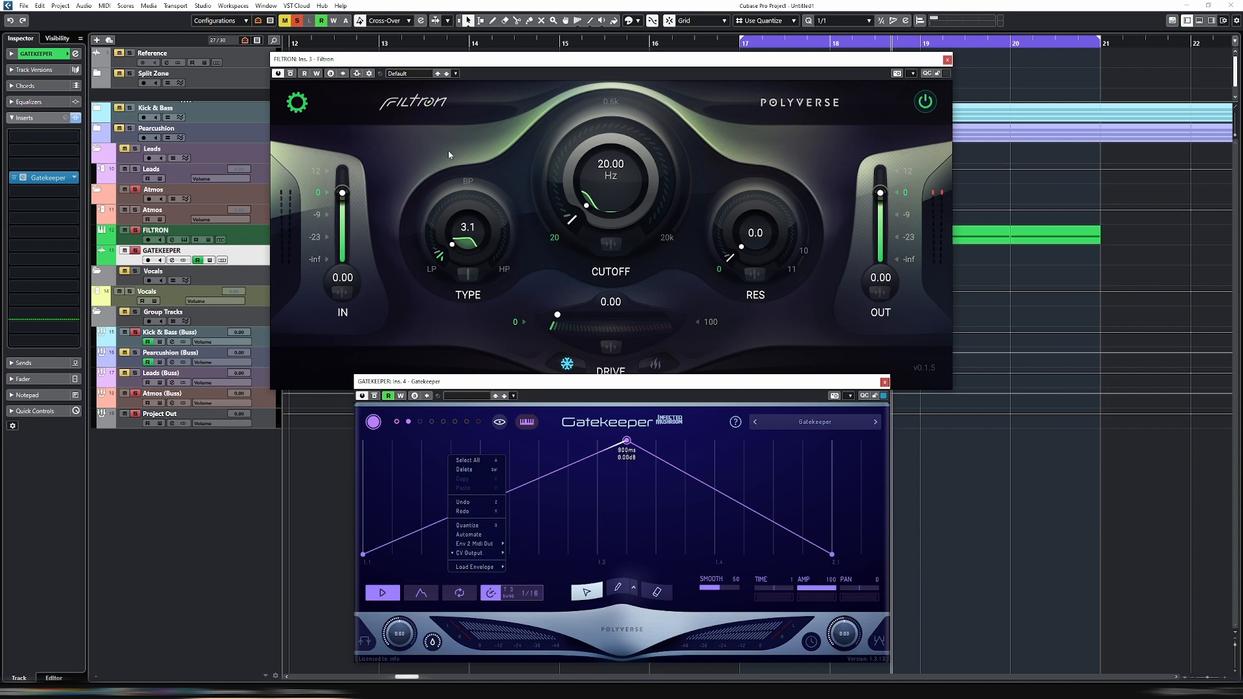
Enable side-chaining on Filtron and add the GATEKEEPER track as its side-chain source
click(357, 73)
click(368, 73)
click(490, 175)
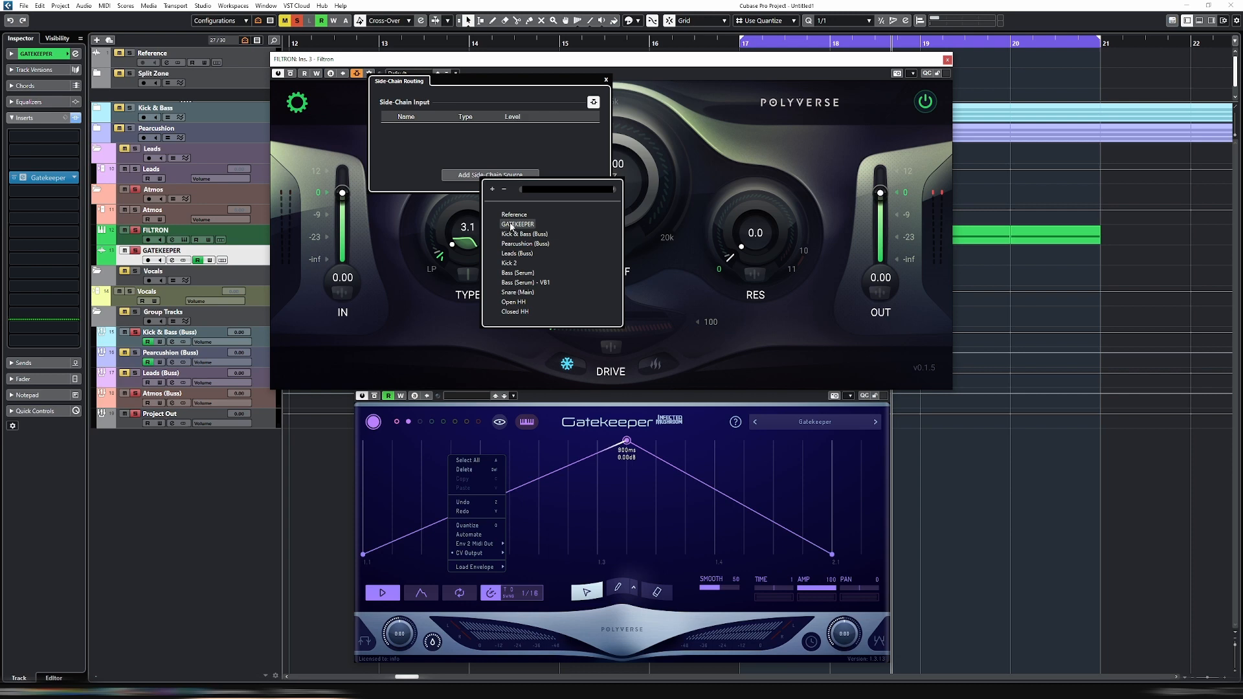
click(511, 224)
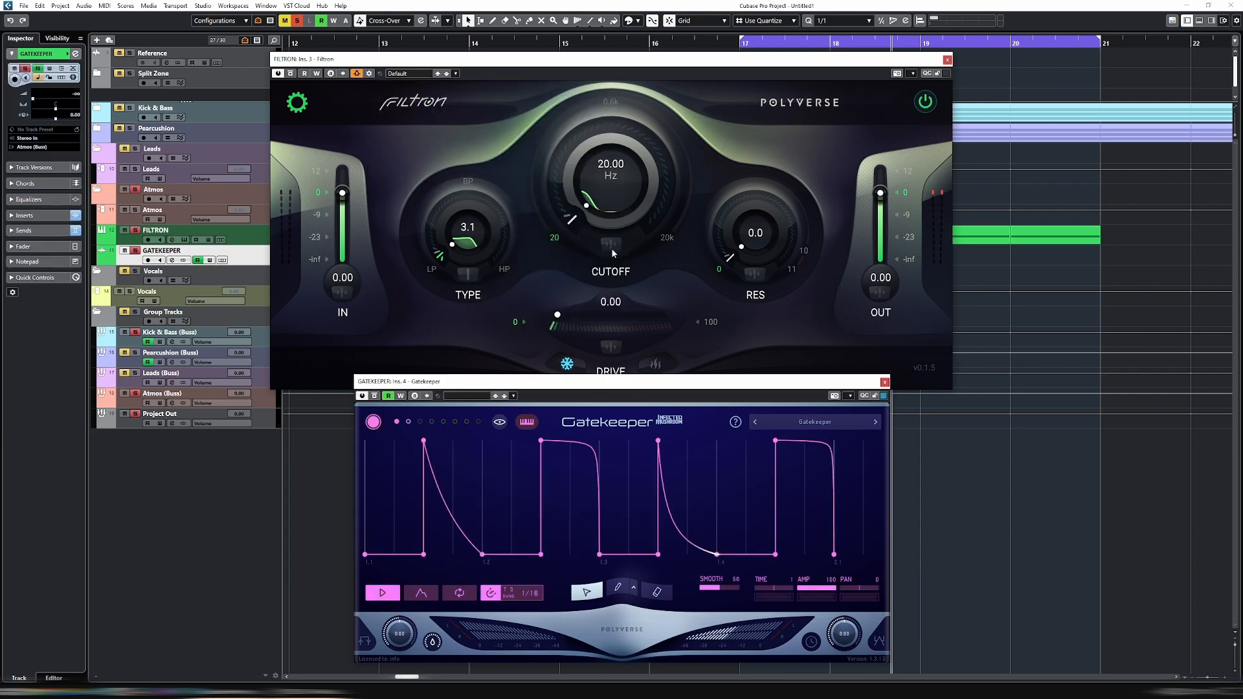
Set the cutoff's CV 1 modulation to 56.2 and open the CV modulation controls of the filter type
mouse_move(612, 246)
drag(453, 245, 453, 189)
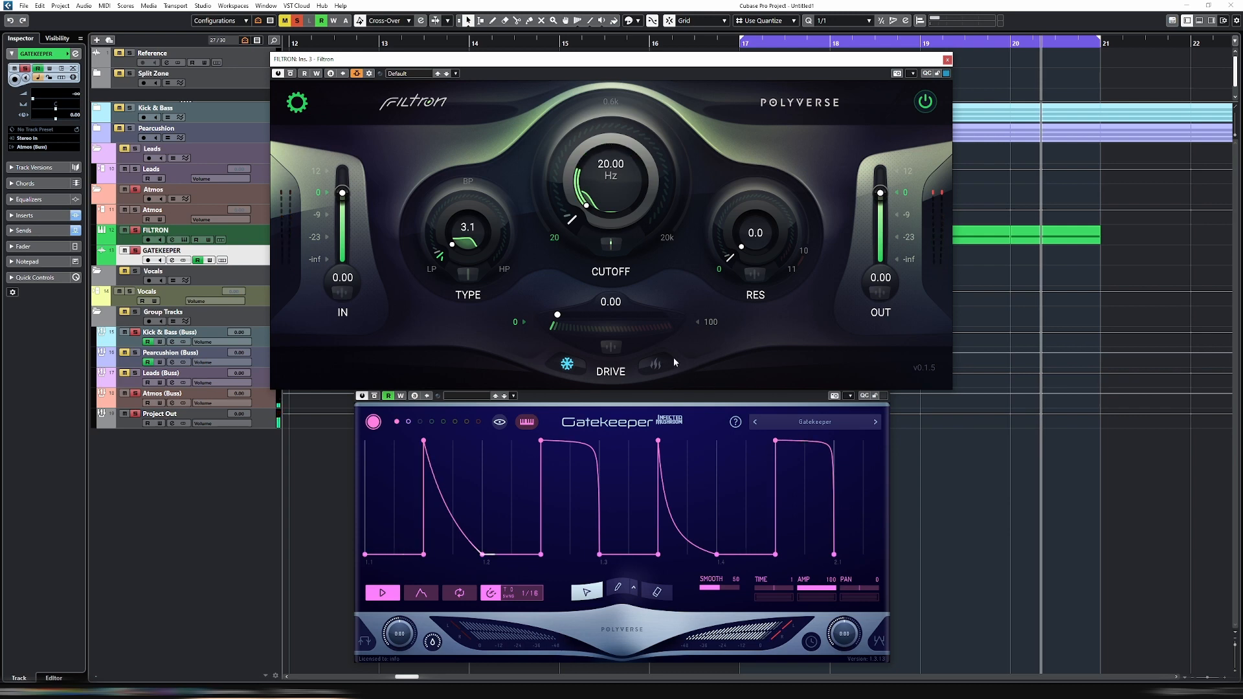
click(609, 245)
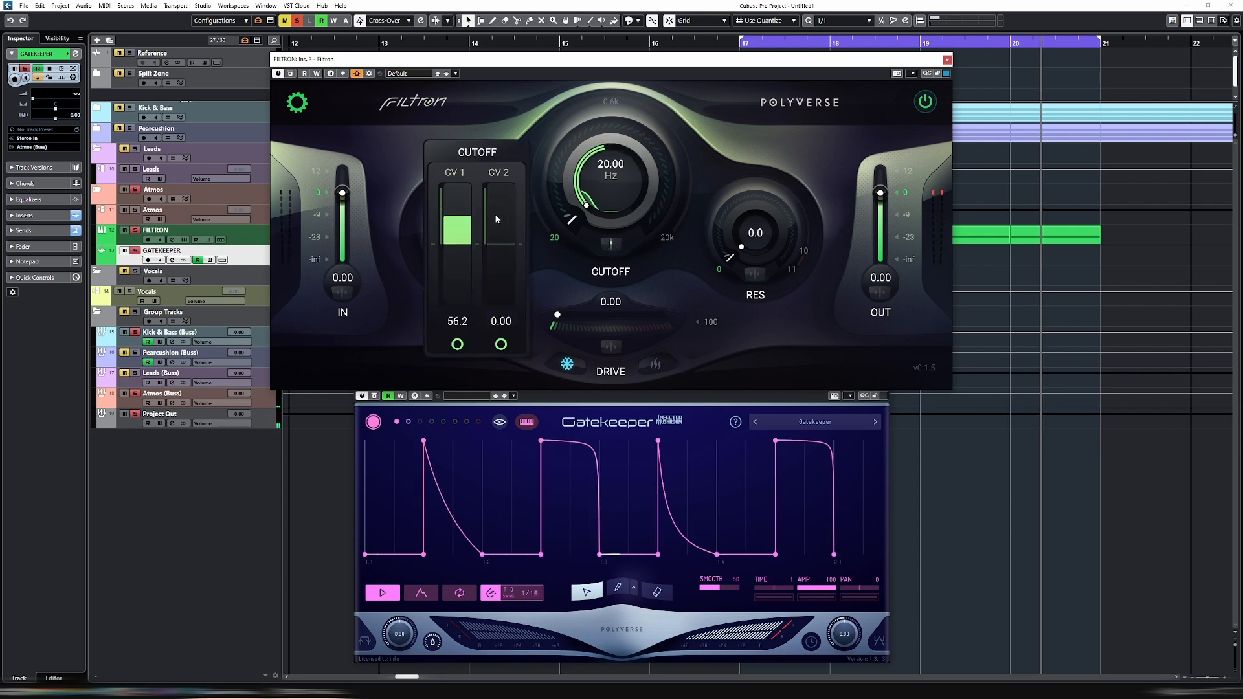
click(686, 302)
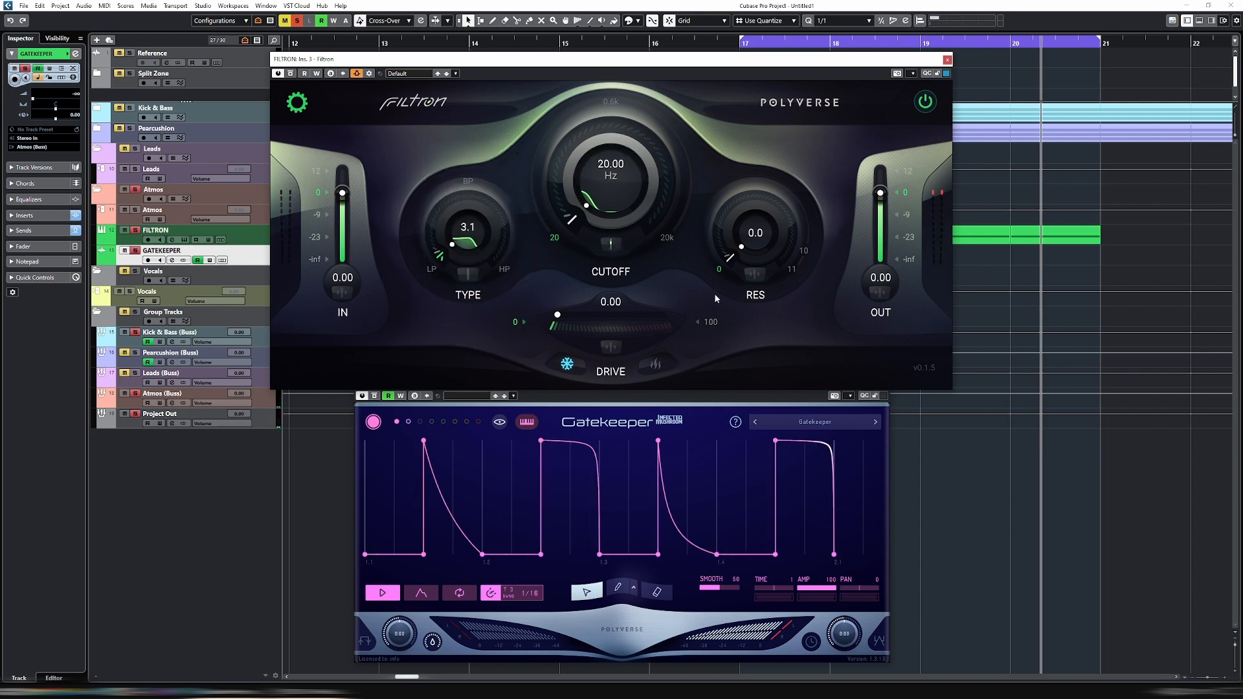
click(468, 277)
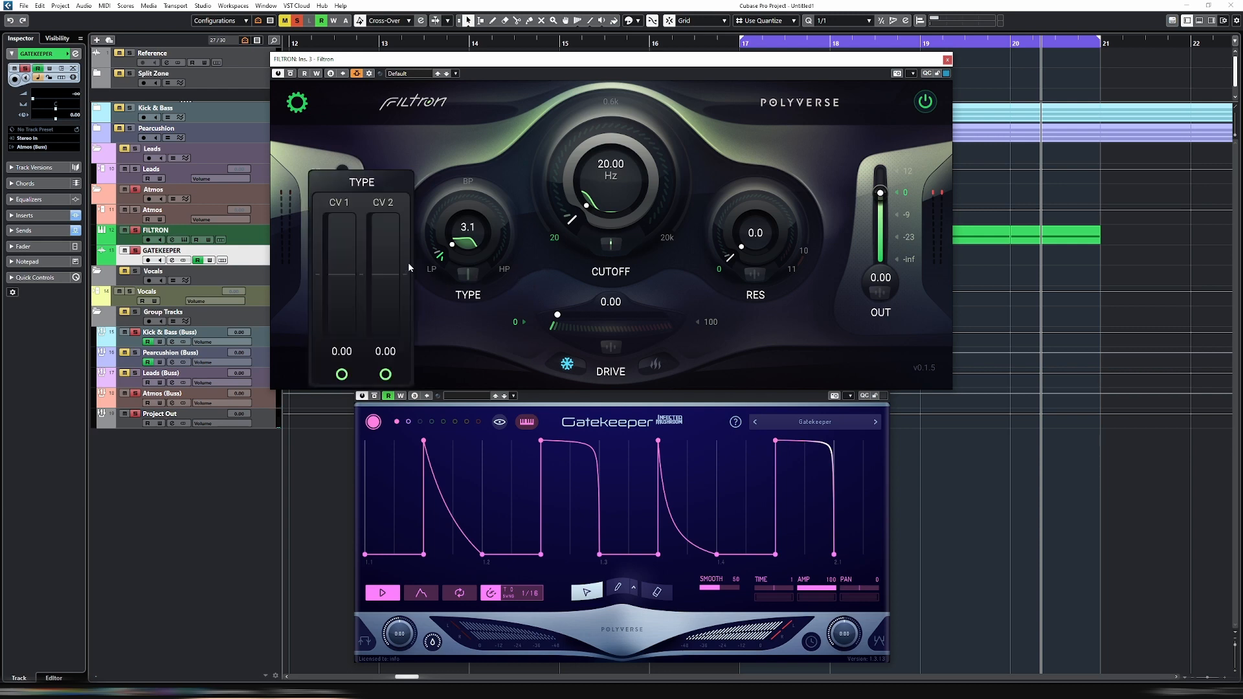
click(477, 327)
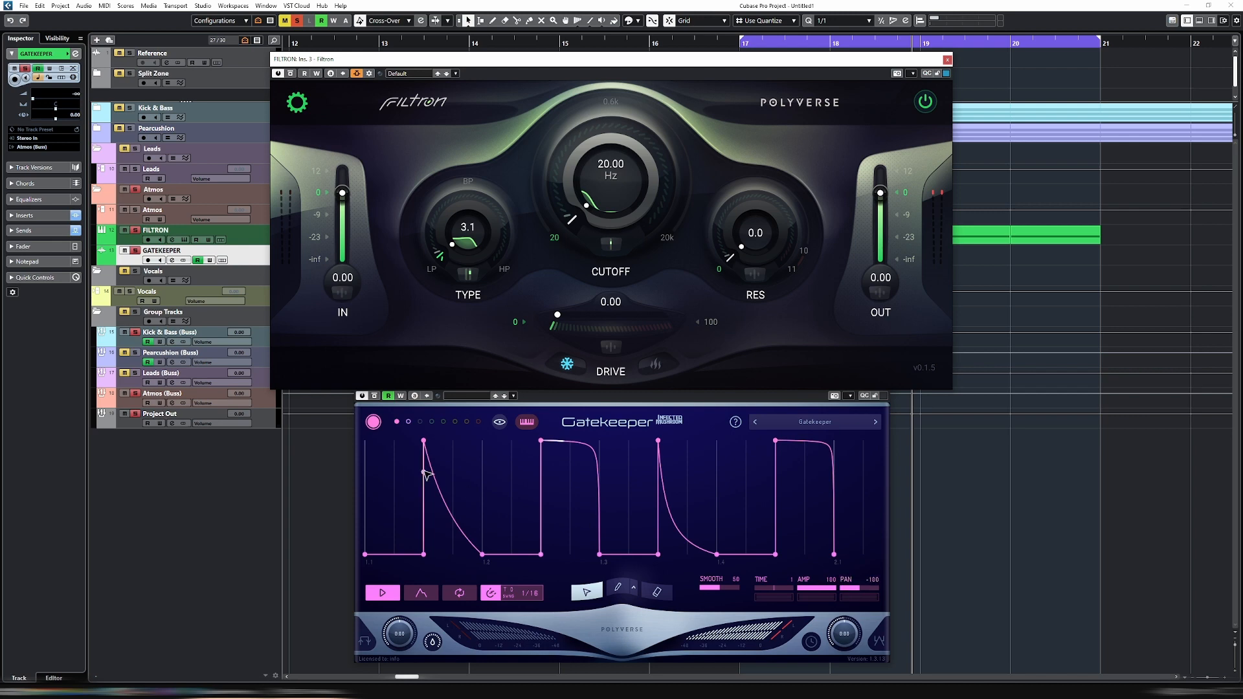
Play the loop while viewing Gatekeeper's envelope 2, and switch back to envelope 1
click(408, 423)
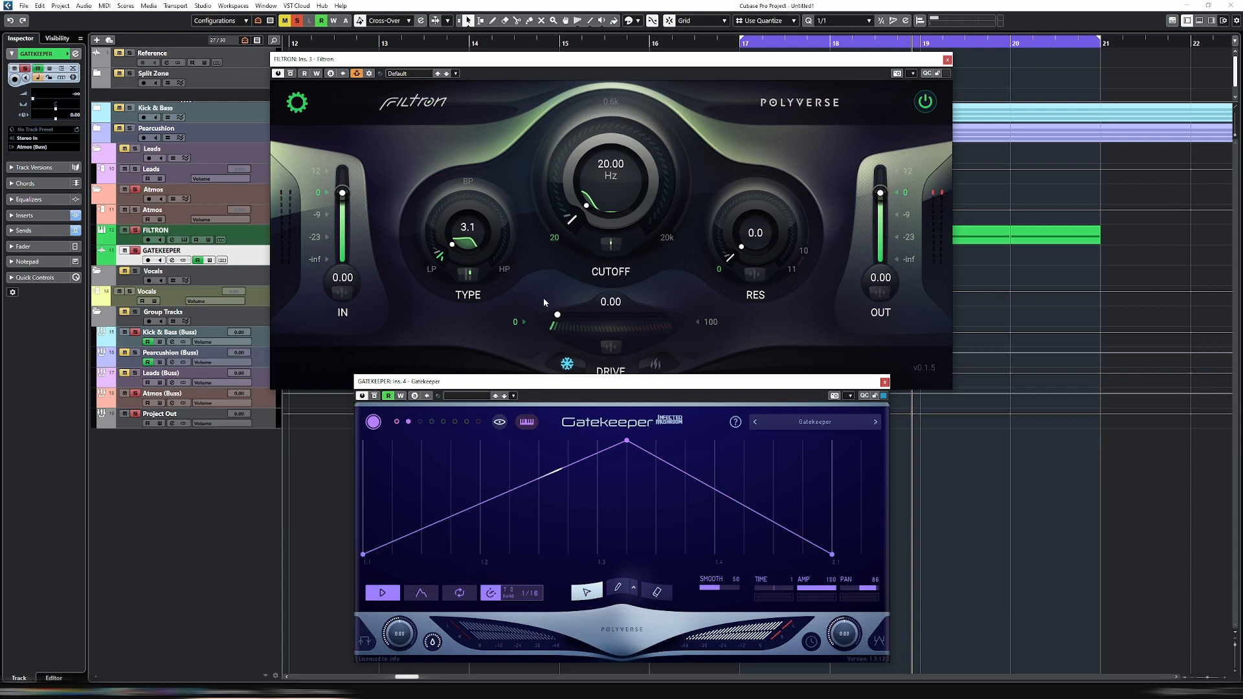
key(space)
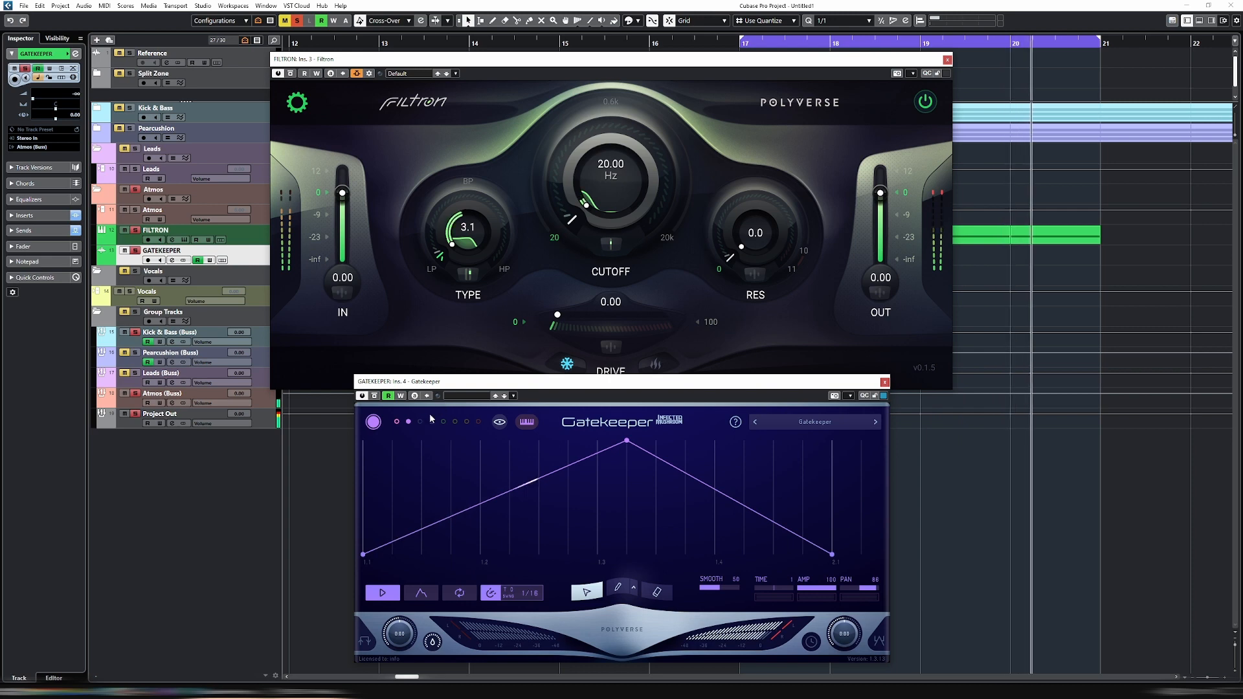
click(397, 422)
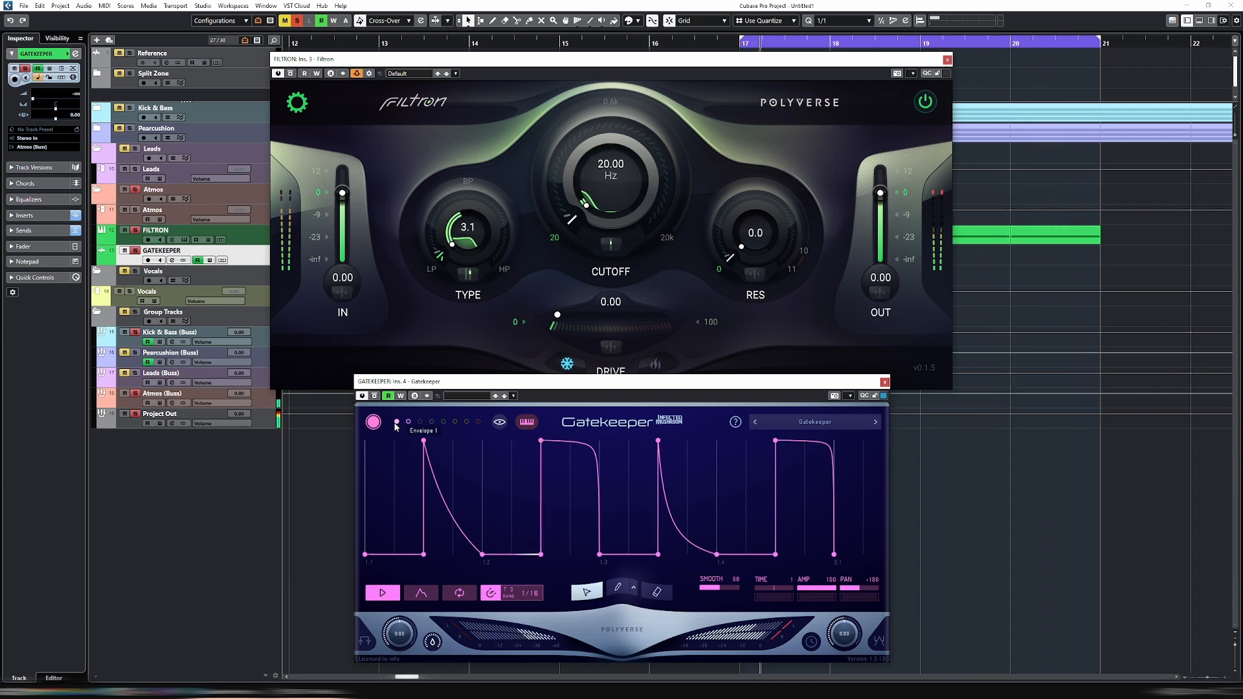
Switch Filtron's drive to the hot mode and raise the drive to 68.9
click(655, 363)
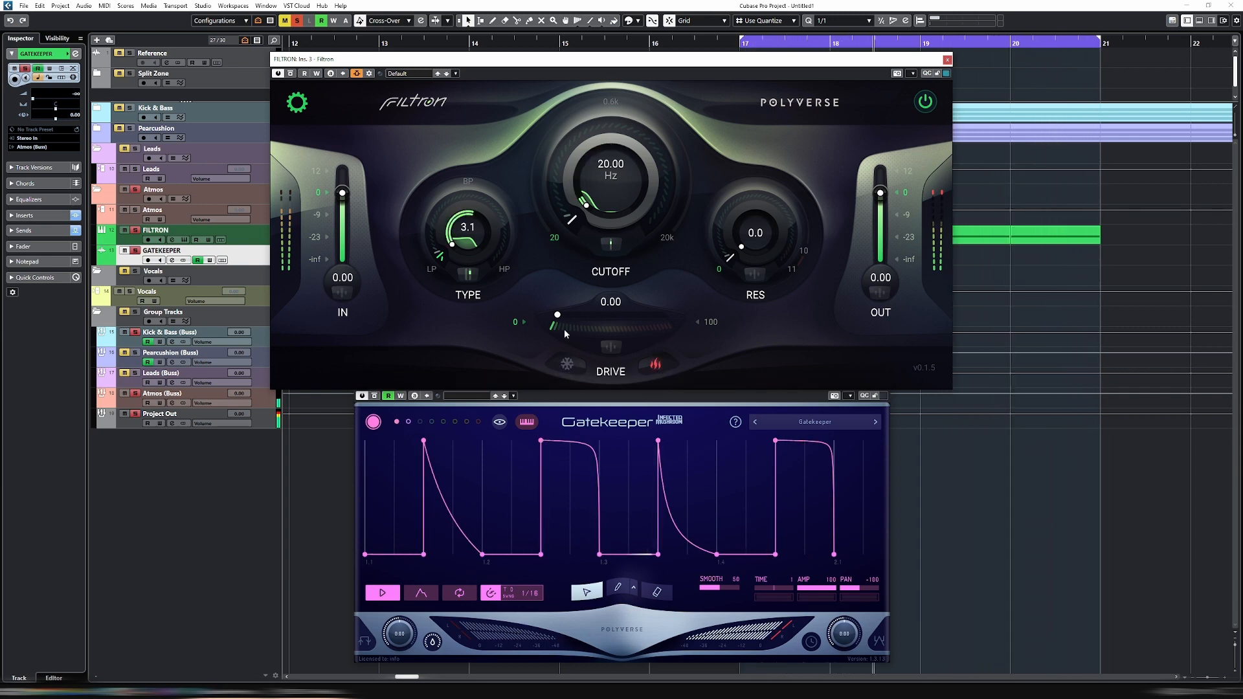
drag(562, 327, 640, 322)
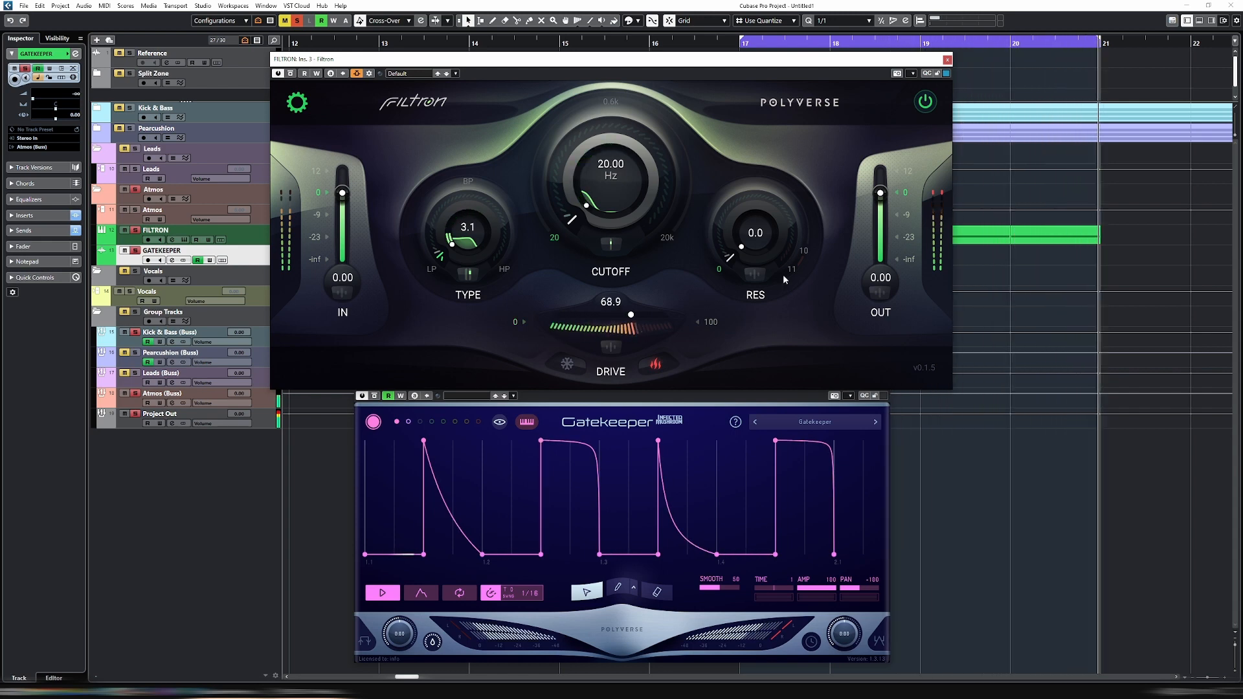
Raise Filtron's resonance to 2.2 and switch the cutoff's CV 1 modulation to bipolar
drag(754, 243, 745, 228)
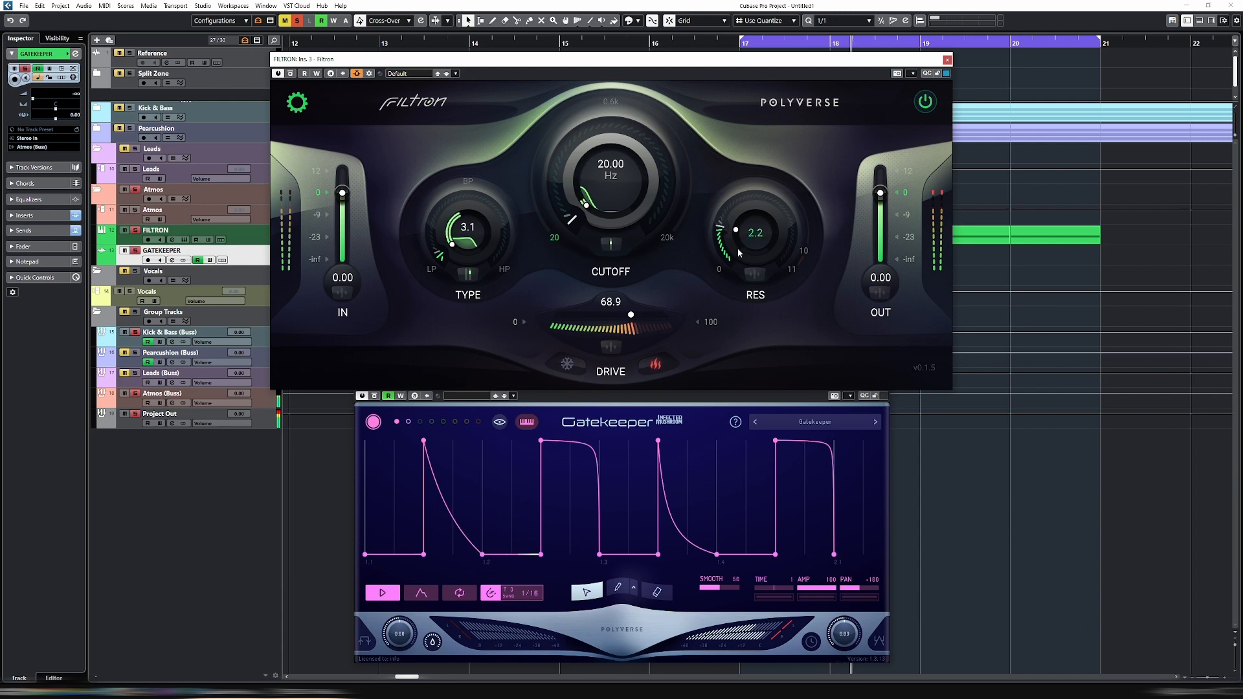
click(611, 245)
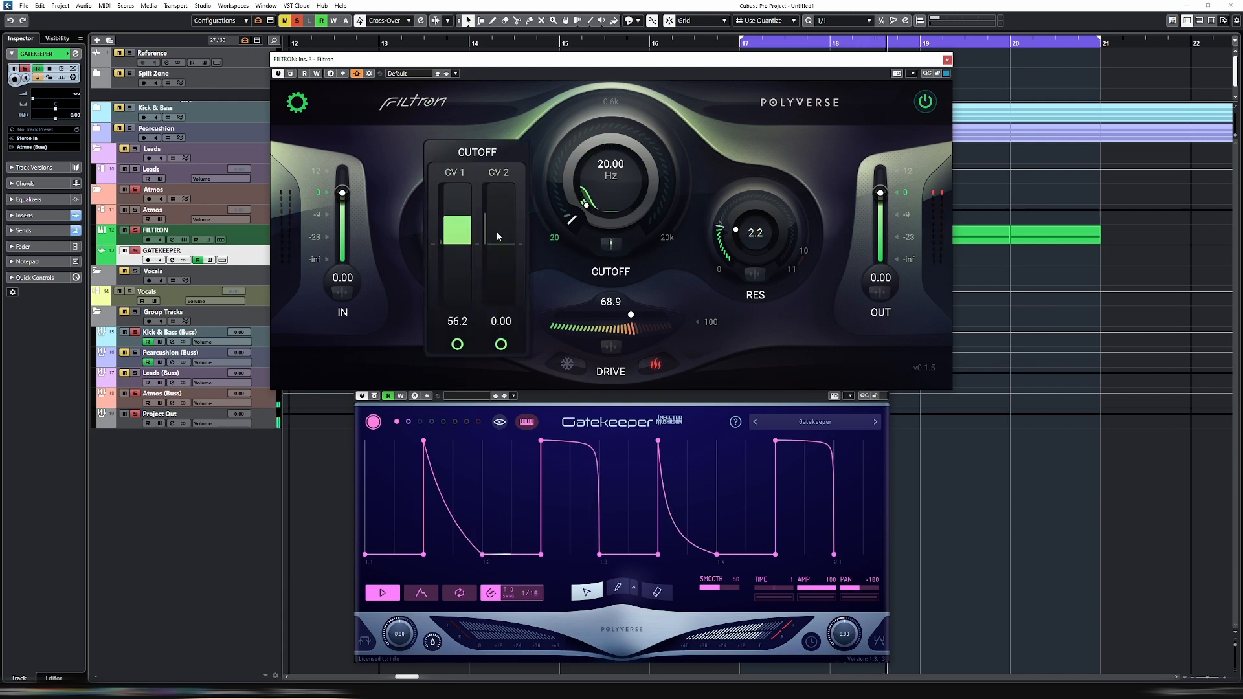
click(457, 345)
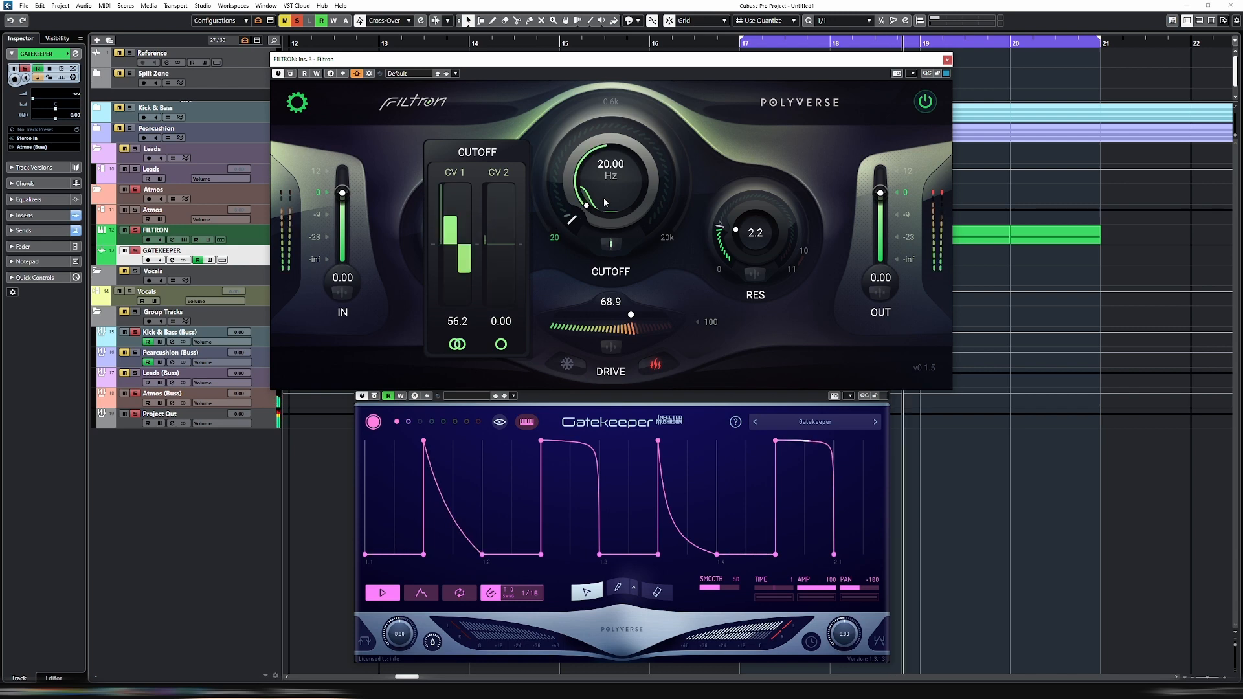
Reduce the cutoff's CV 1 modulation to 20.0 and set the cutoff to 586.7 Hz
drag(610, 194, 609, 126)
click(611, 244)
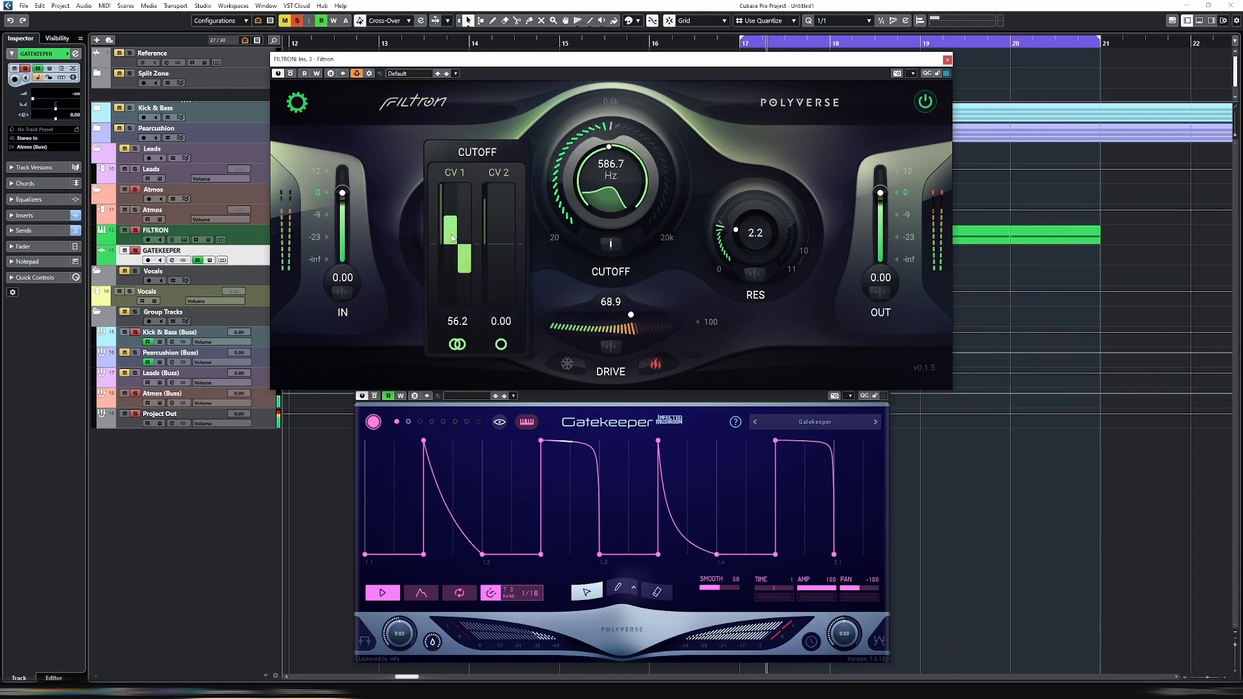
click(611, 244)
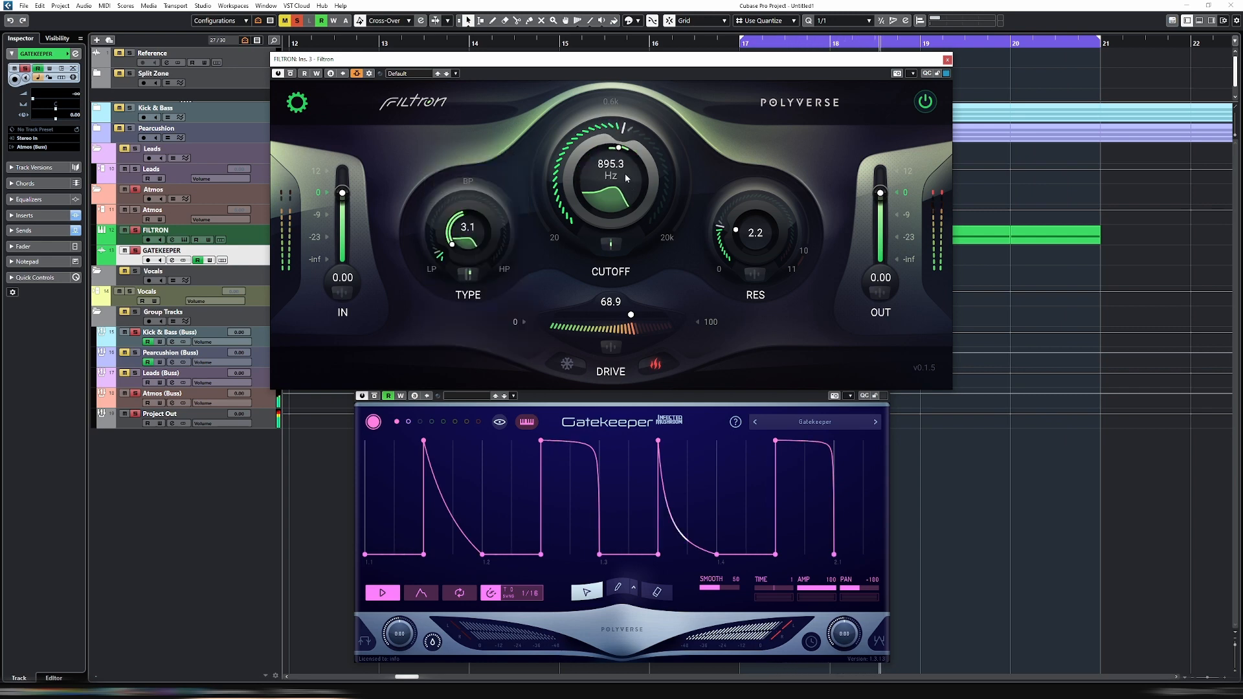
click(611, 244)
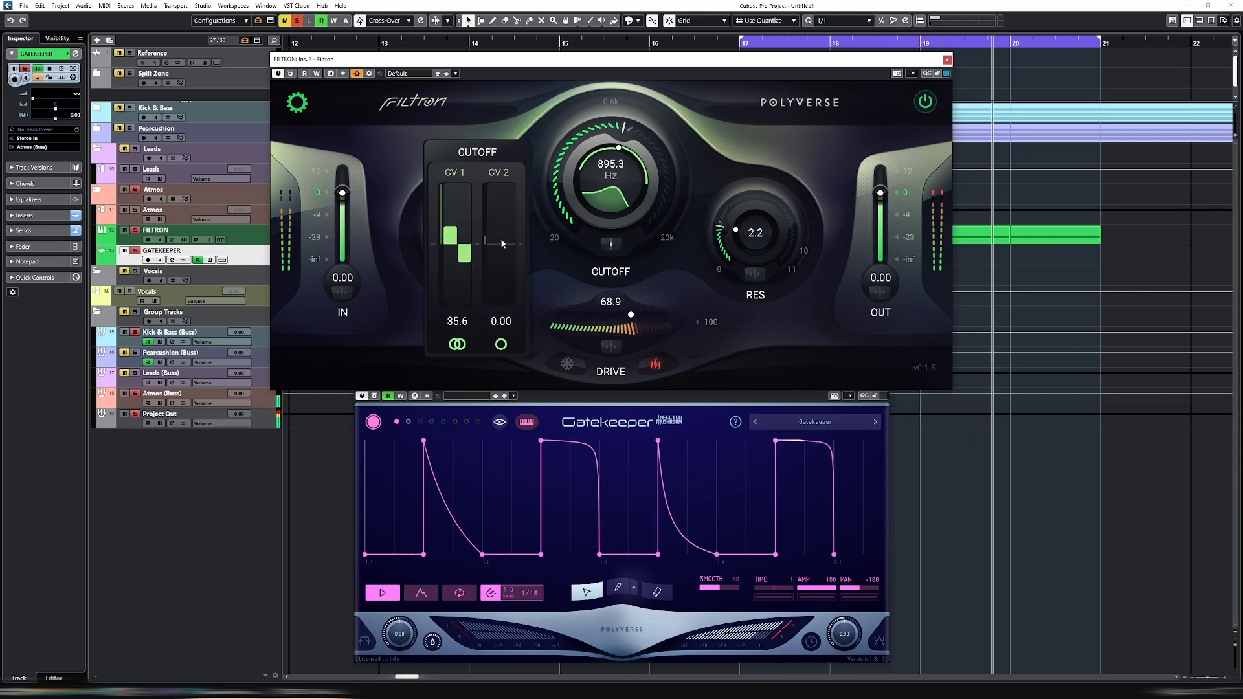
drag(460, 194, 462, 234)
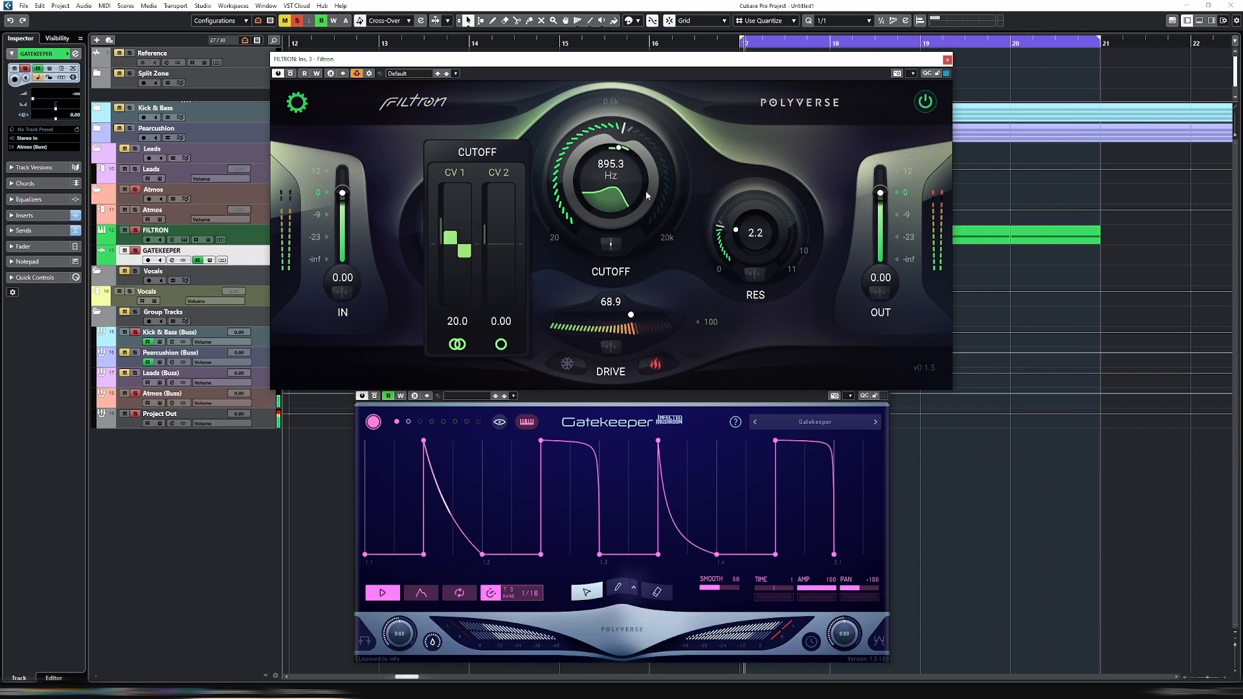
drag(611, 184, 611, 195)
Set the time of Gatekeeper's envelope to 4
click(777, 590)
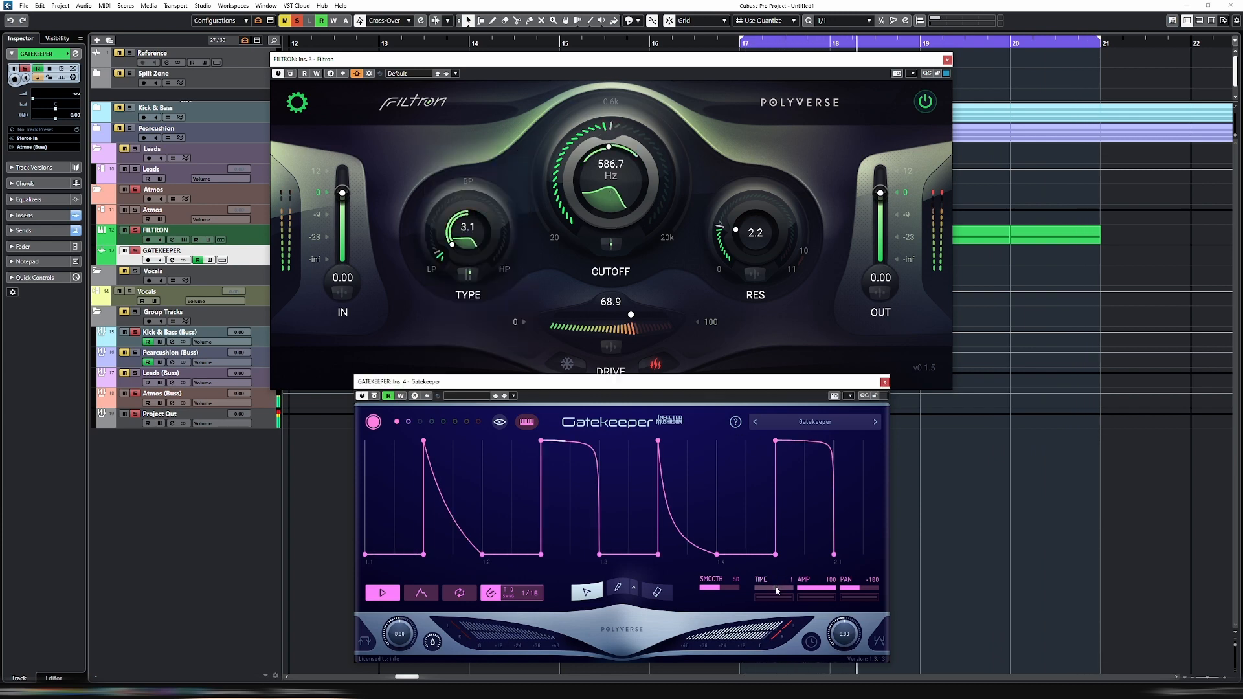
drag(801, 592, 827, 592)
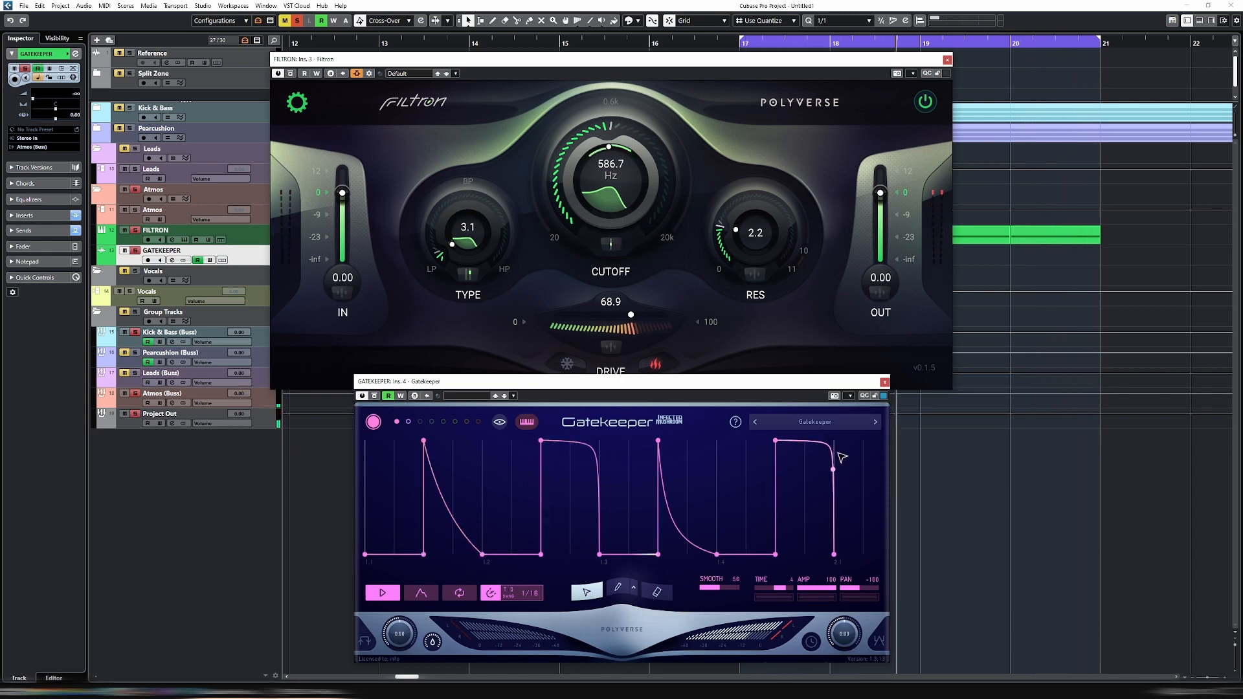
Lower Filtron's output level to -Inf and raise the output's CV 1 modulation to about 60.9
click(881, 293)
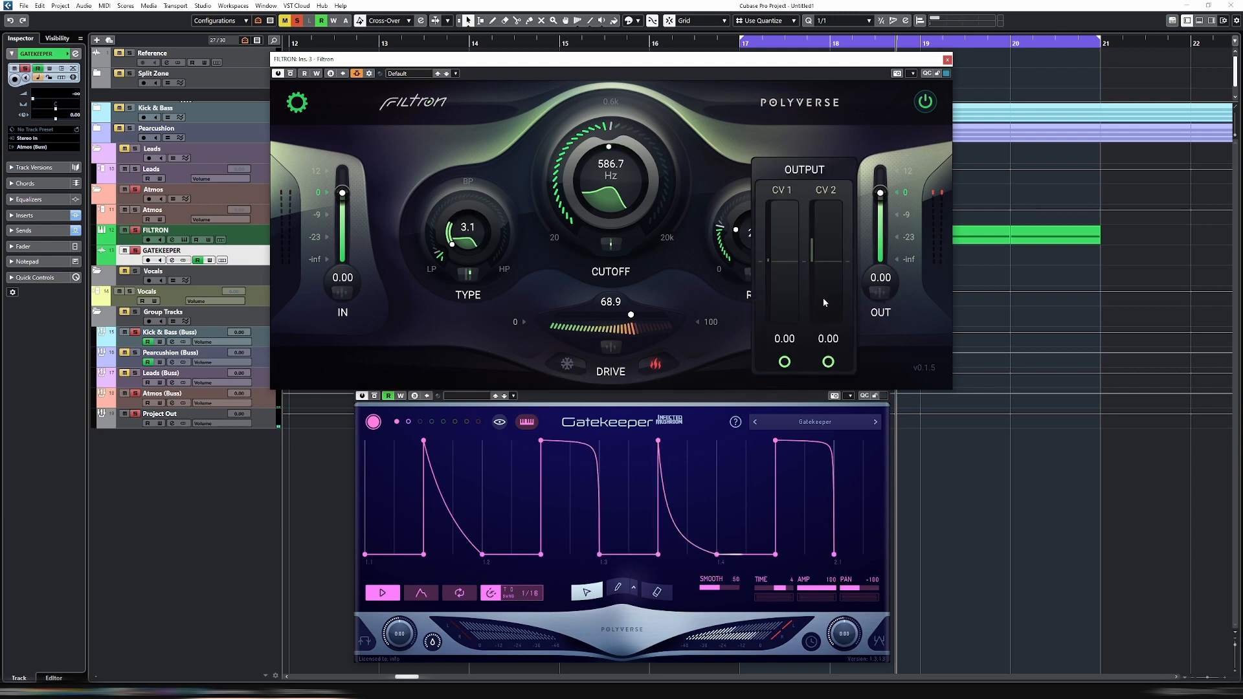
drag(778, 254, 785, 225)
click(884, 196)
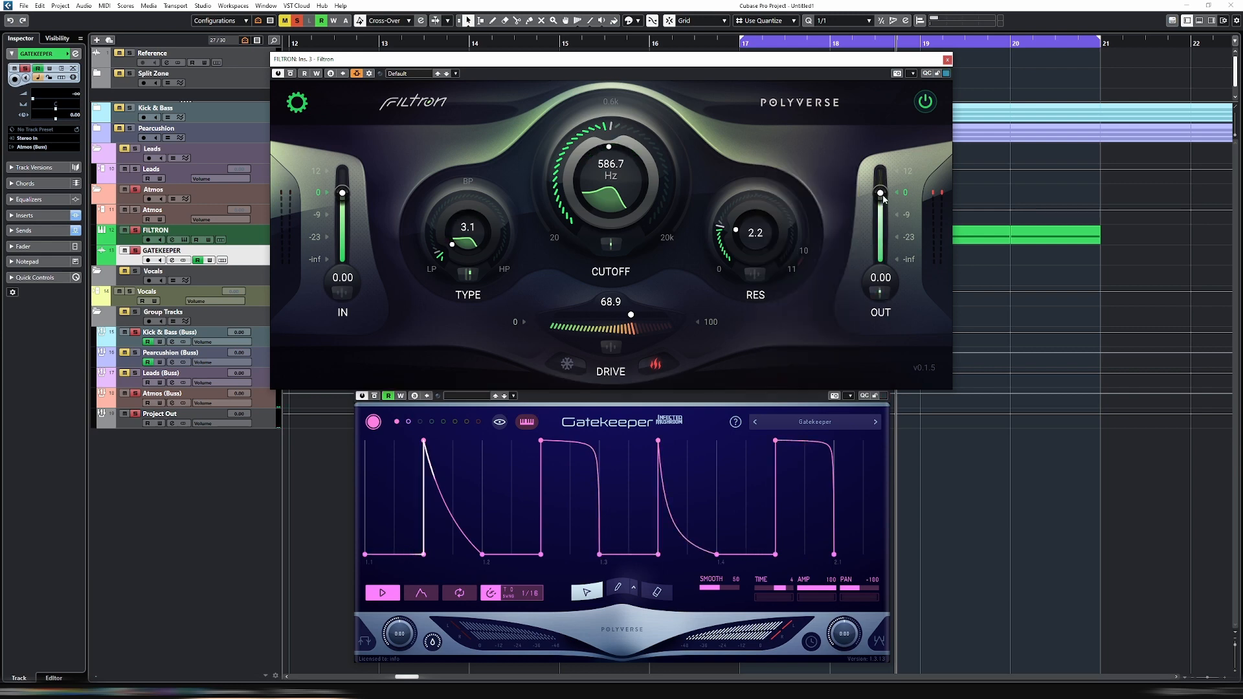
click(882, 294)
drag(788, 234, 789, 228)
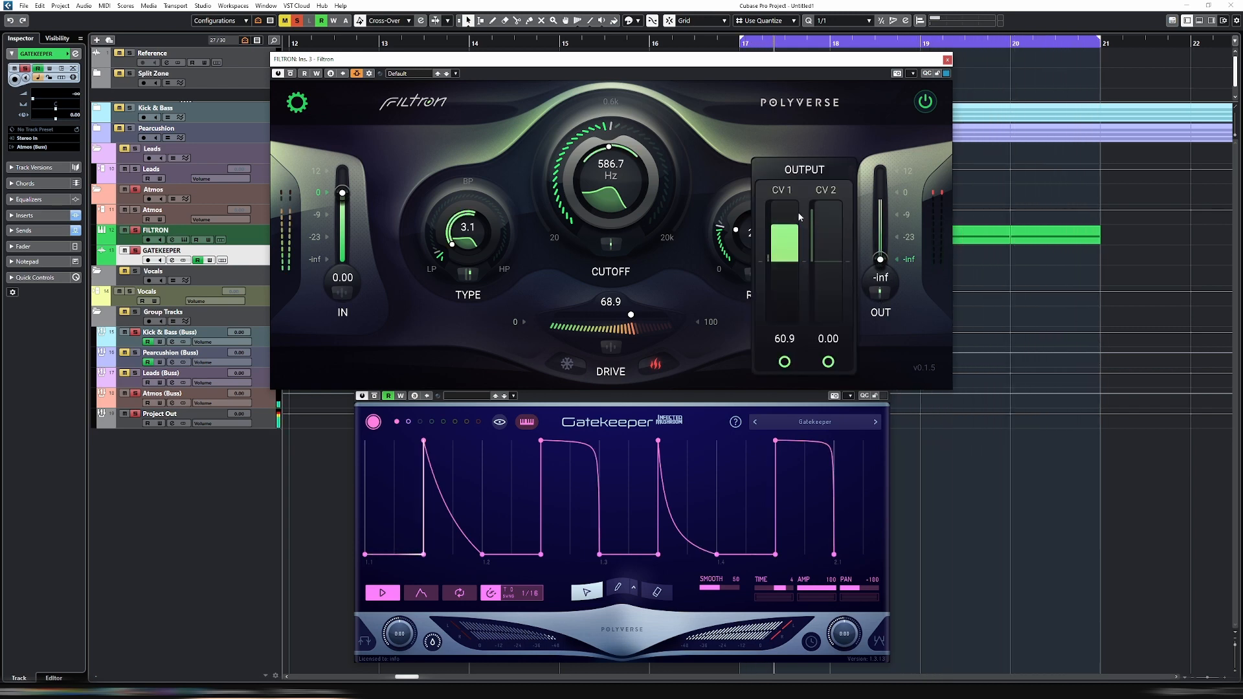
drag(785, 216, 785, 221)
Set Gatekeeper's time to 1/2 and reset Filtron's cutoff CV 1 modulation to unipolar 0.00
drag(788, 586, 713, 592)
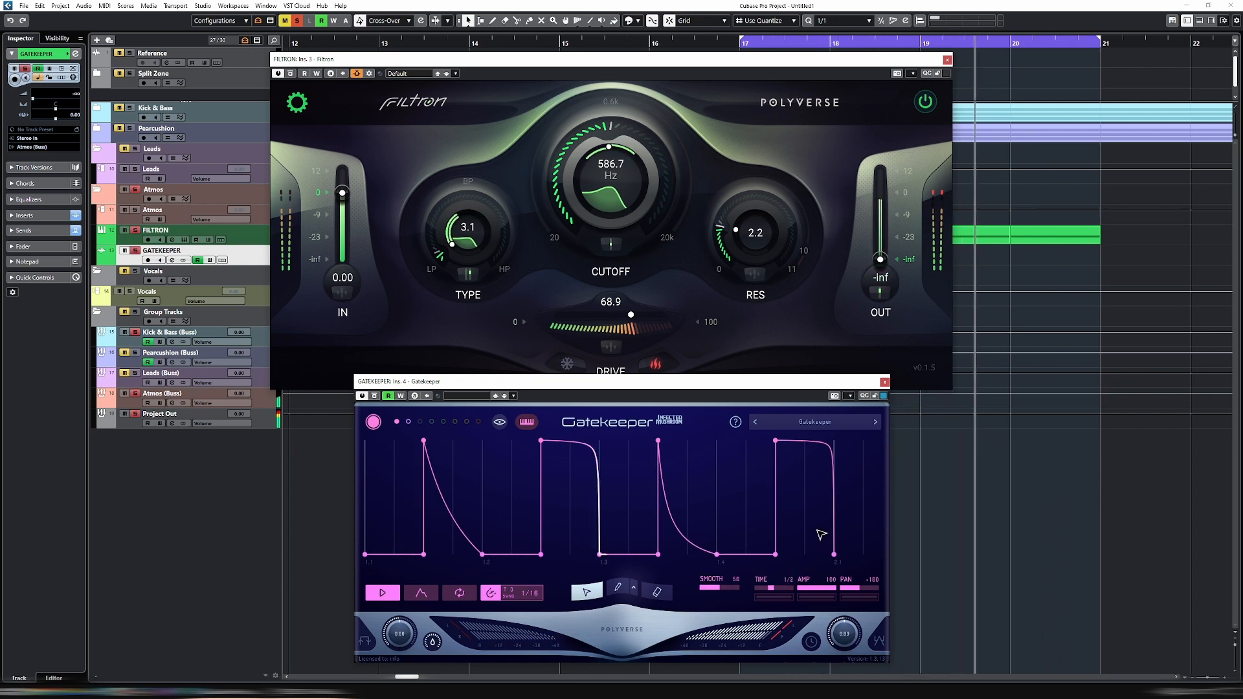
click(610, 244)
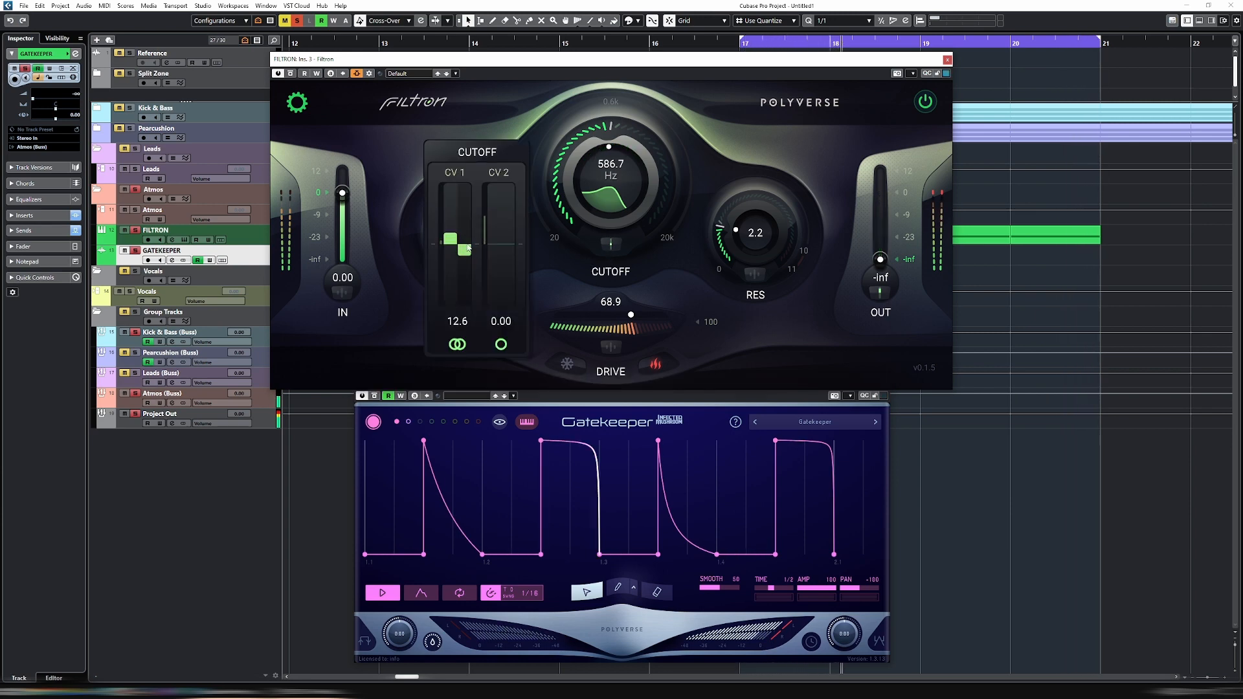
double_click(467, 248)
click(589, 268)
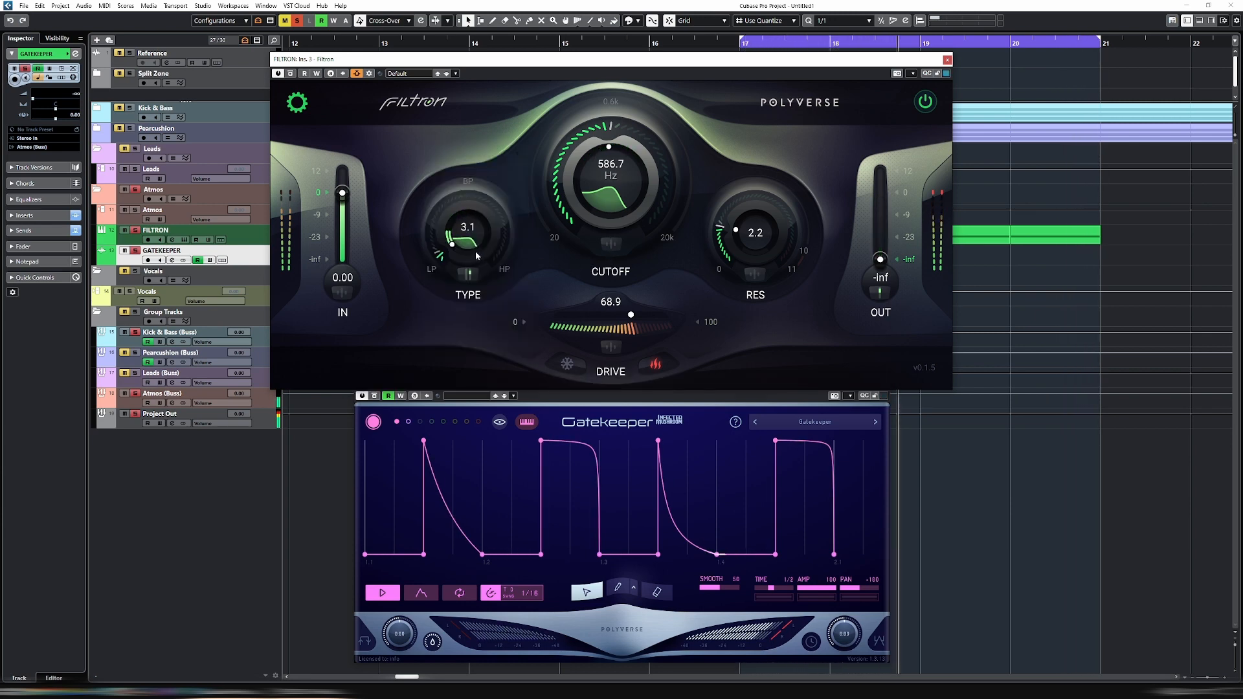
click(591, 269)
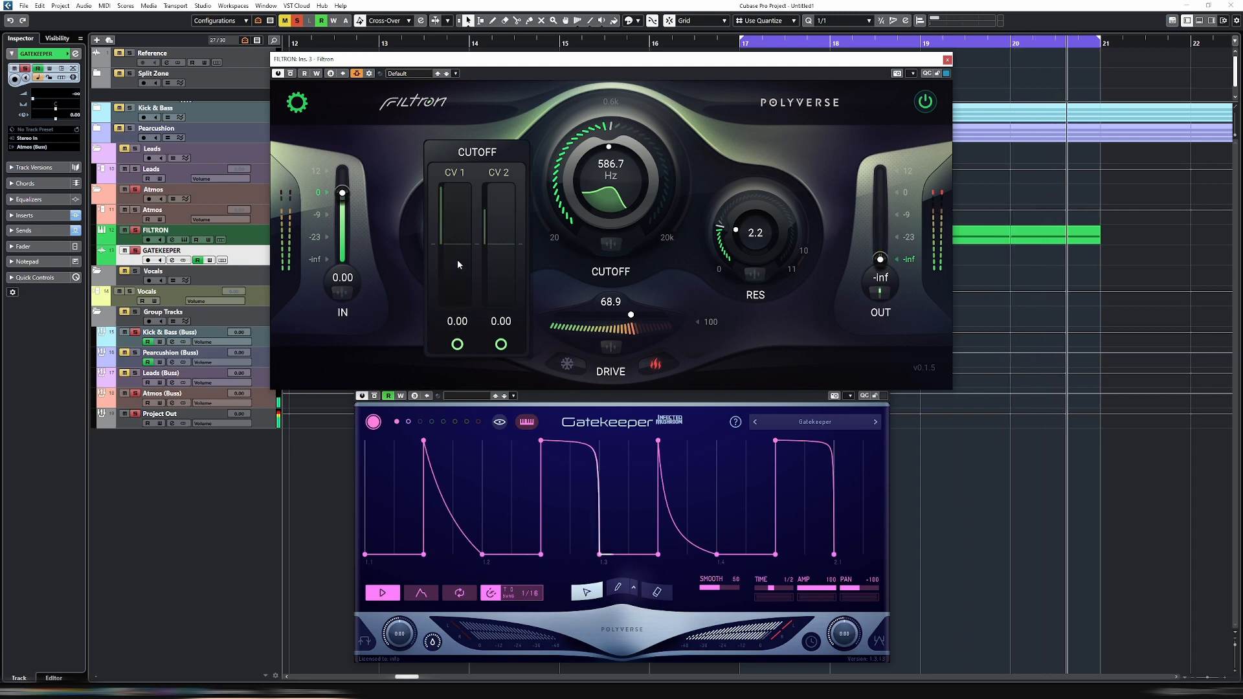
Apply a small amount of CV 1 modulation to the cutoff and lower the cutoff to 57.40 Hz
drag(459, 264, 457, 226)
drag(602, 186, 597, 239)
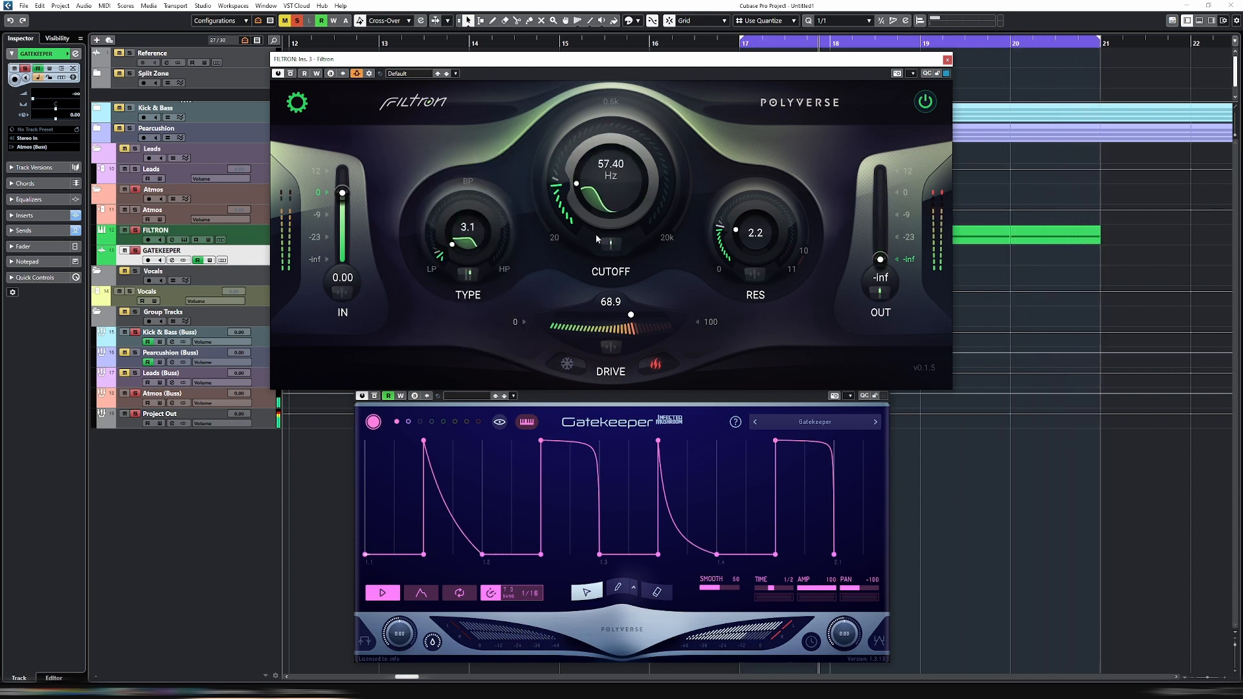
Switch the filter type's CV 2 modulation to bipolar and set it to 1.07
click(469, 275)
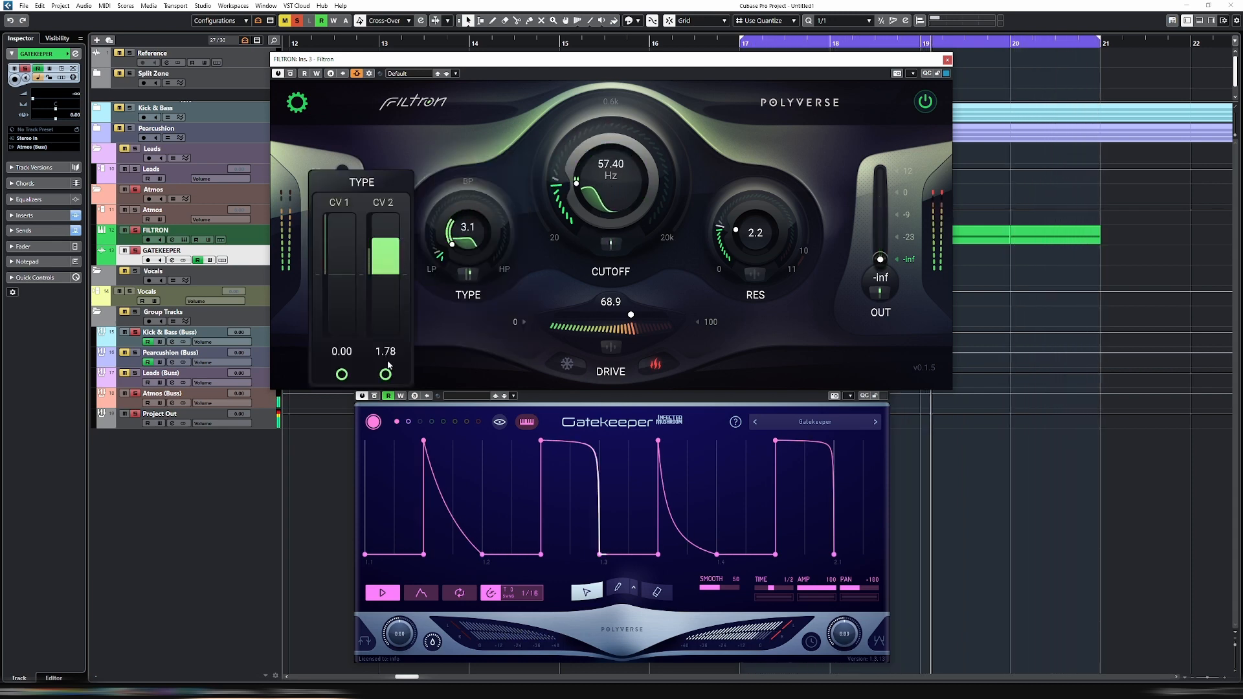
drag(391, 272, 392, 280)
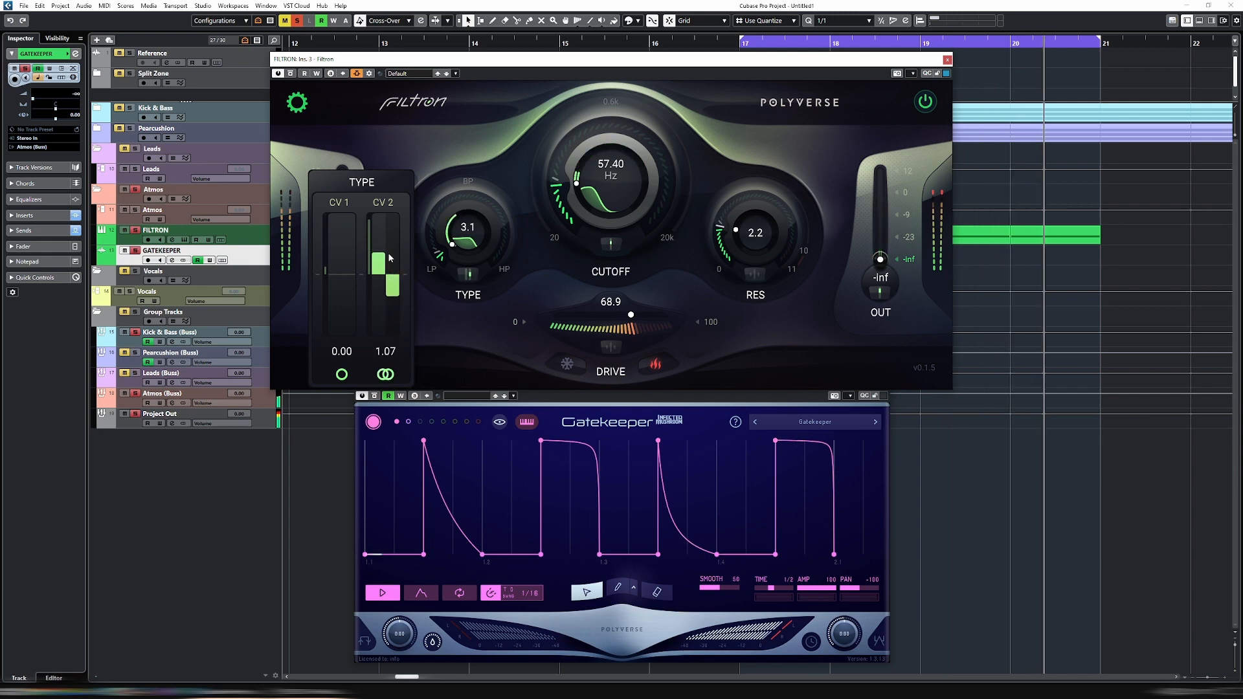
click(477, 324)
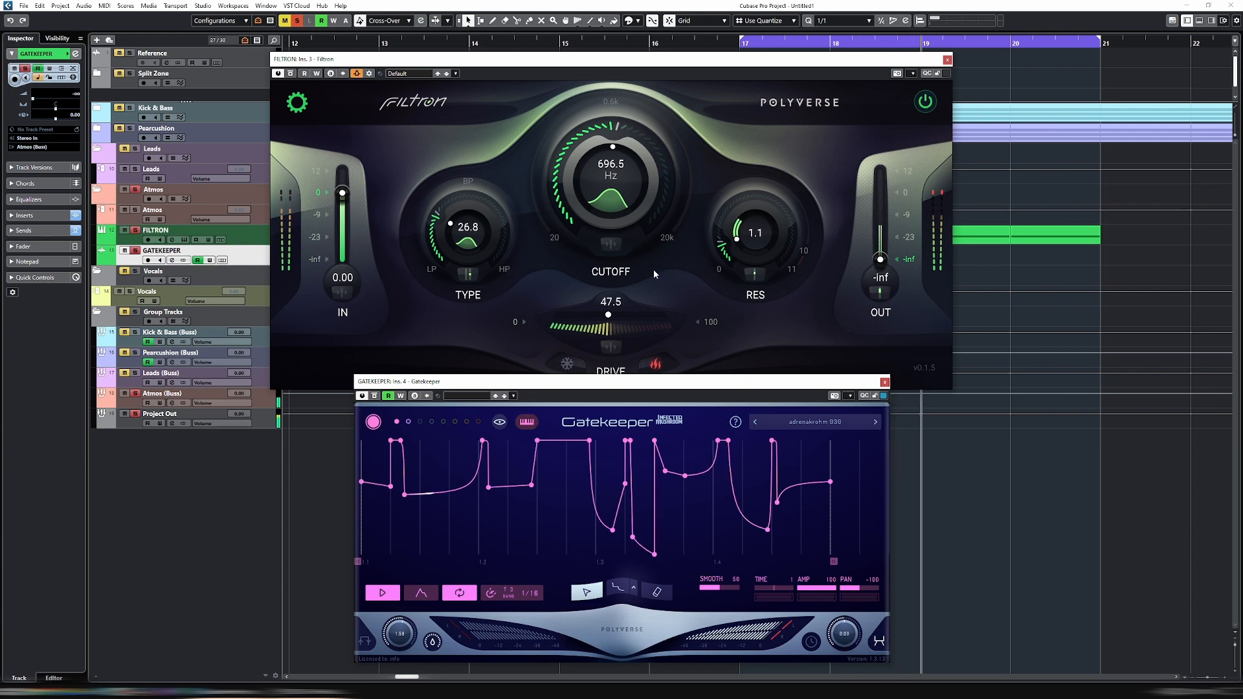
Switch the cutoff's CV 1 modulation to unipolar at 46.8 and lower the cutoff to 39.55 Hz
drag(609, 209, 607, 231)
click(610, 244)
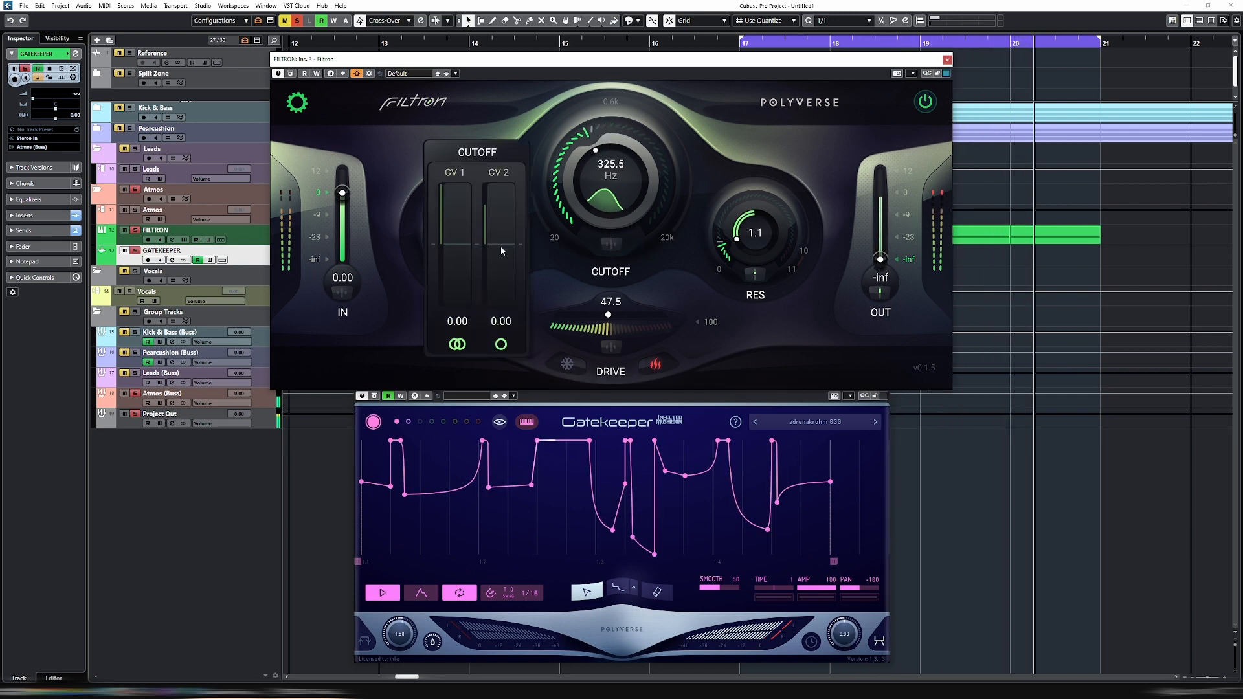
mouse_move(468, 243)
mouse_down()
mouse_move(469, 209)
mouse_move(454, 262)
mouse_up()
drag(459, 205, 460, 202)
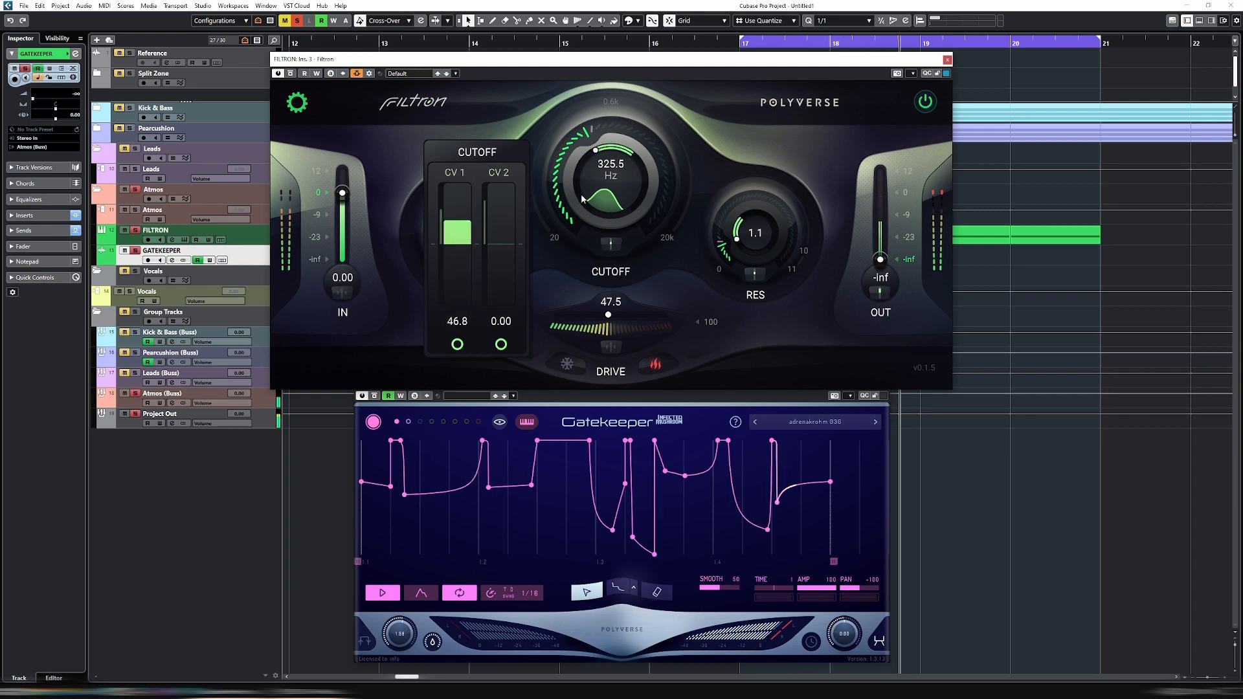
drag(586, 186, 581, 228)
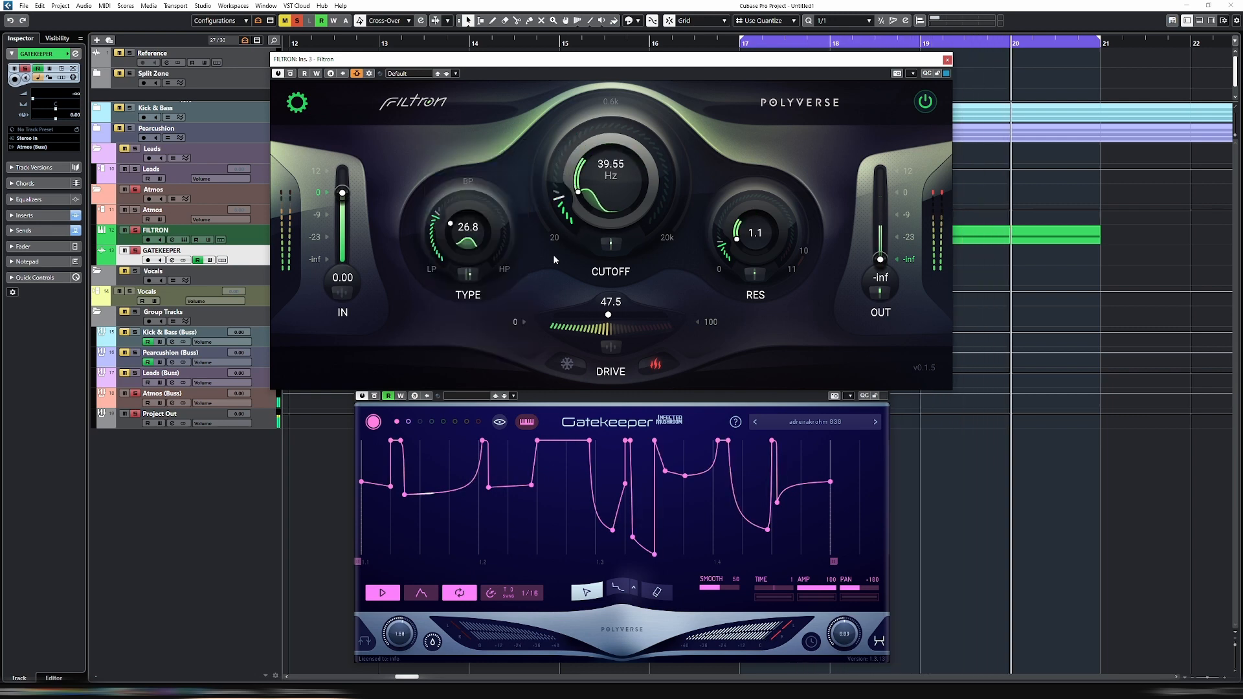
Increase the cutoff's CV 1 modulation to 69.3 and lower the drive to 46.3
click(609, 248)
drag(457, 218, 458, 209)
click(561, 291)
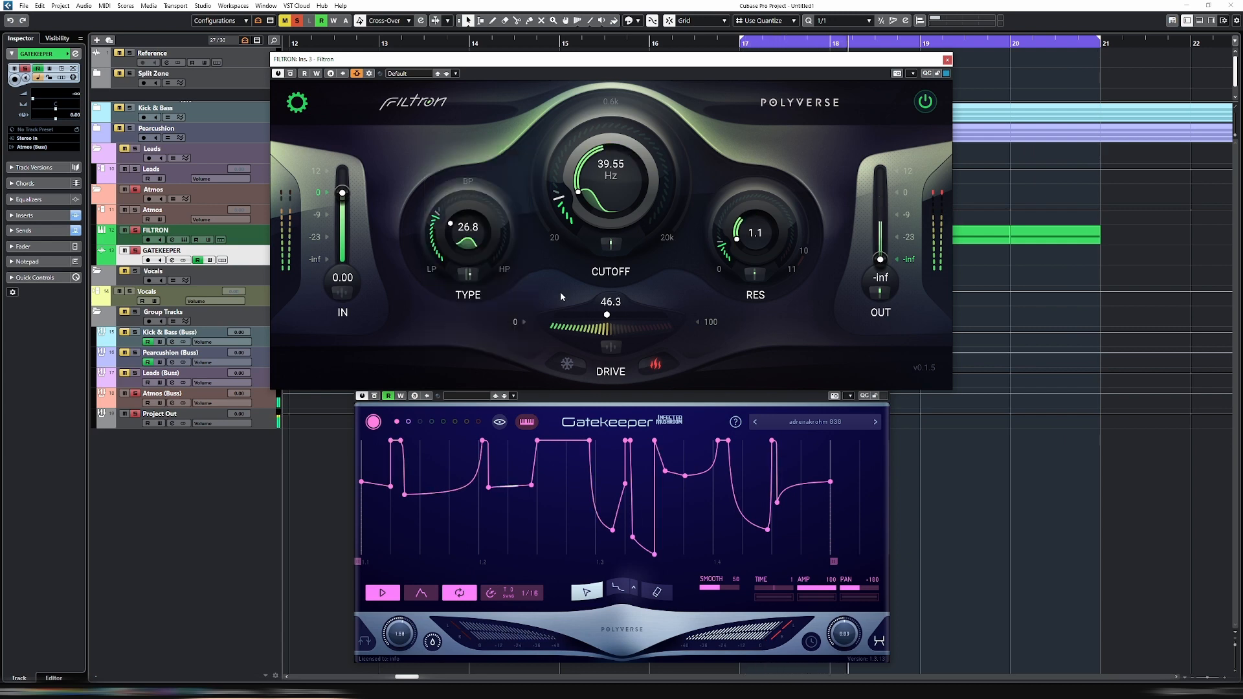
Set the filter type's CV 2 modulation to 1.35 and the filter type to 53.8
click(469, 274)
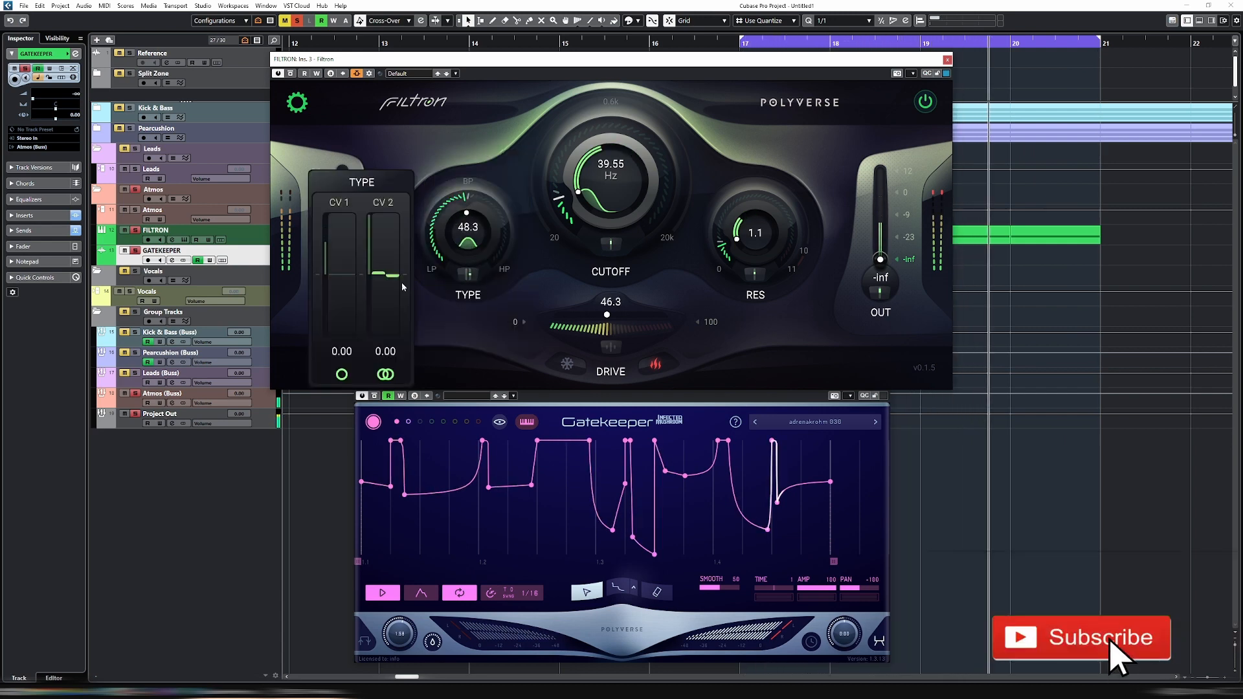
drag(392, 275, 392, 286)
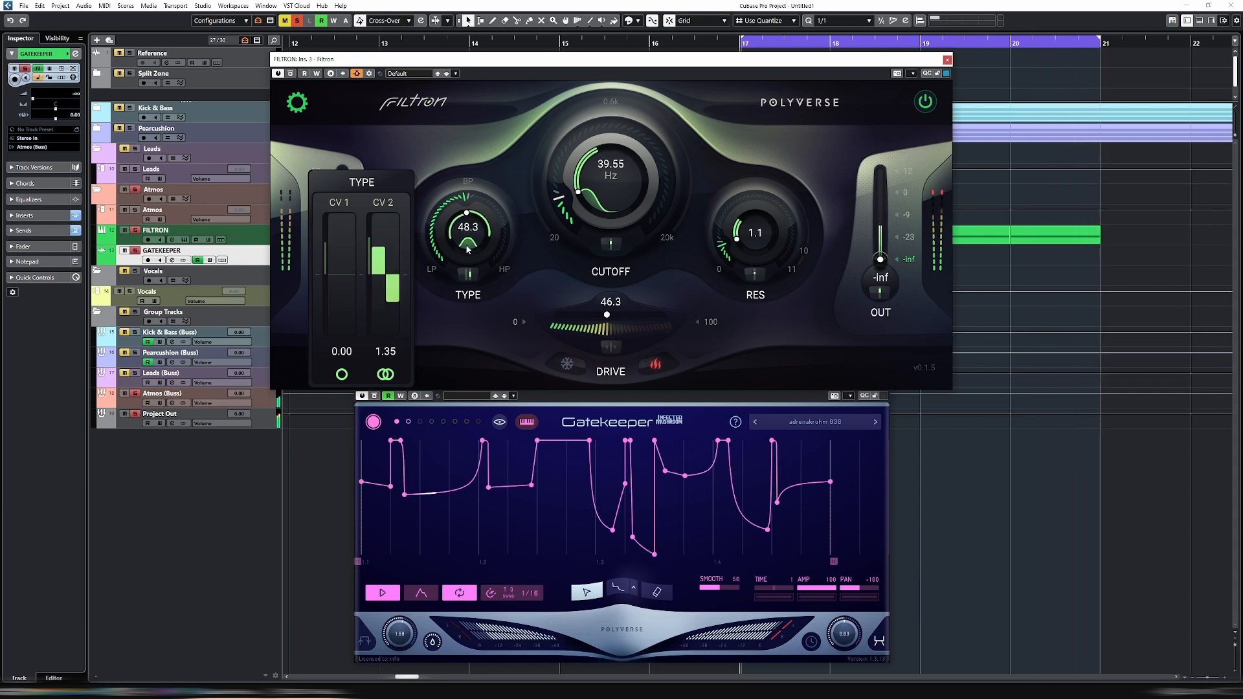
drag(469, 243, 472, 235)
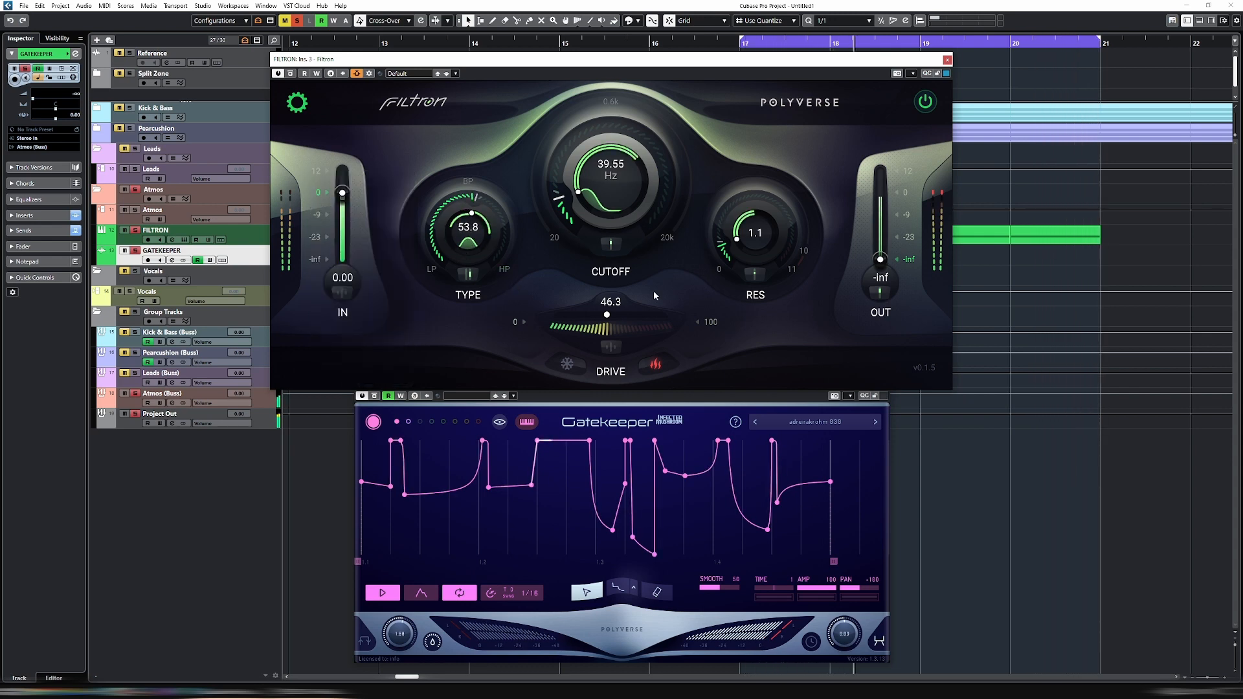
Raise the drive to 73.3 and set the resonance to 0.8
drag(753, 233, 753, 226)
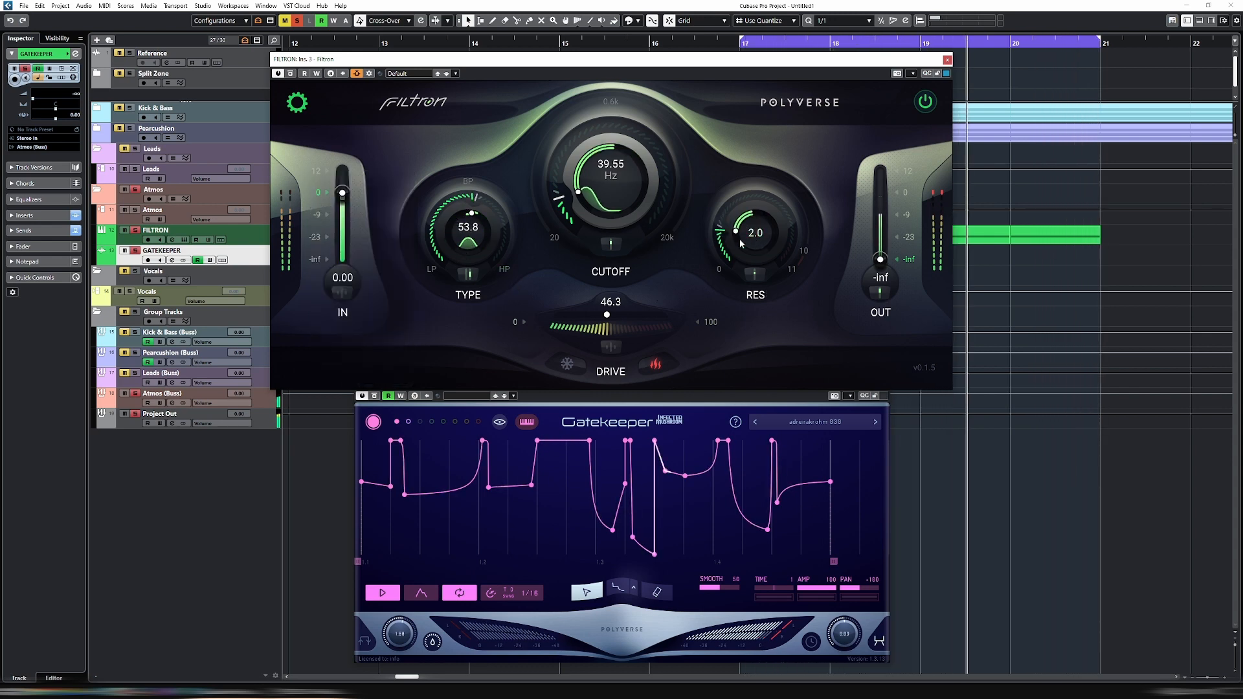
drag(609, 330, 644, 323)
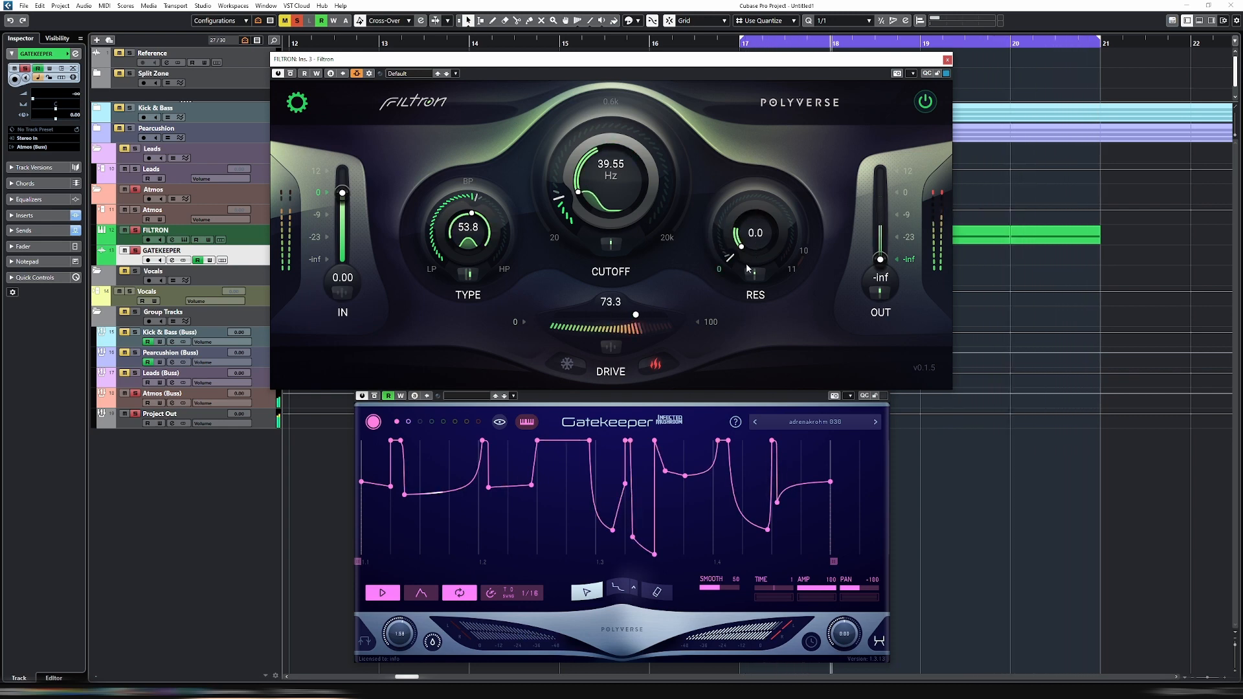
mouse_move(746, 263)
mouse_down()
mouse_move(756, 232)
mouse_move(760, 264)
mouse_move(758, 252)
mouse_up()
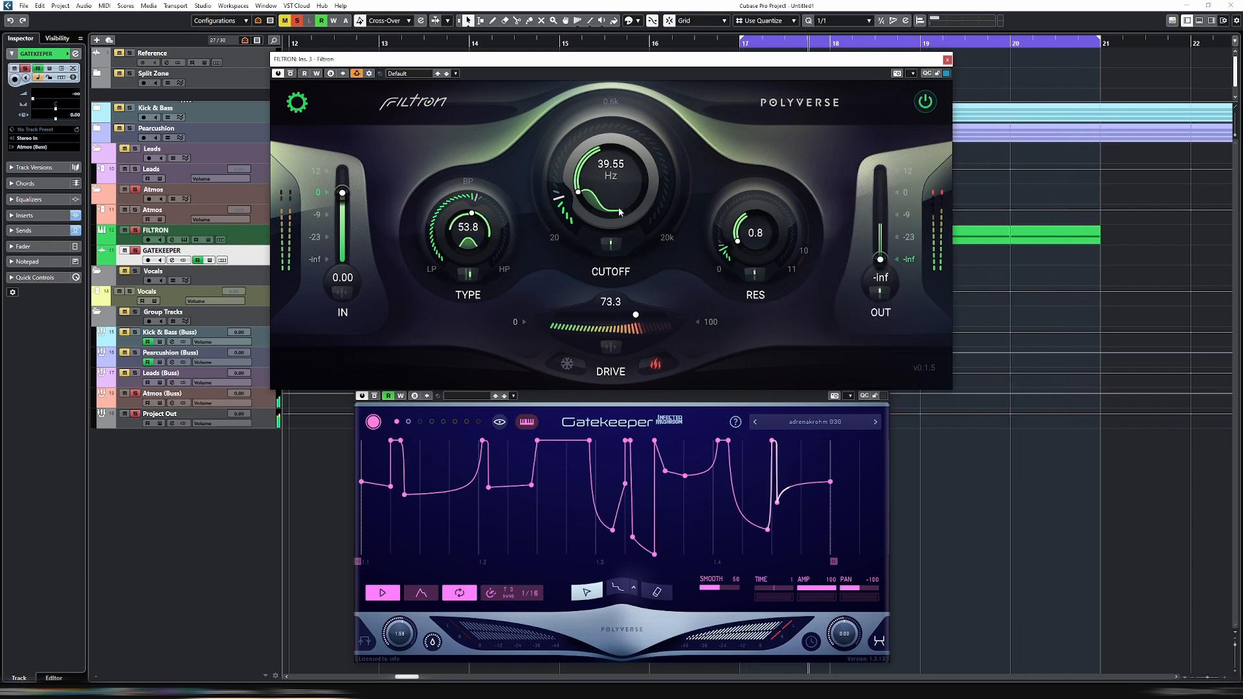
Lower the cutoff to 20.00 Hz and add bipolar CV 2 modulation to the cutoff
mouse_move(619, 211)
mouse_down()
mouse_move(613, 182)
mouse_move(608, 217)
mouse_up()
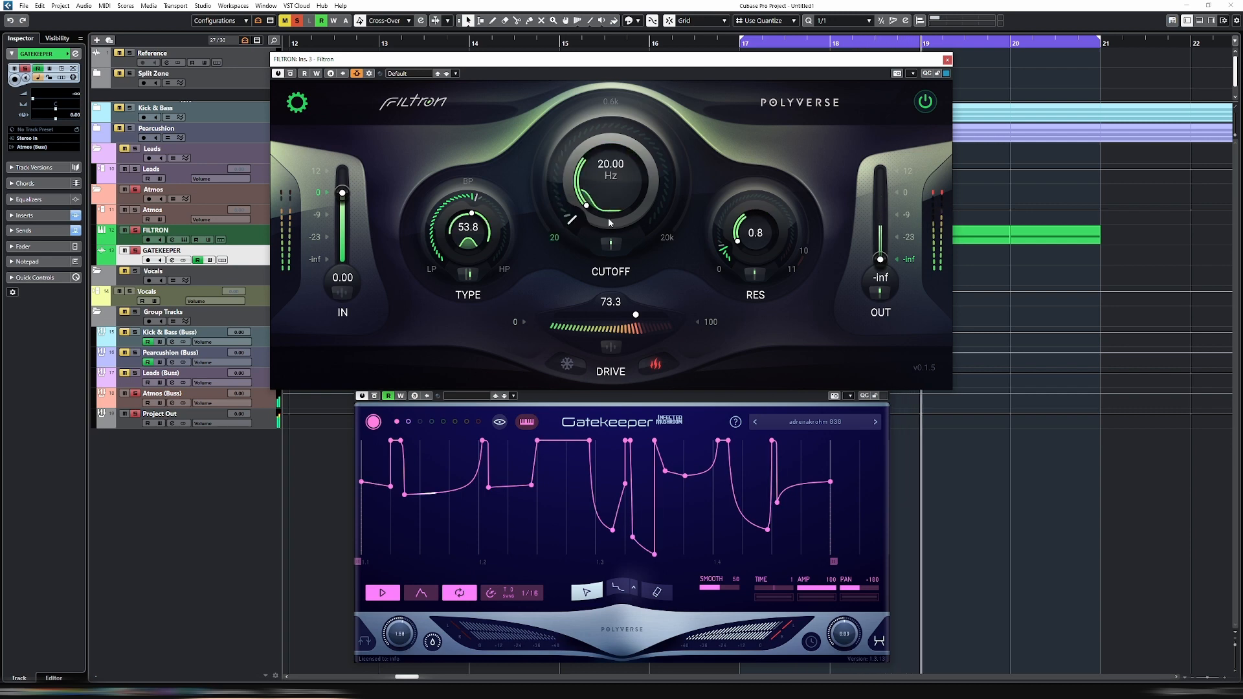
click(610, 248)
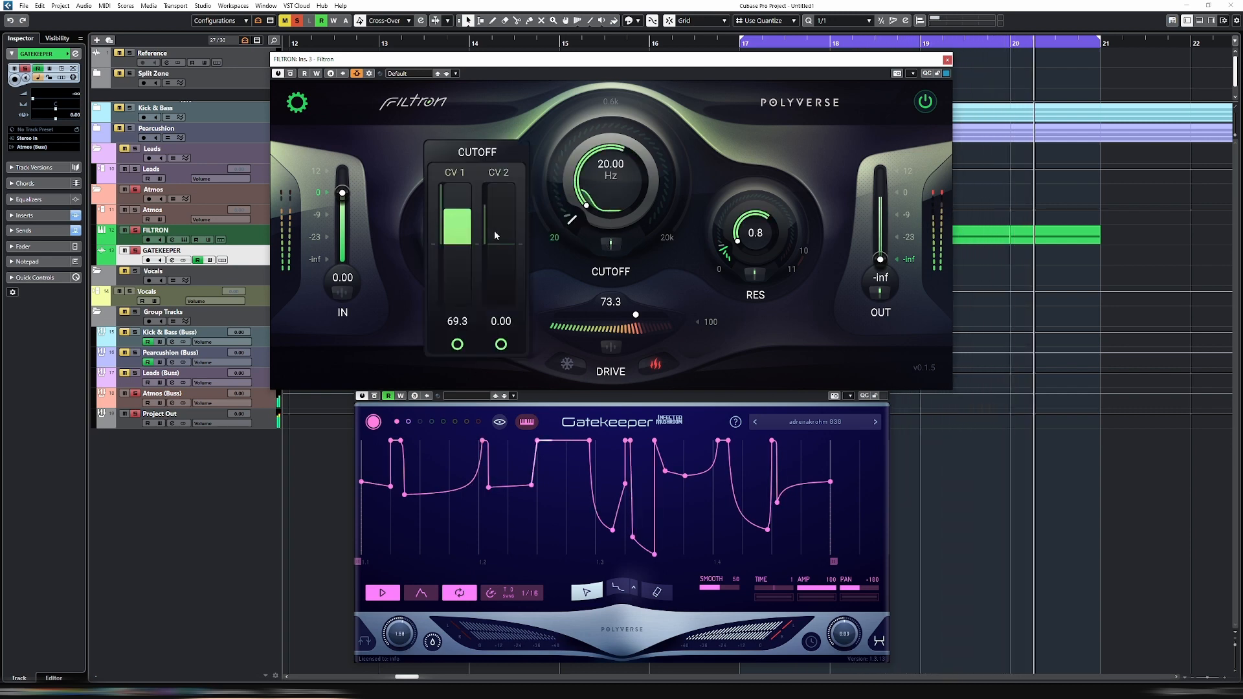
drag(495, 230, 463, 233)
click(502, 344)
click(654, 287)
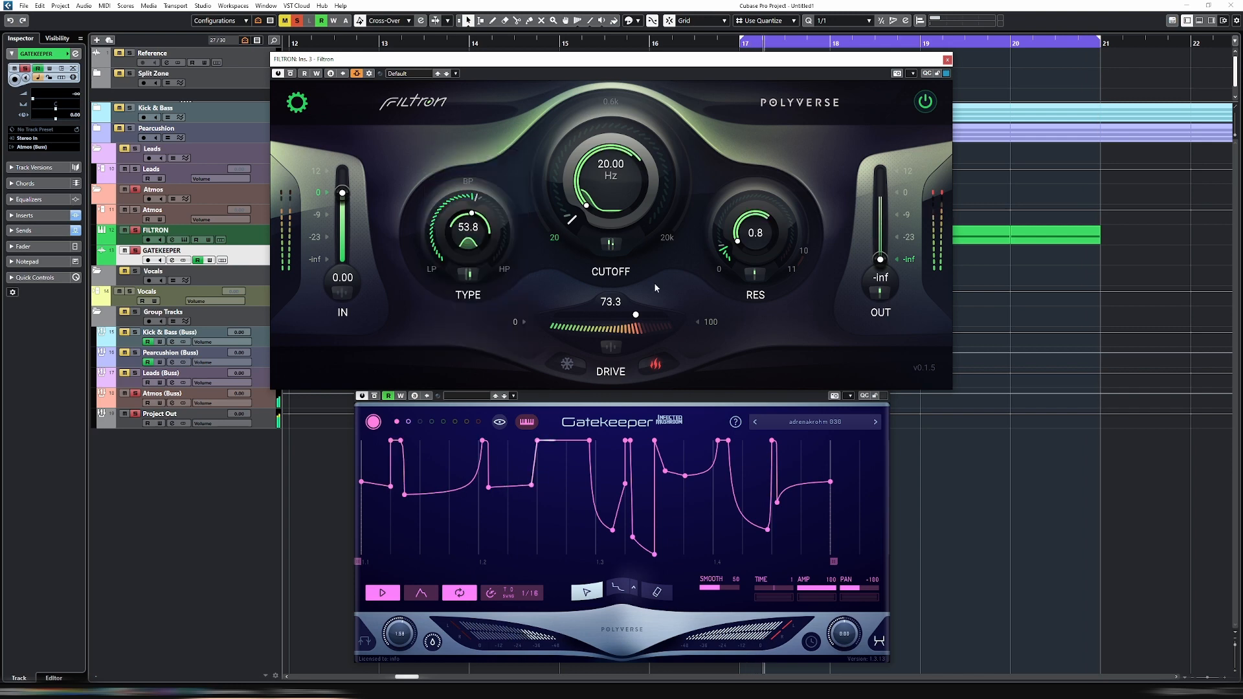
Open the CV modulation controls of the filter type to review its CV 2 setting
click(467, 274)
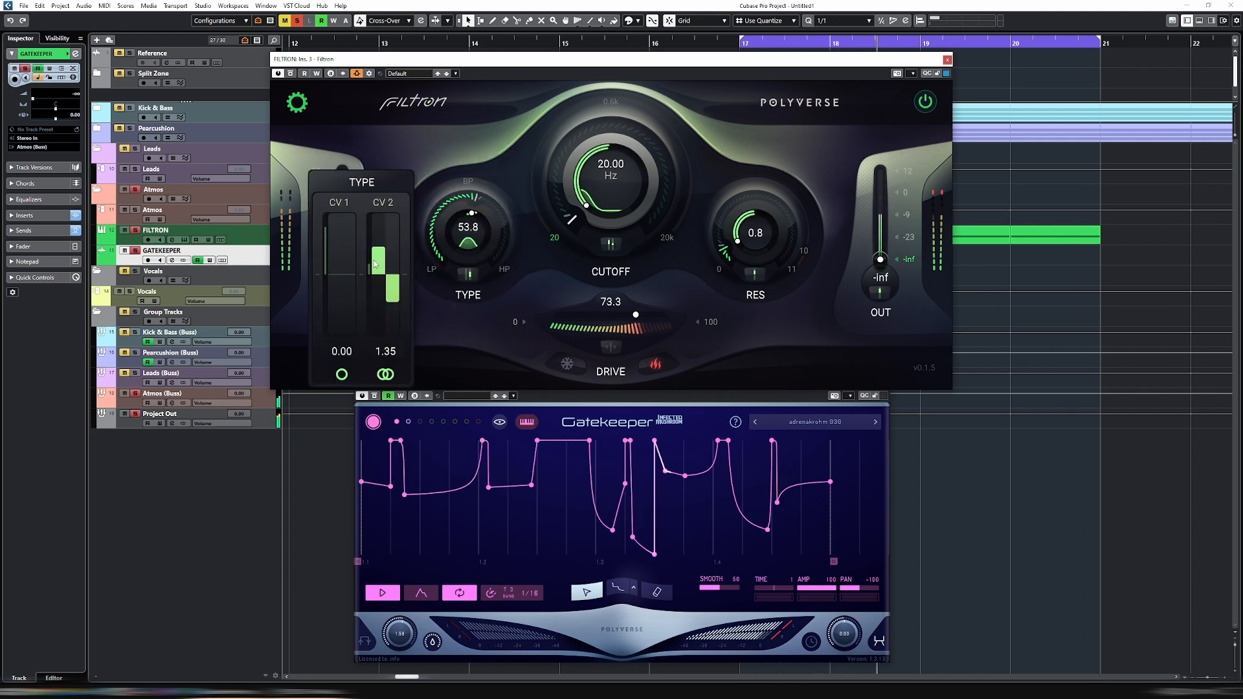
click(468, 274)
click(469, 274)
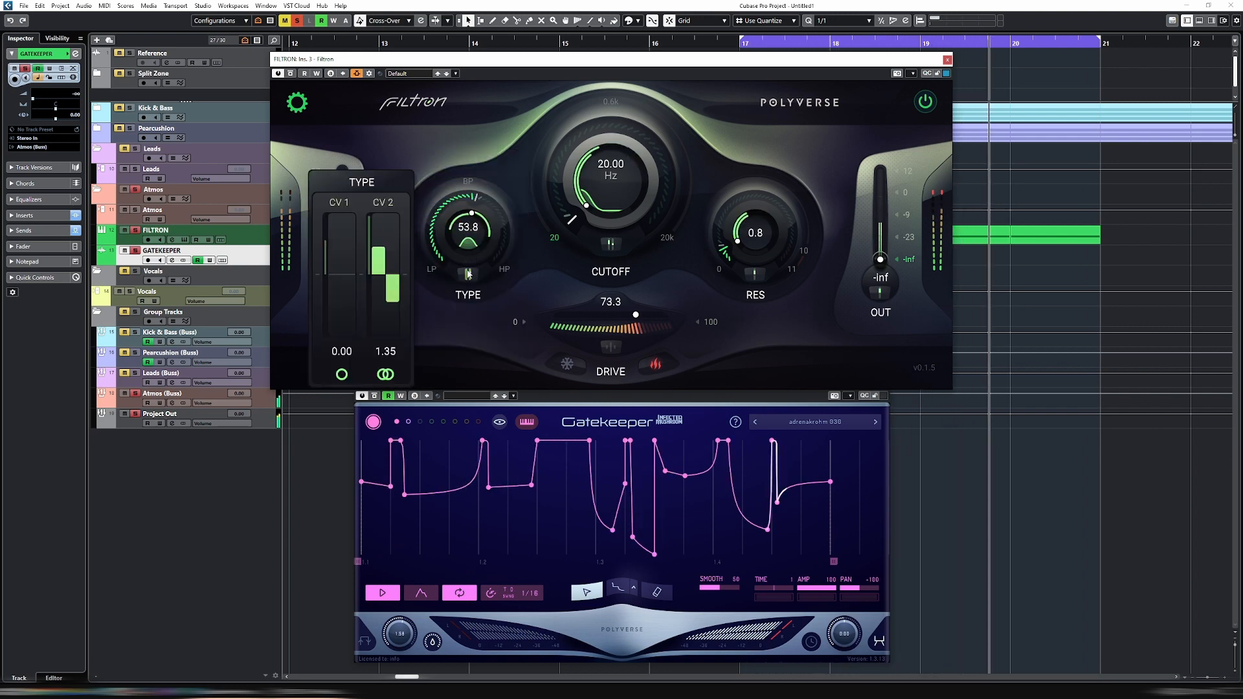
Set the filter type's CV 2 modulation to 0.93
drag(396, 244, 397, 253)
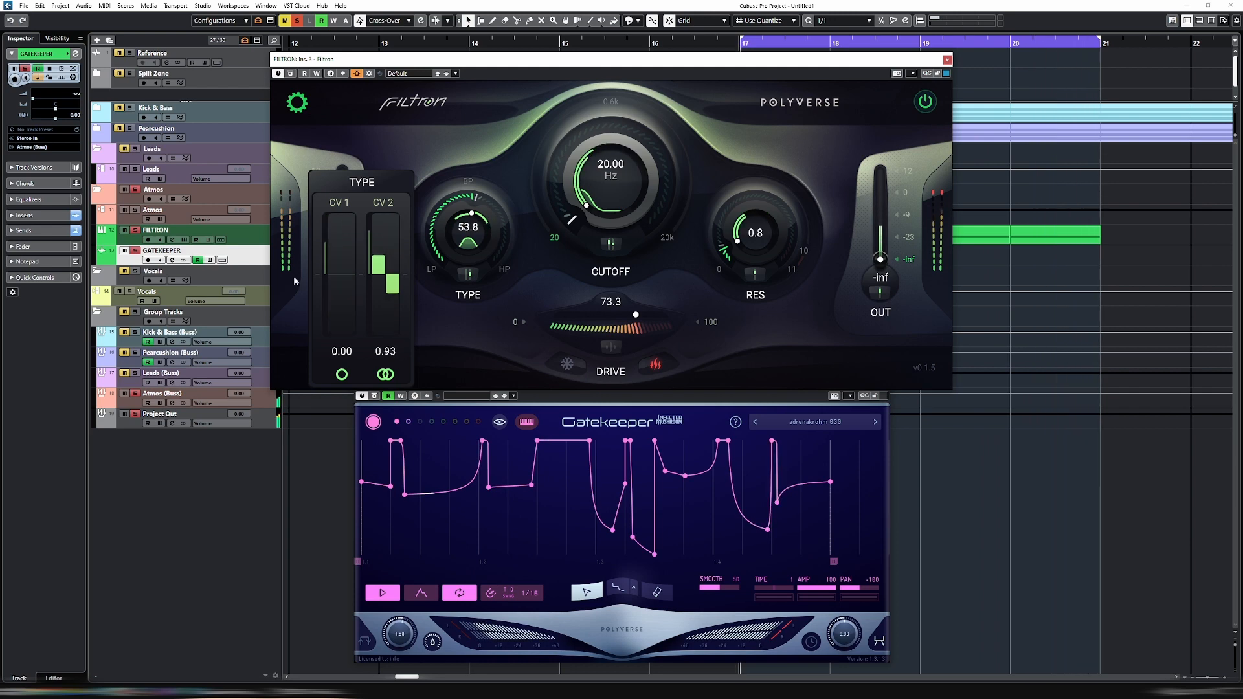
click(255, 262)
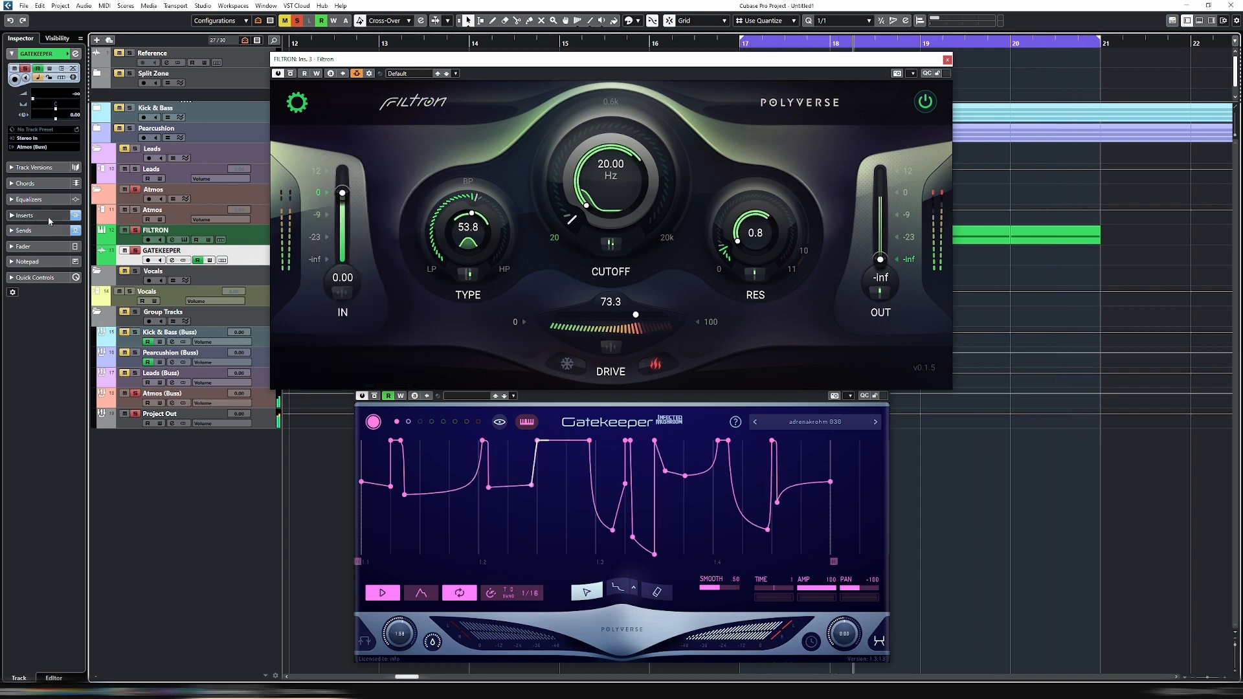
Select the FILTRON track and turn on its Comet insert
click(148, 231)
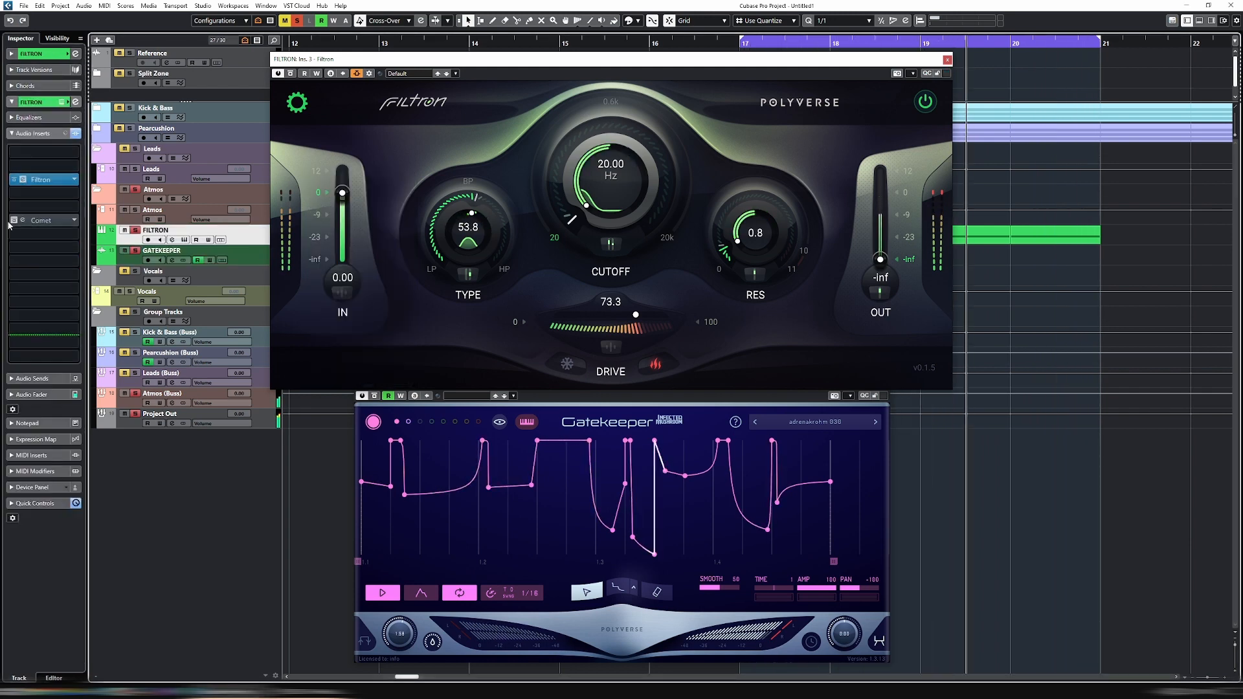
click(254, 254)
click(254, 243)
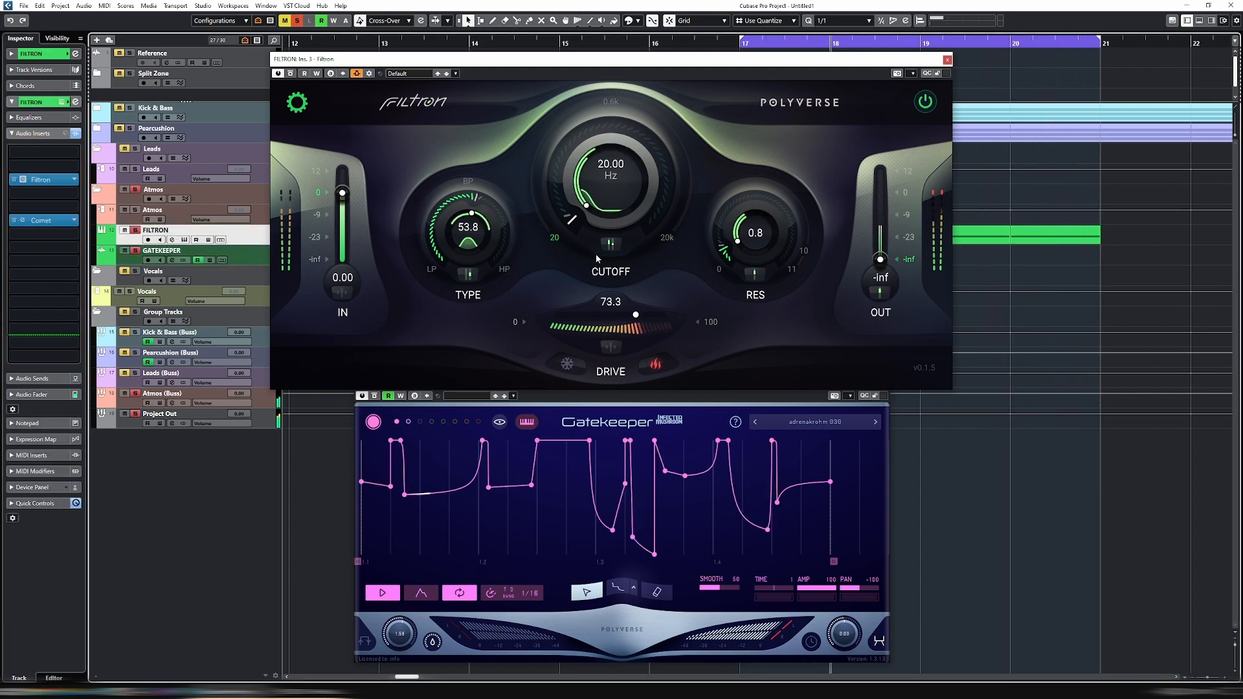
Check the output's CV modulation in Filtron and lower the drive to 0.00
click(722, 407)
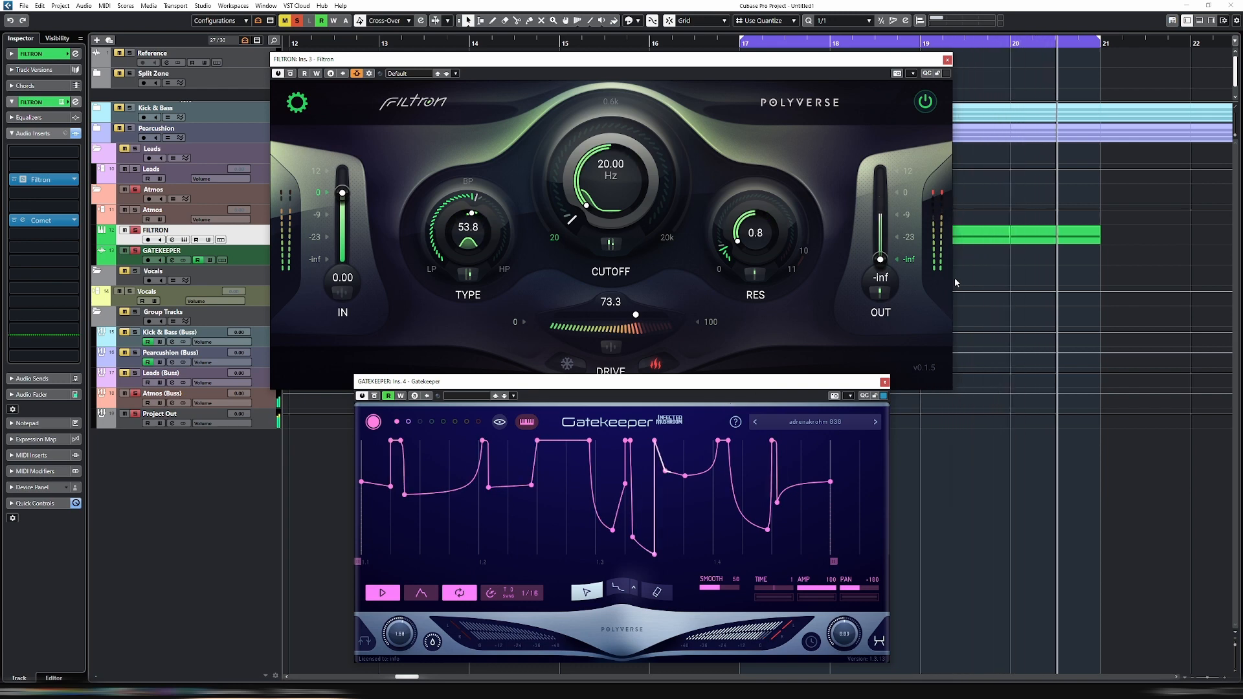
click(940, 244)
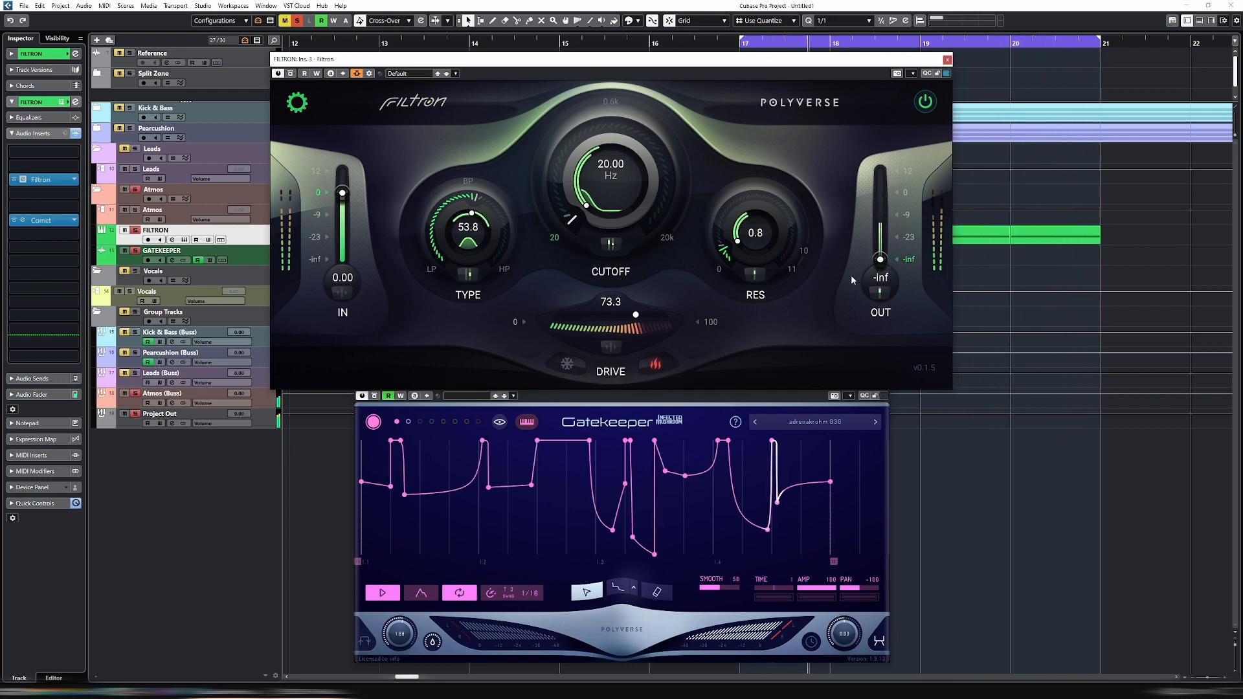
click(607, 248)
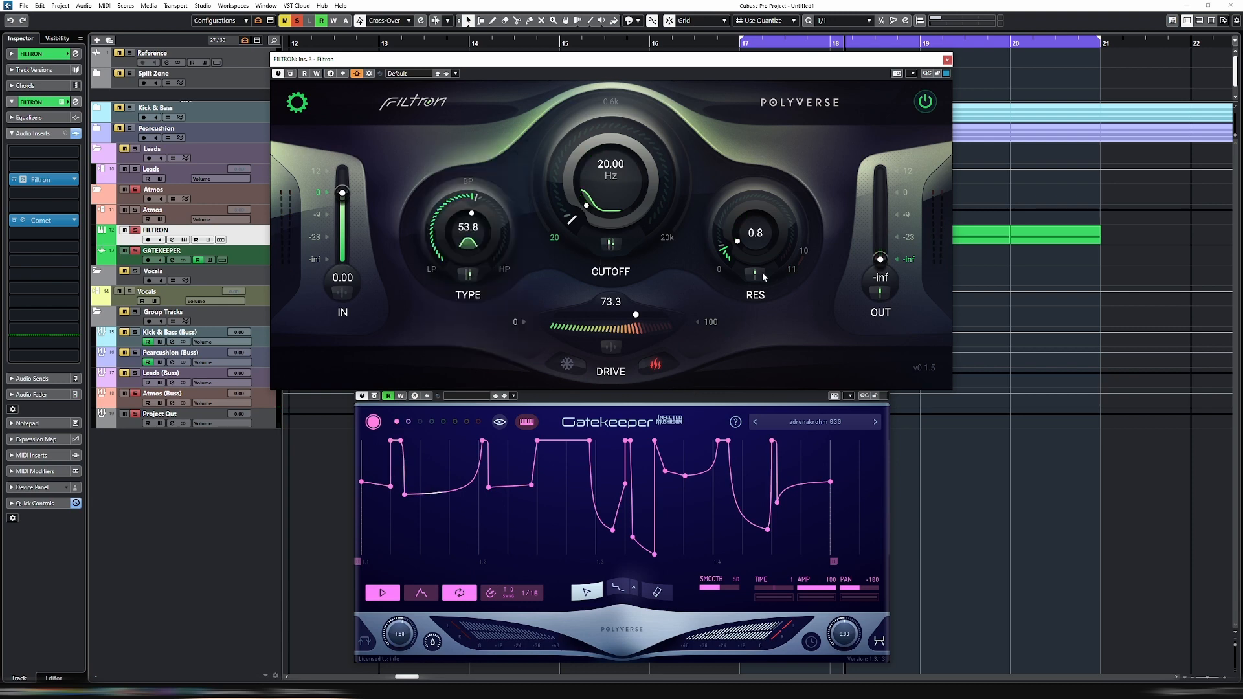
mouse_move(879, 293)
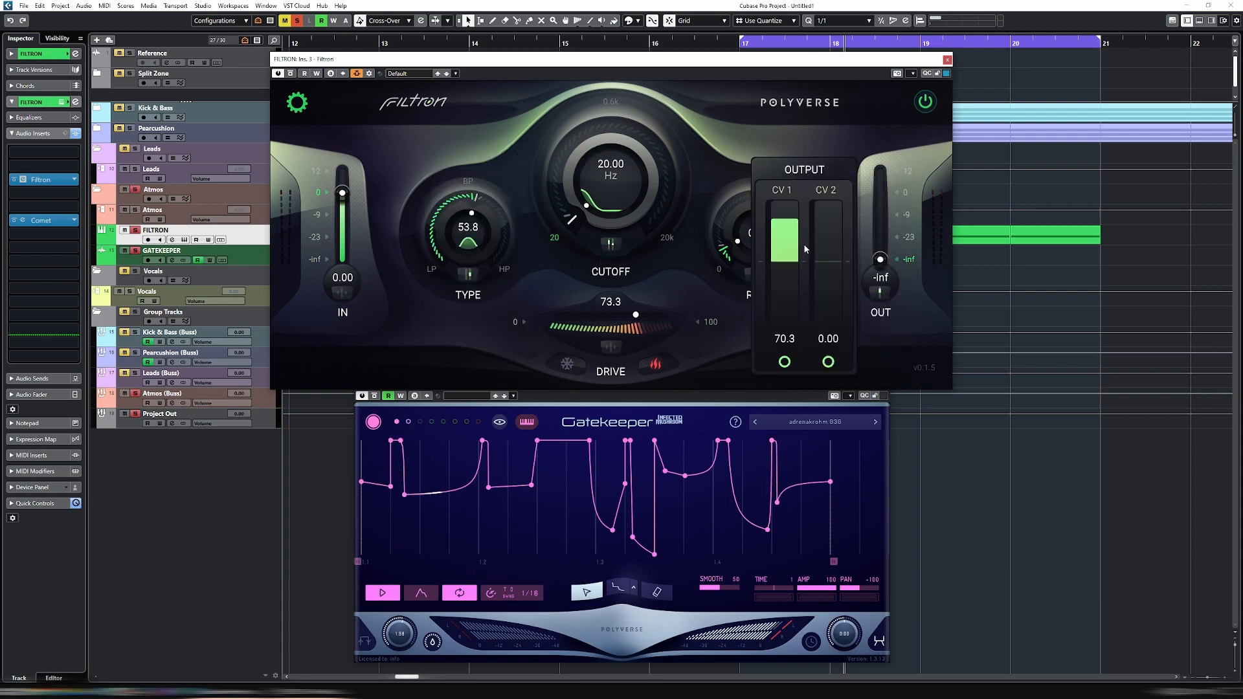
drag(576, 306, 509, 362)
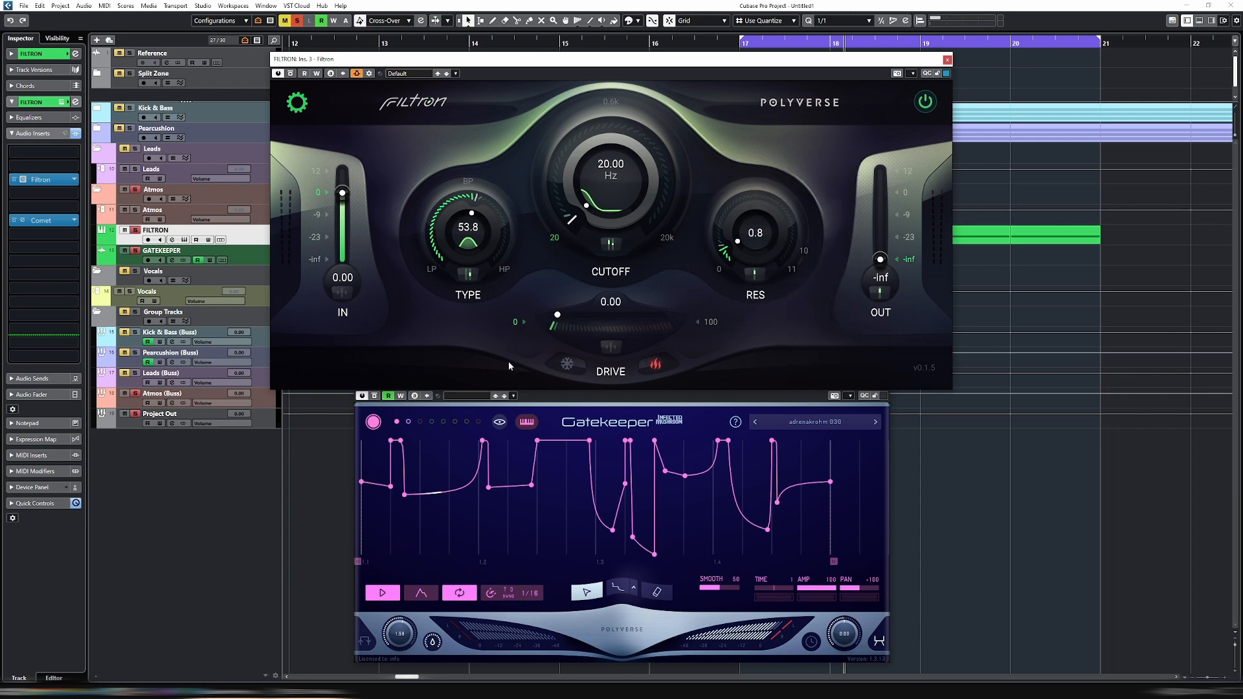
Look at Gatekeeper's second envelope and the filter type's CV modulation, and return to the first envelope
click(409, 421)
click(473, 277)
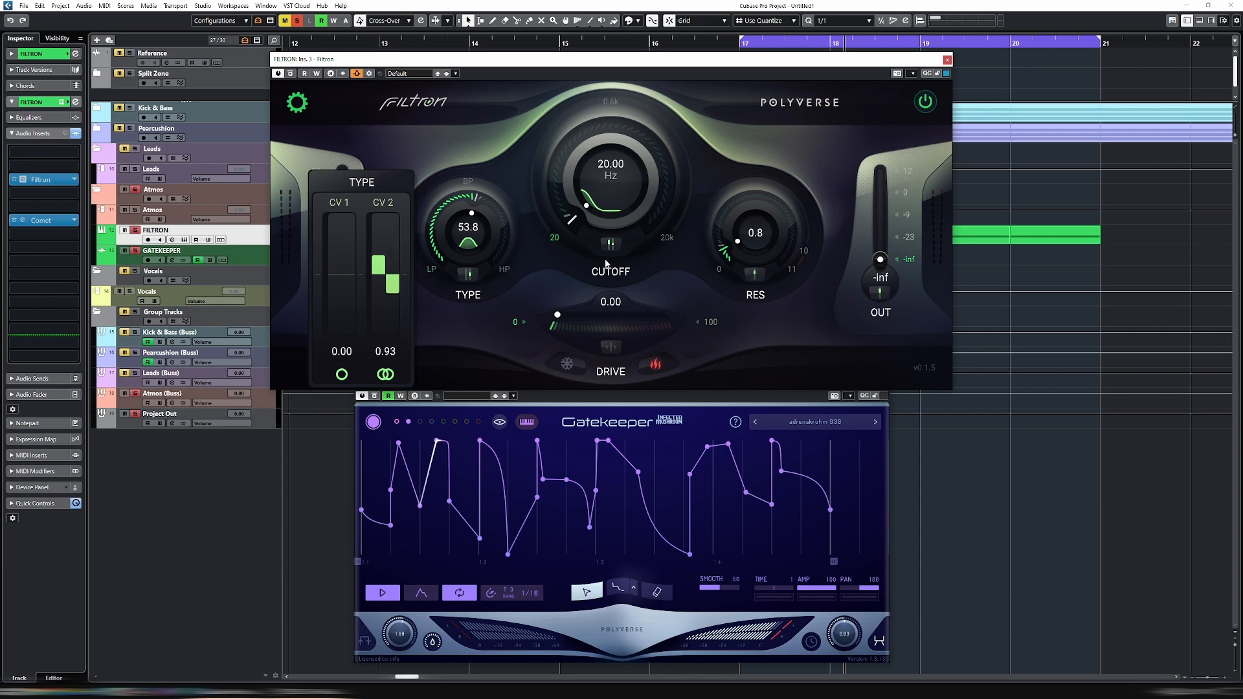
mouse_move(606, 263)
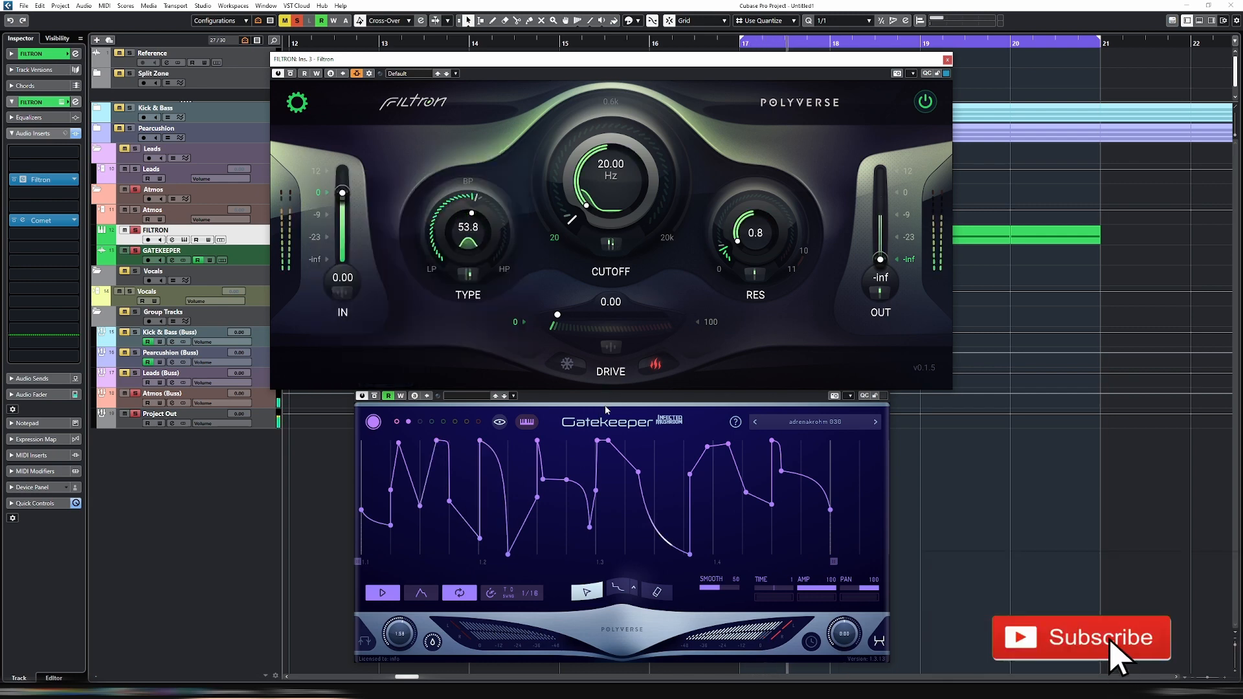
click(397, 422)
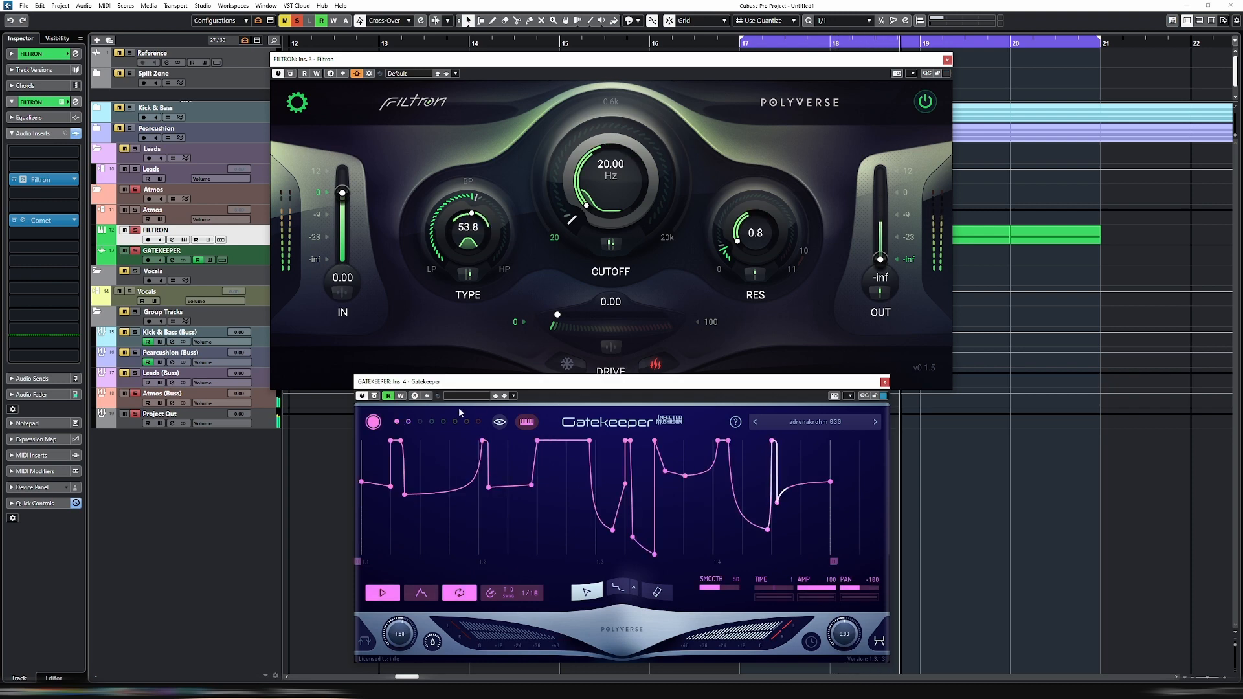
Set the drive's CV 1 modulation to 40.6
click(610, 348)
drag(439, 271, 441, 246)
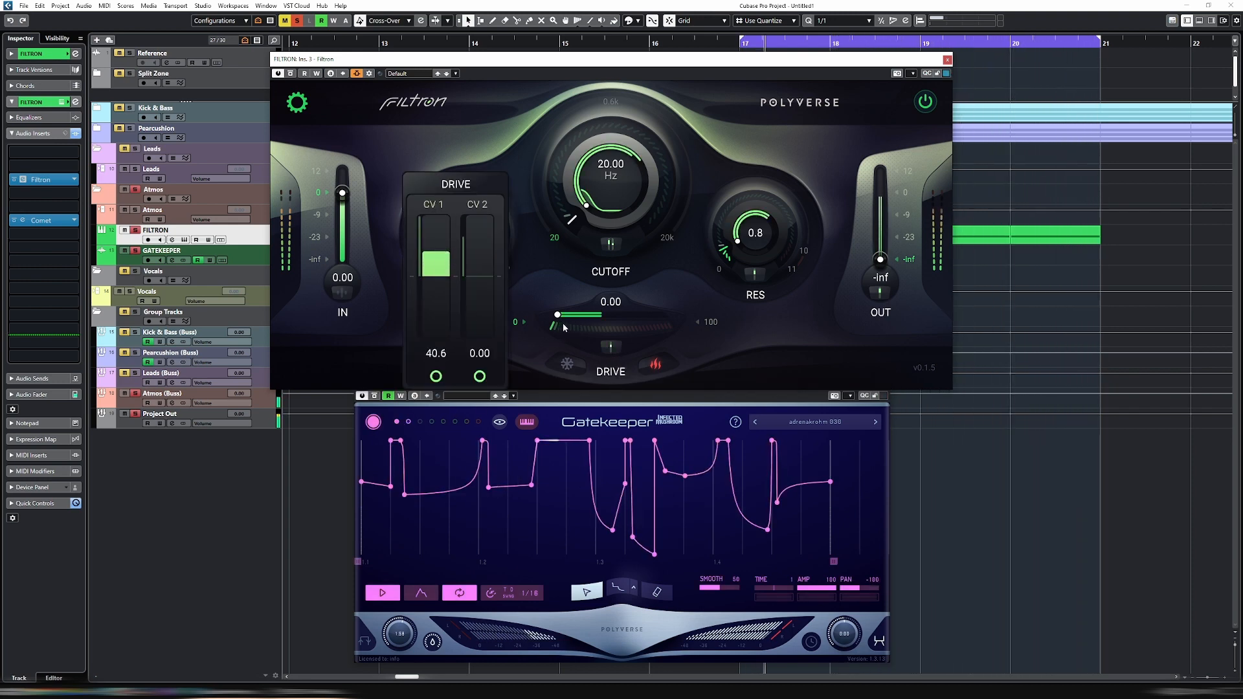
click(728, 342)
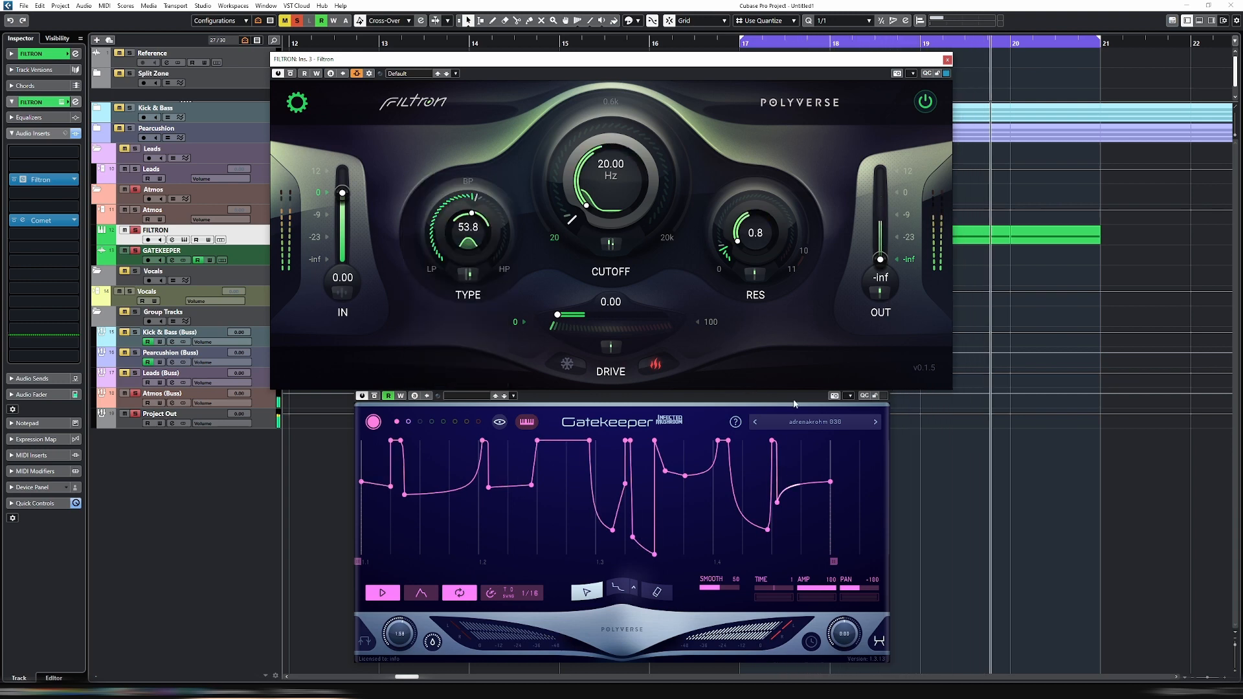
Load the next Gatekeeper preset, adrenakrohm 031, and set Filtron's resonance to 0.0
click(877, 425)
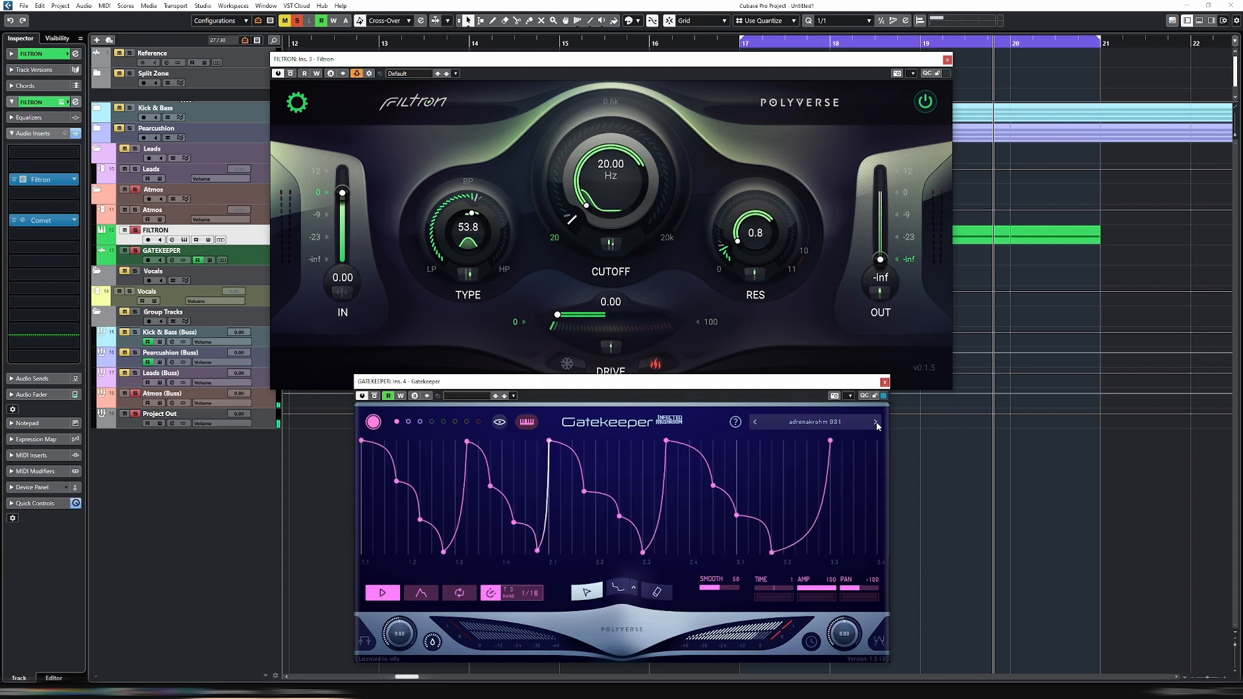
click(755, 274)
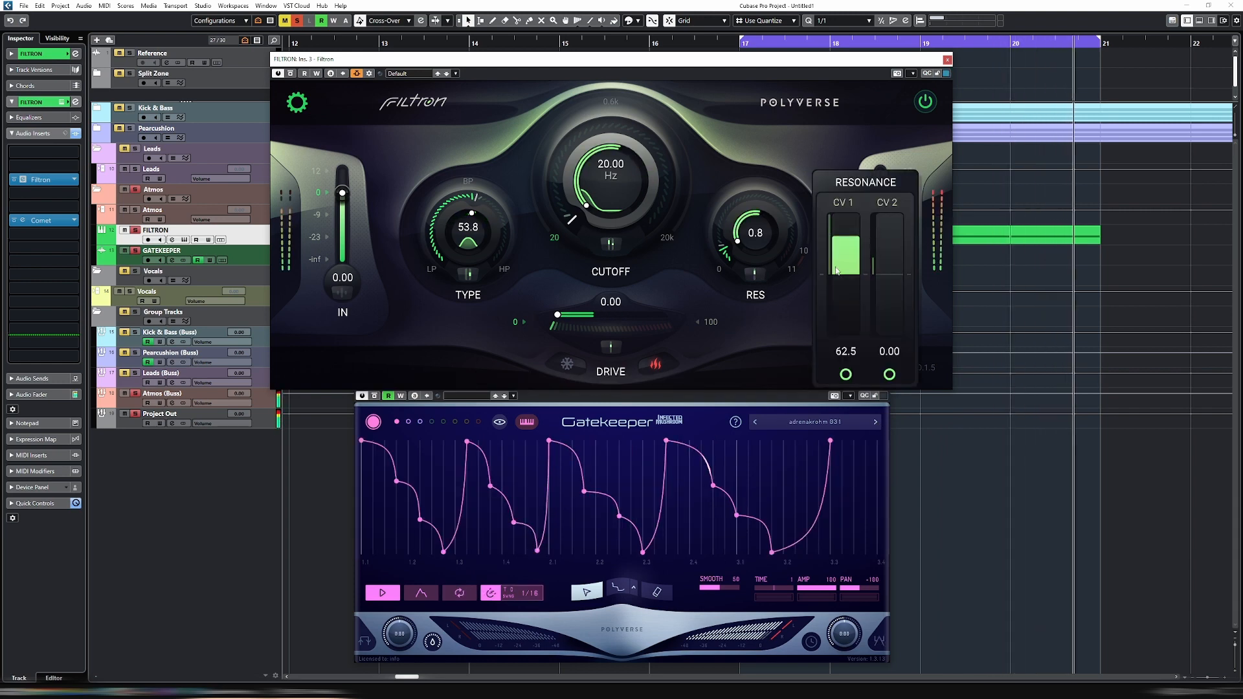
drag(745, 235, 749, 245)
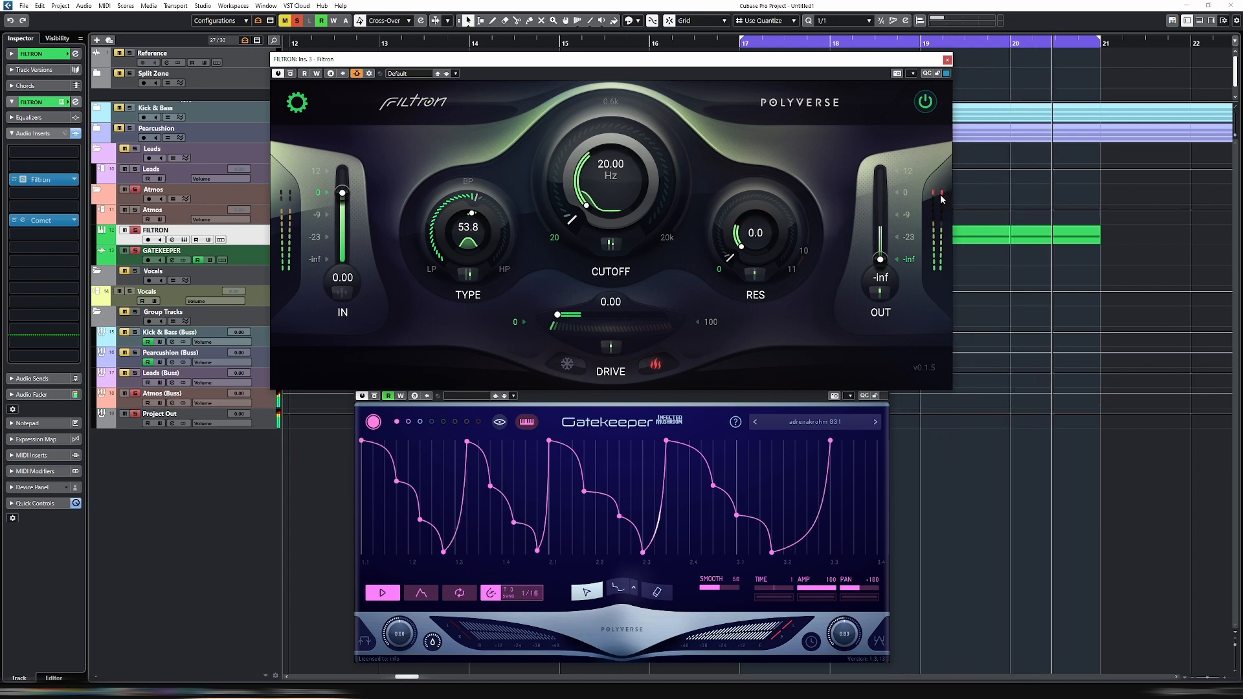
Set the output's CV 1 modulation to 60.9 and reset the output clip indicators
click(880, 293)
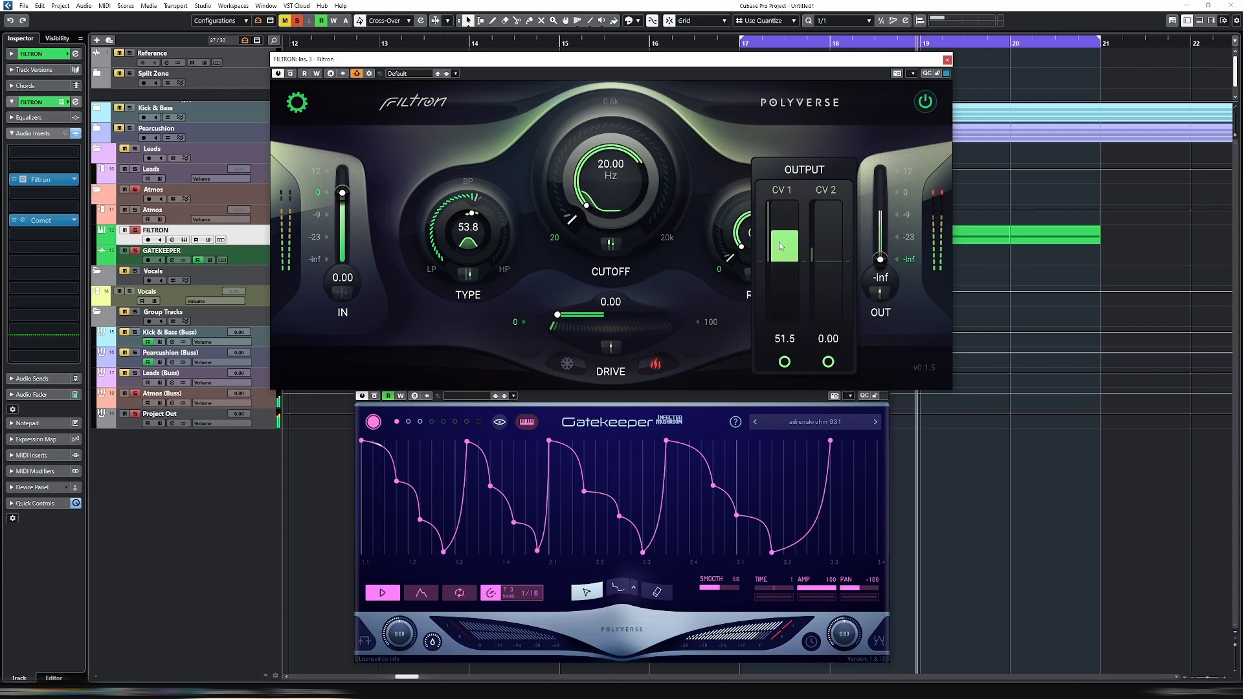
drag(782, 244, 782, 240)
click(942, 198)
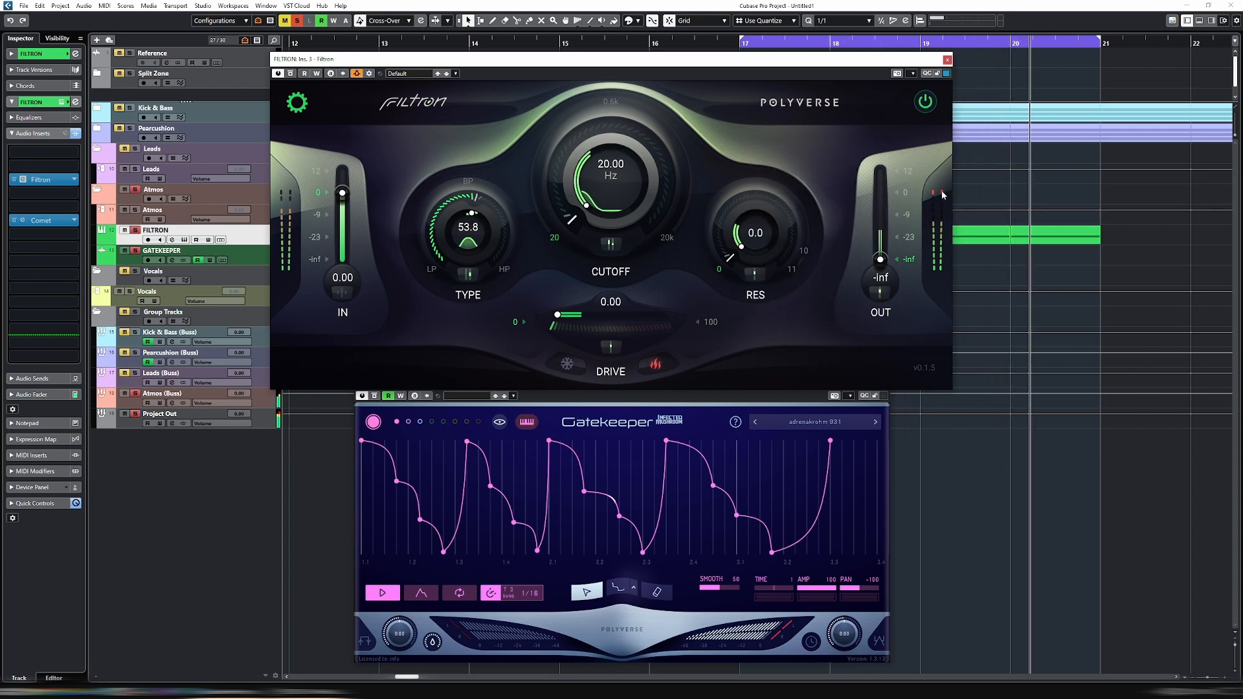
click(879, 293)
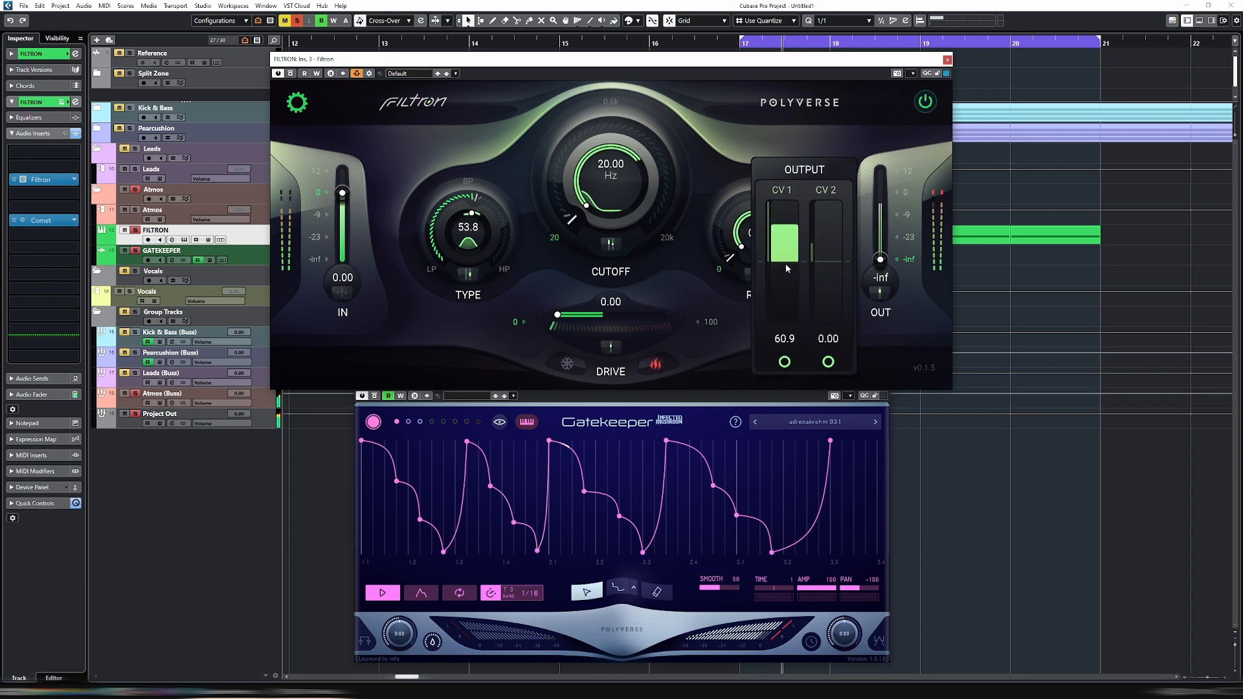
click(943, 197)
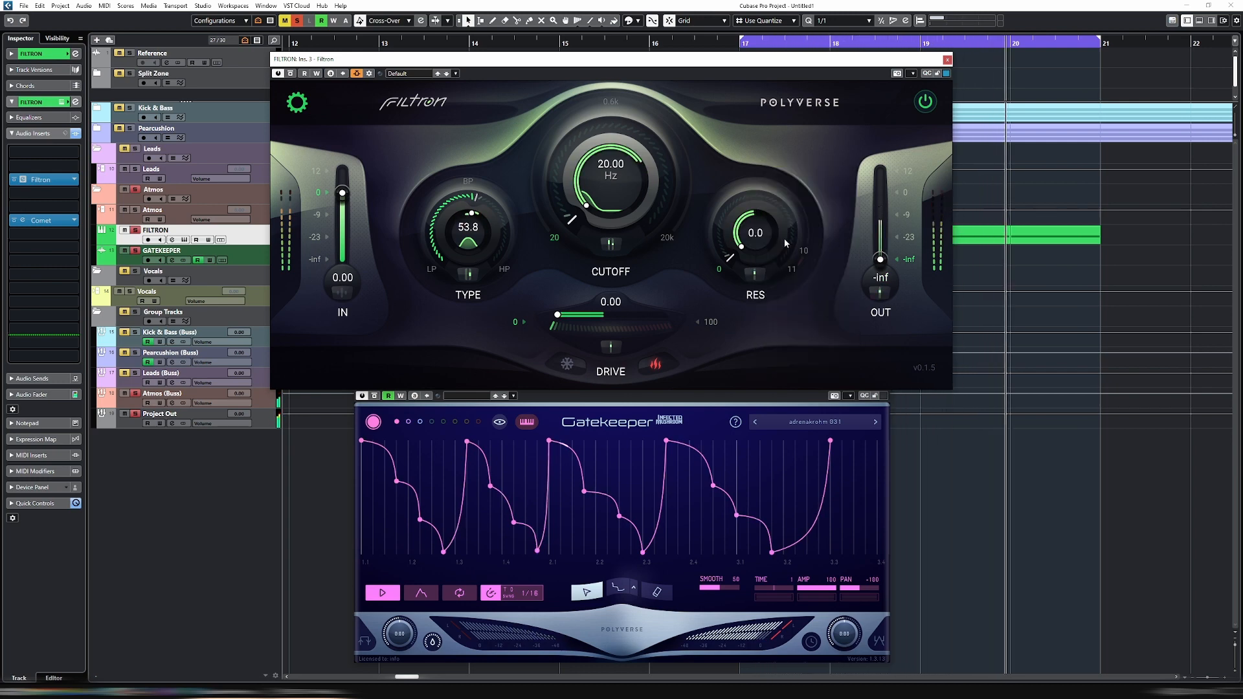
Raise the cutoff to 48.58 Hz and set the filter type to 53.8
drag(617, 187, 618, 135)
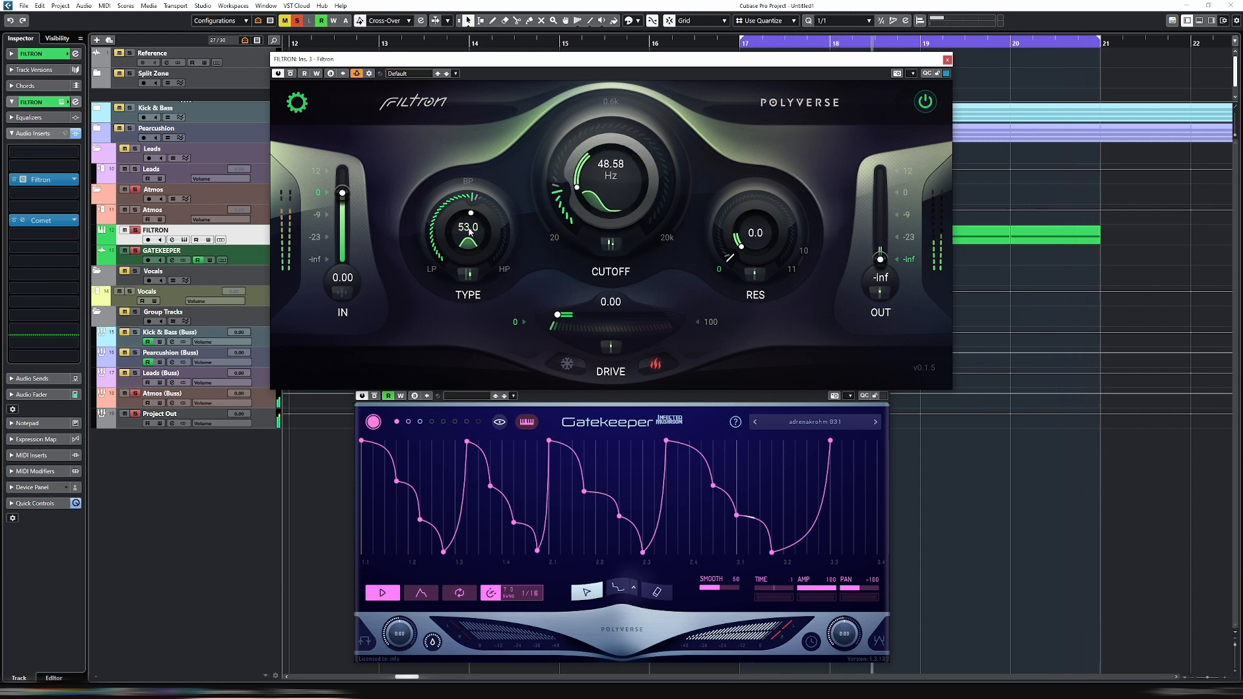
drag(471, 255, 468, 204)
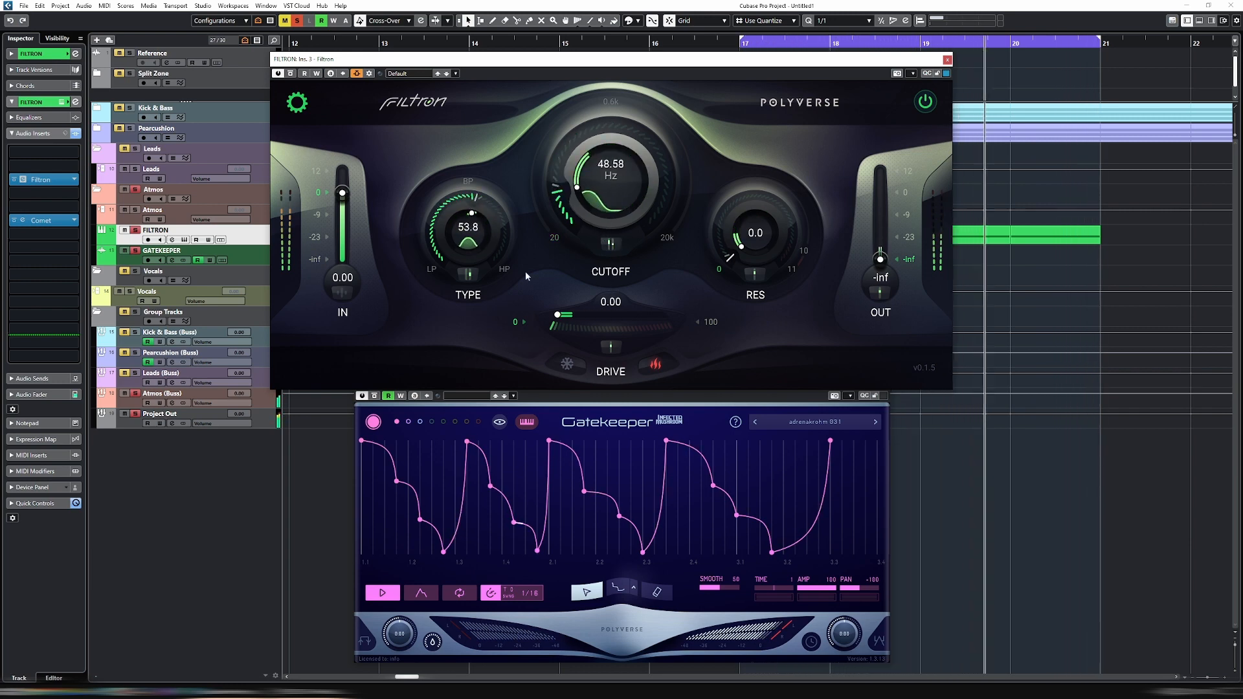
Raise the drive to 39.3 and remove its CV 1 modulation
drag(560, 329, 602, 328)
click(610, 347)
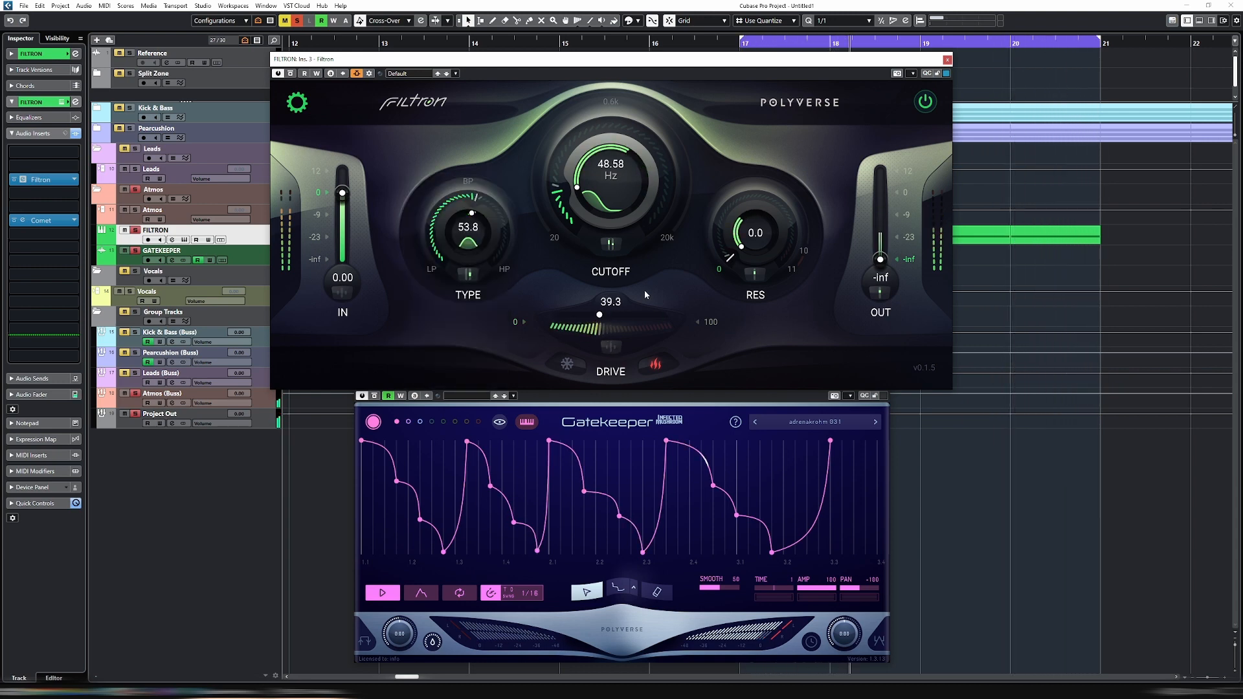
Add CV 2 modulation to the resonance and remove its CV 1 modulation
click(762, 277)
drag(900, 247, 902, 206)
drag(848, 250, 850, 282)
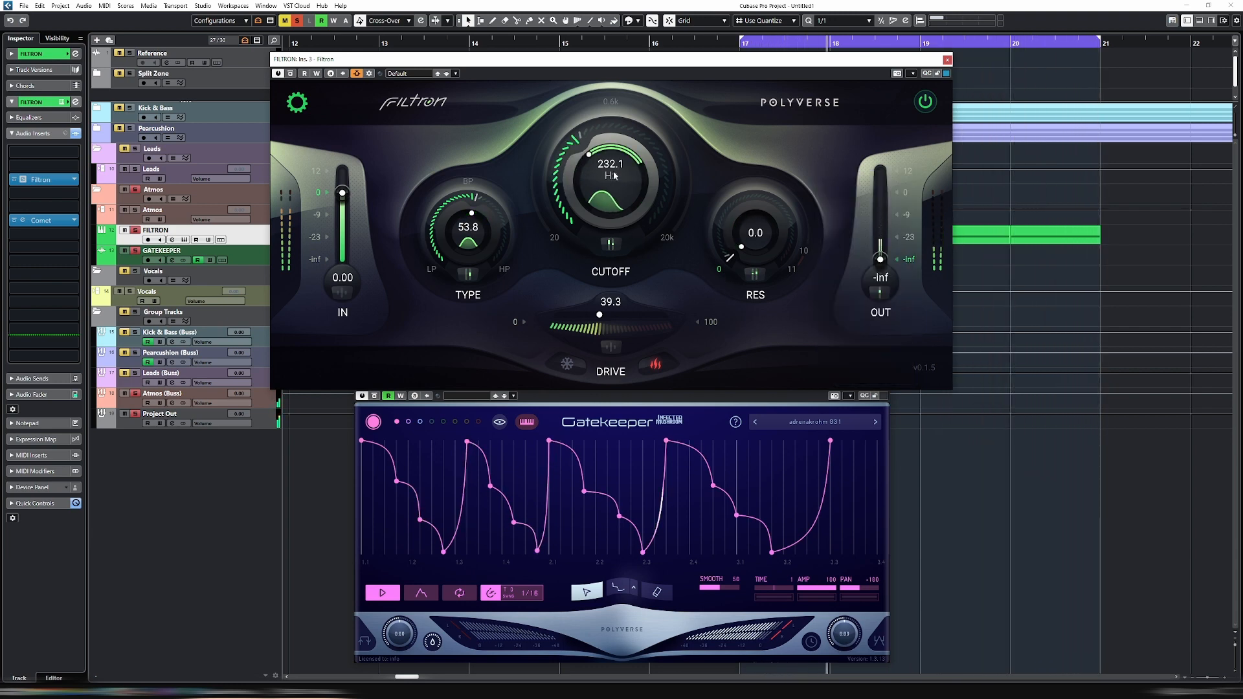
Set the filter to a 30.52 Hz cutoff and type 34.0, with the drive at 67.2
click(611, 245)
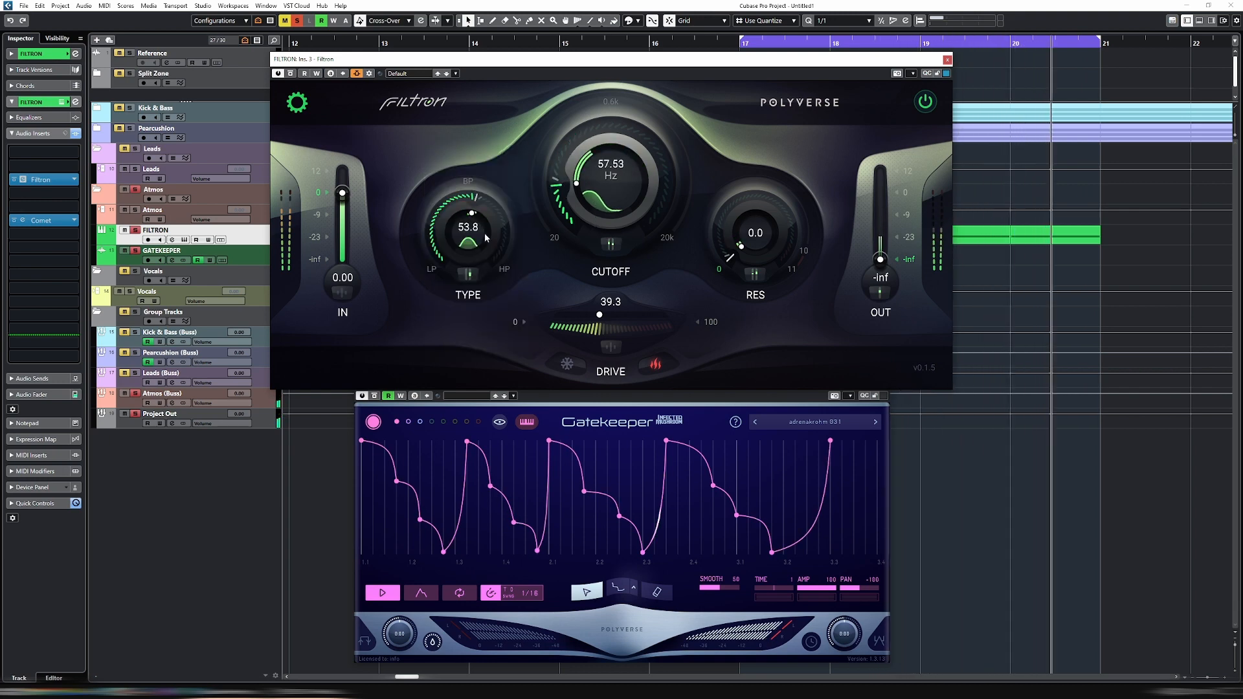
drag(485, 238, 473, 265)
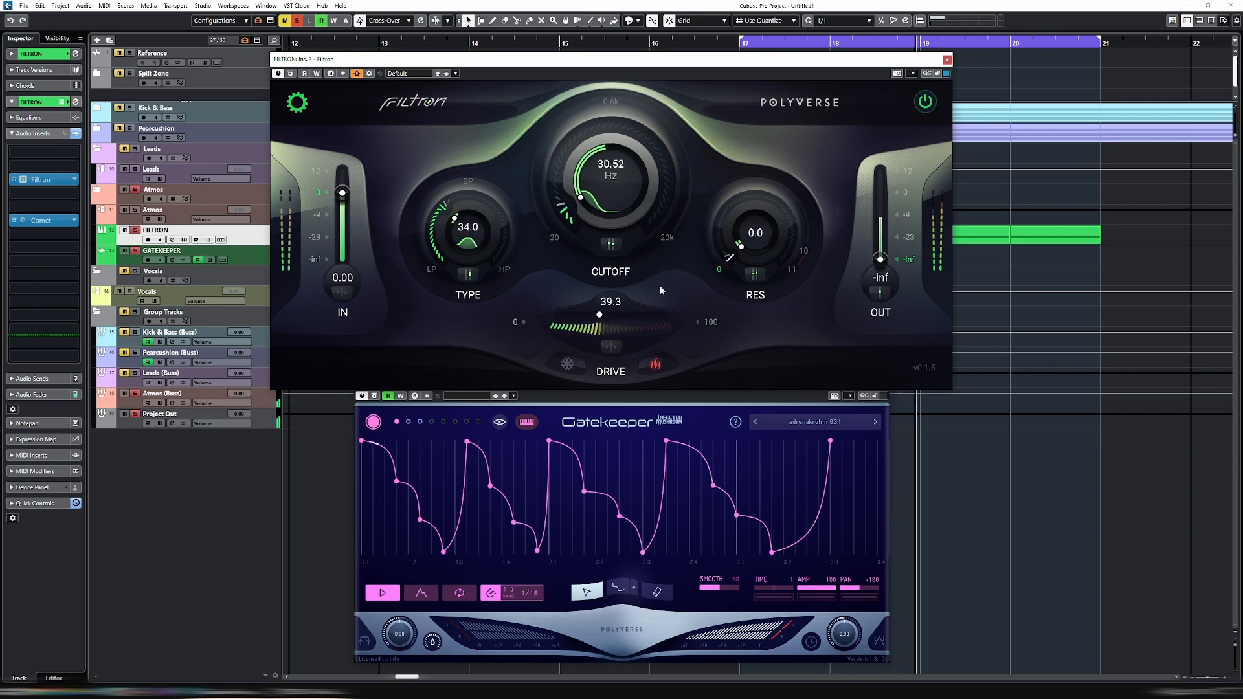
drag(606, 329, 638, 325)
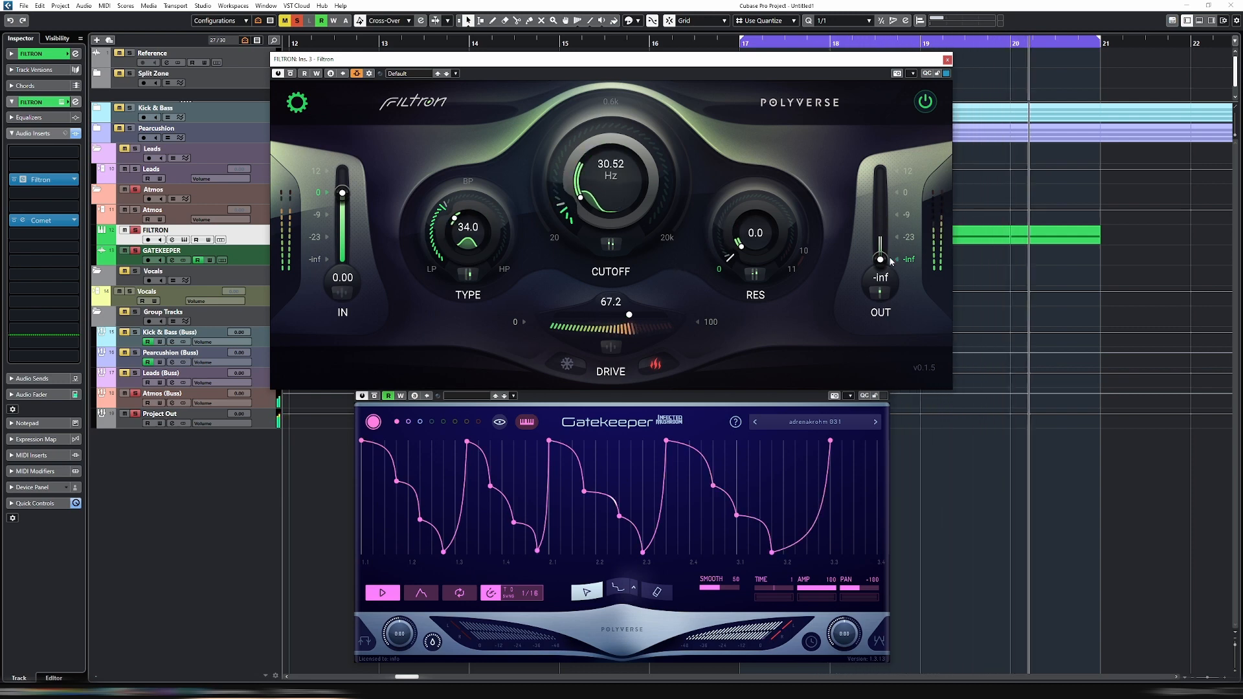
Remove the output's CV 1 modulation and raise the output level to -5.07
click(877, 294)
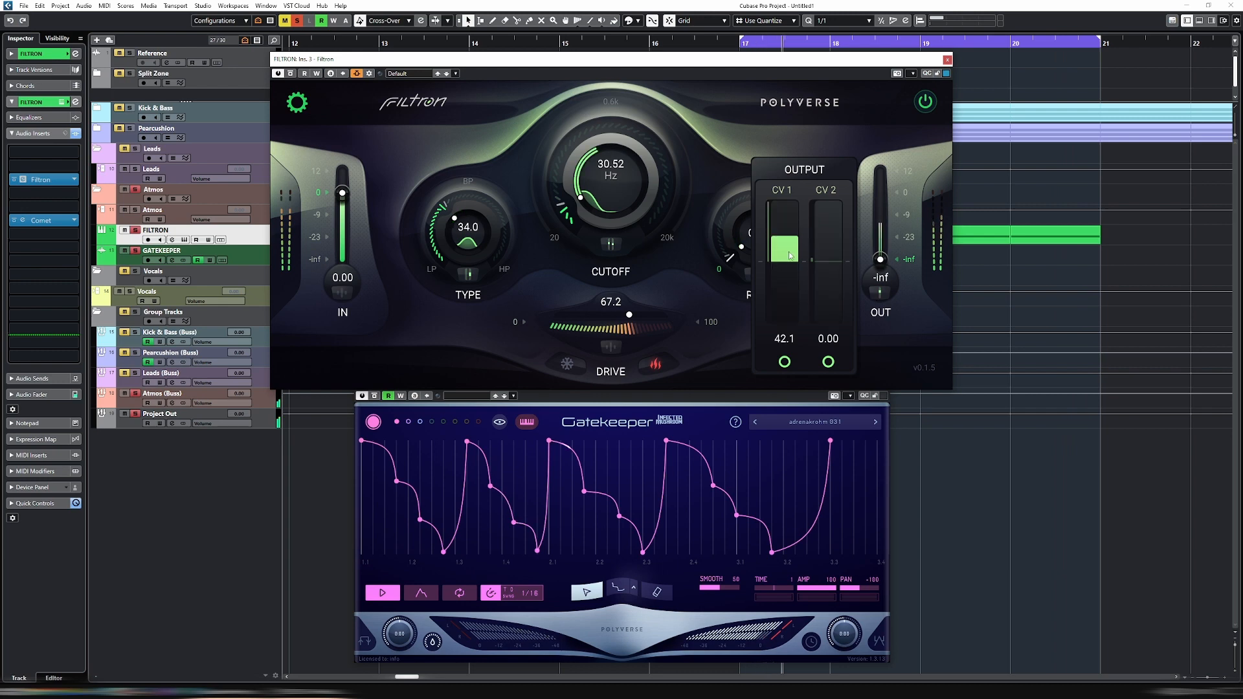
drag(879, 260, 891, 229)
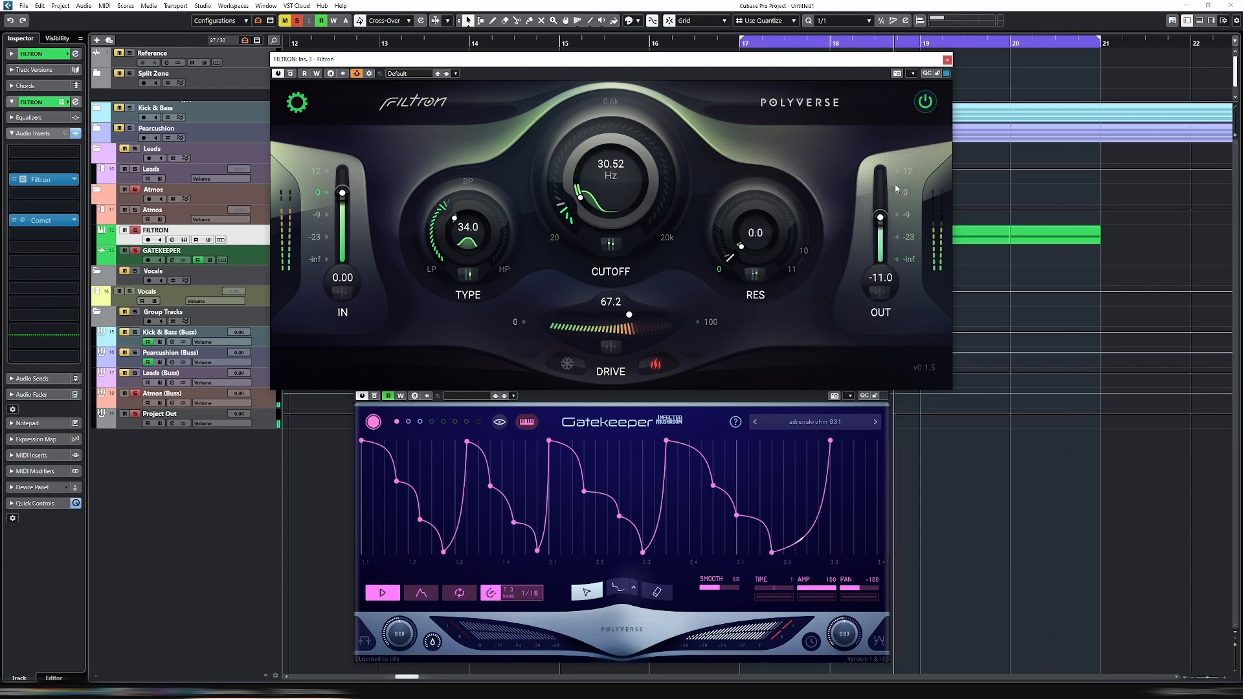
drag(896, 185, 896, 163)
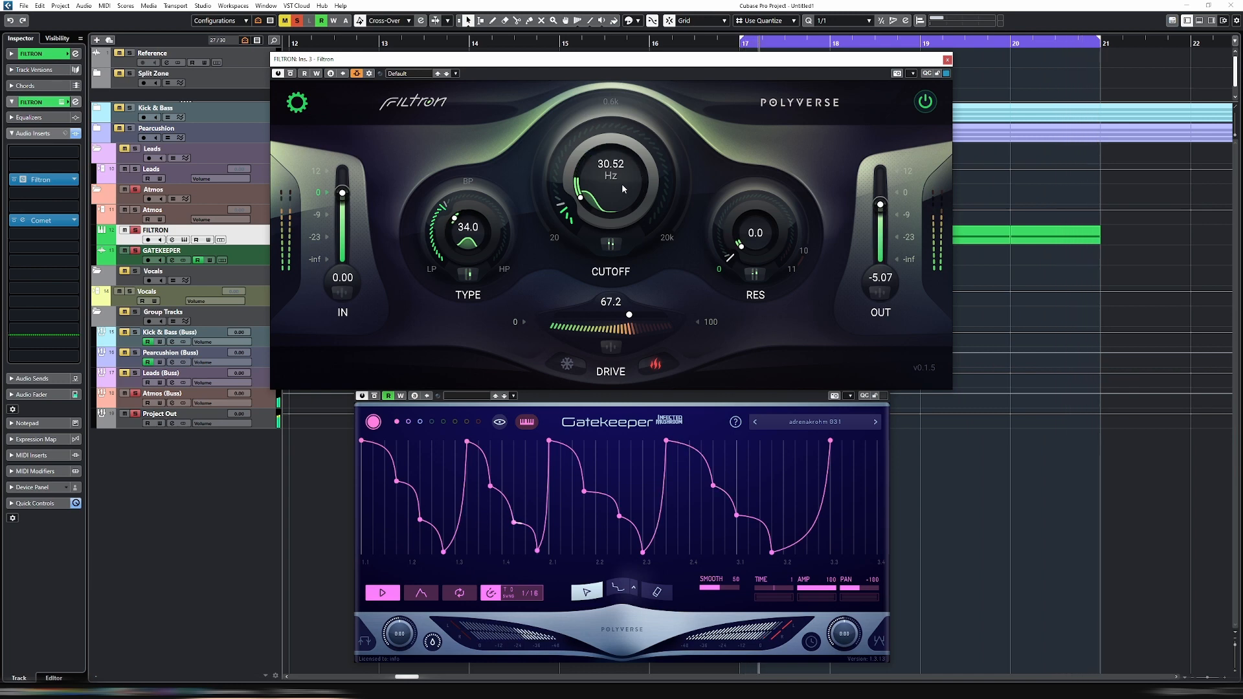
Raise the cutoff to 152.1 Hz and the filter type to 54.6
drag(623, 189, 618, 157)
click(468, 272)
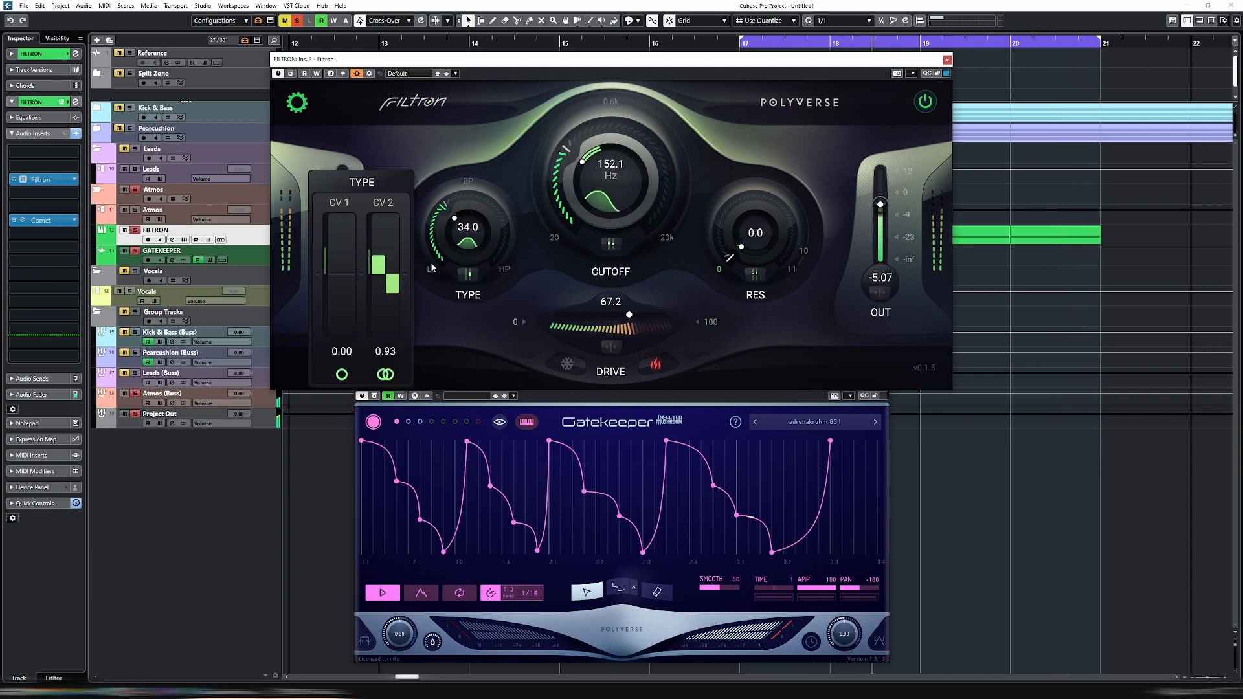
drag(472, 235, 474, 216)
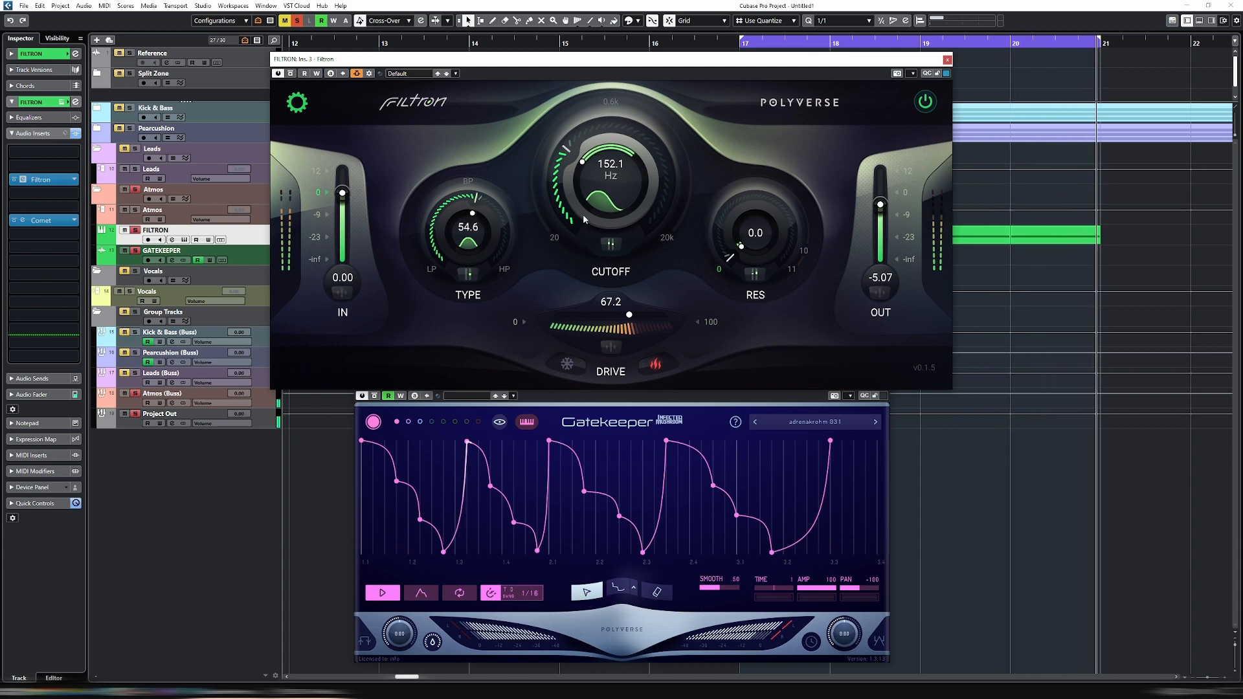
Raise the cutoff to 540.5 Hz and set its CV 1 modulation to 60.0
drag(609, 172, 609, 168)
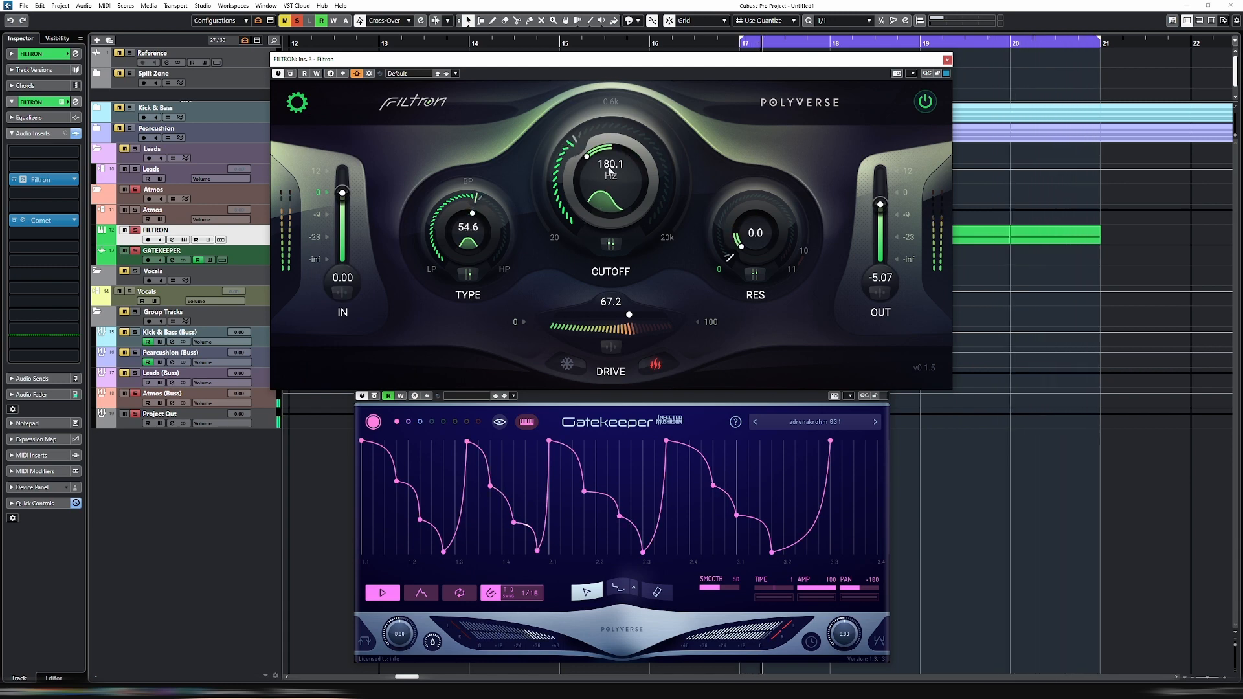
click(608, 246)
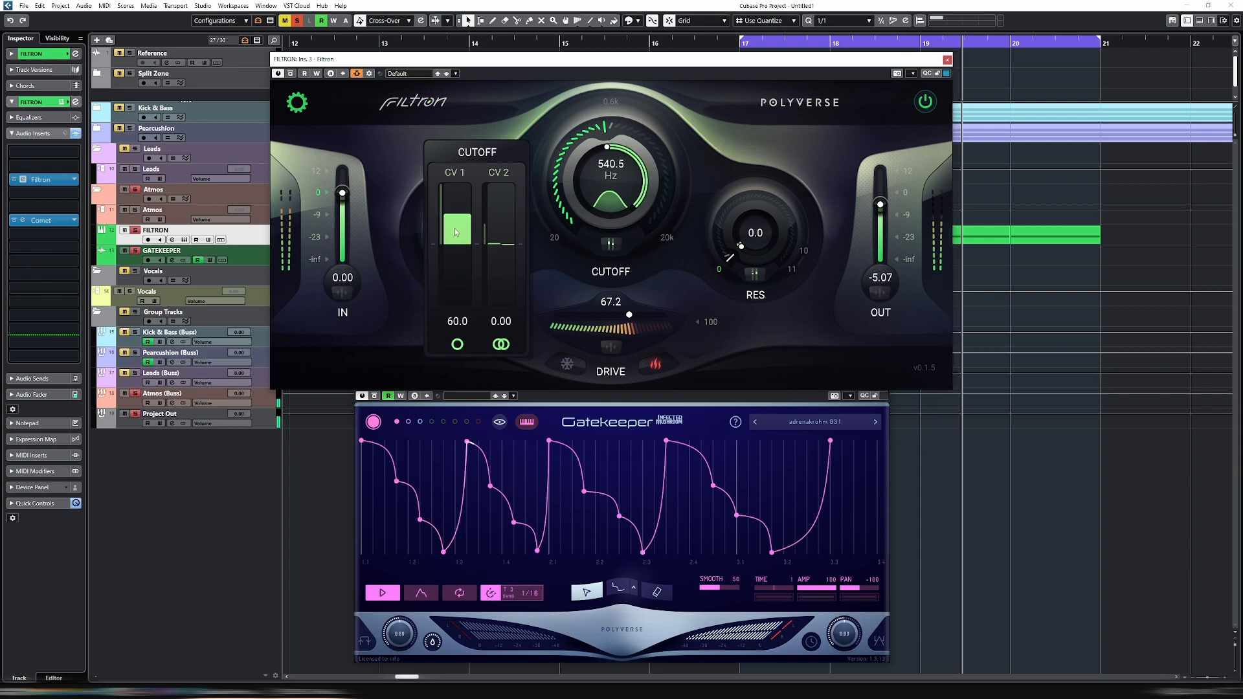
Switch the cutoff's CV 1 modulation to stereo mode and set its amount to 35.6
click(457, 344)
mouse_move(458, 247)
mouse_down()
mouse_move(459, 258)
mouse_move(462, 235)
mouse_up()
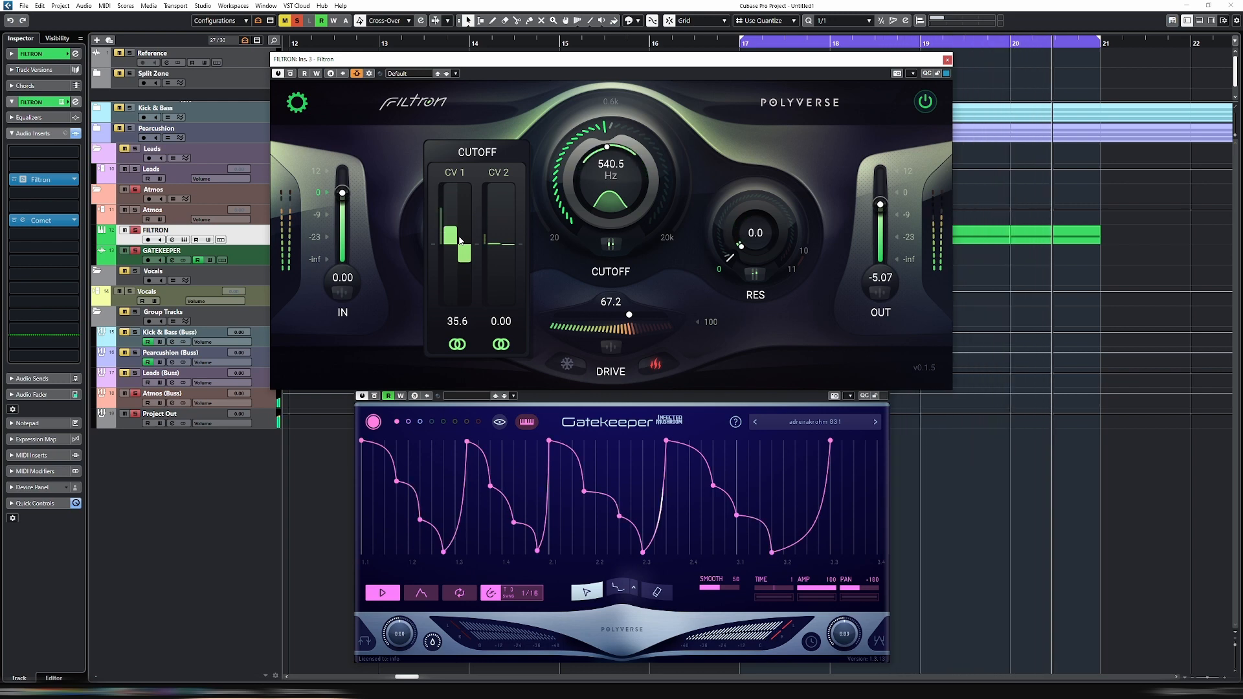
Load the Gatekeeper preset adrenakrohm 032 and raise Filtron's cutoff to 1.259 kHz
click(877, 422)
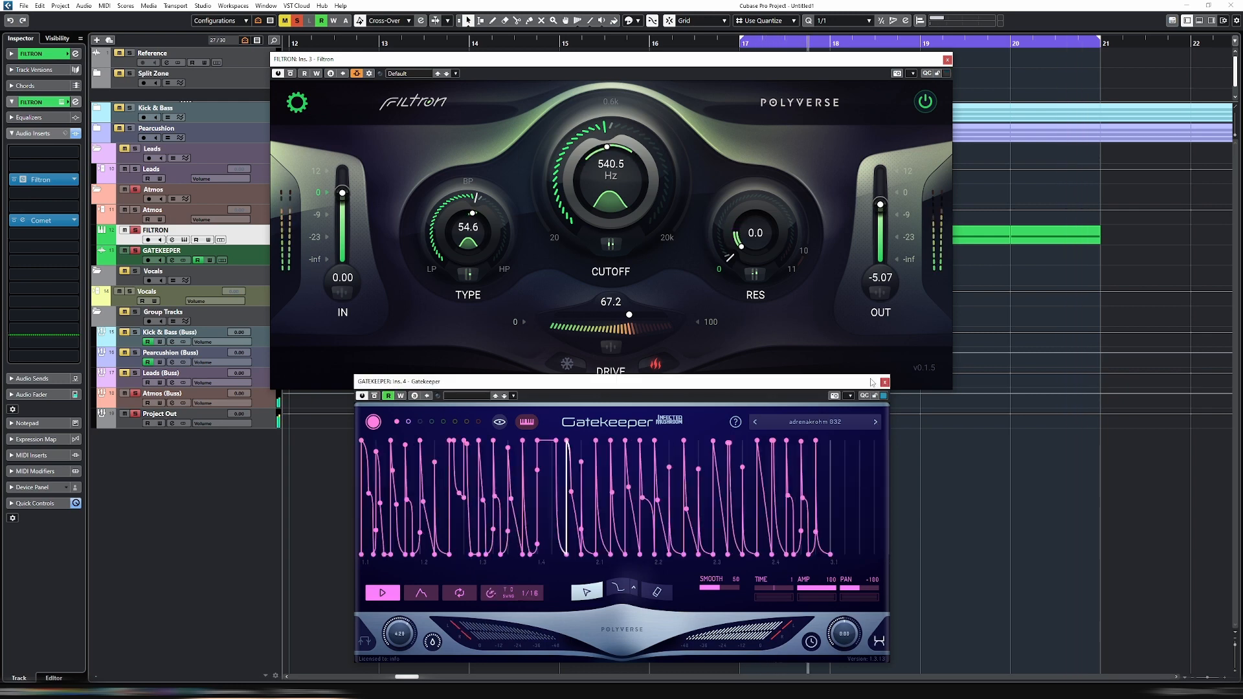
drag(620, 181, 620, 155)
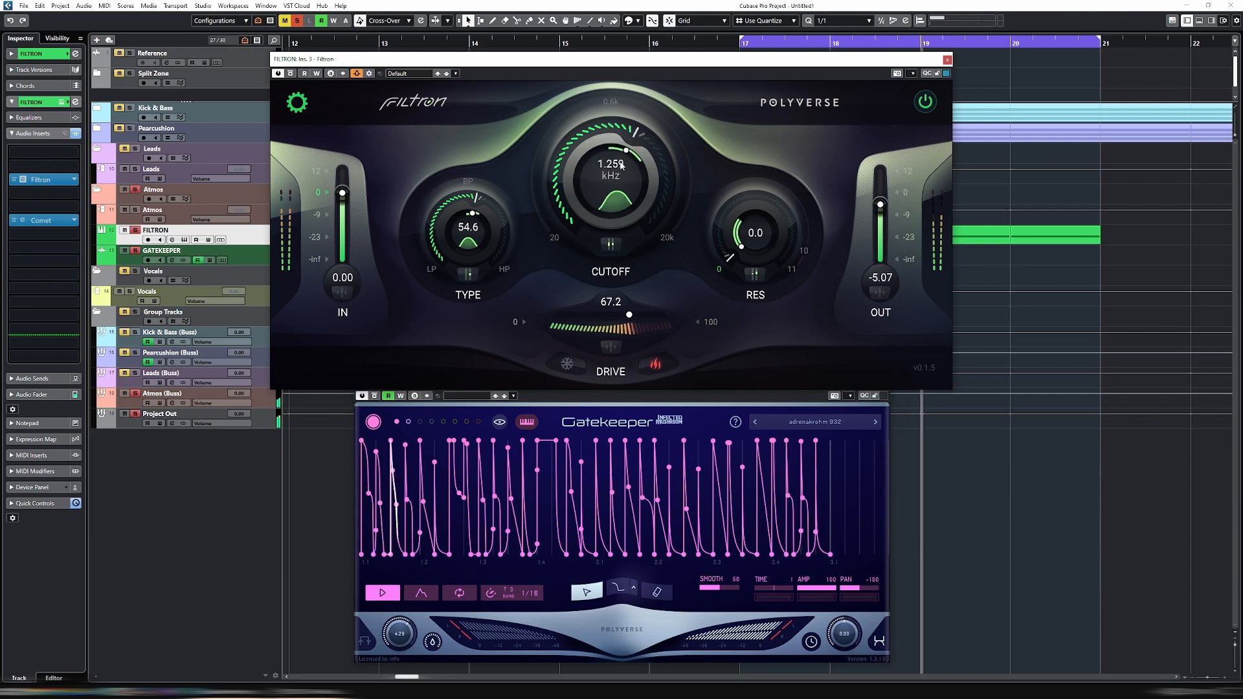
Increase the Time setting of Gatekeeper's first envelope and switch to the second envelope
click(774, 589)
drag(779, 590, 790, 590)
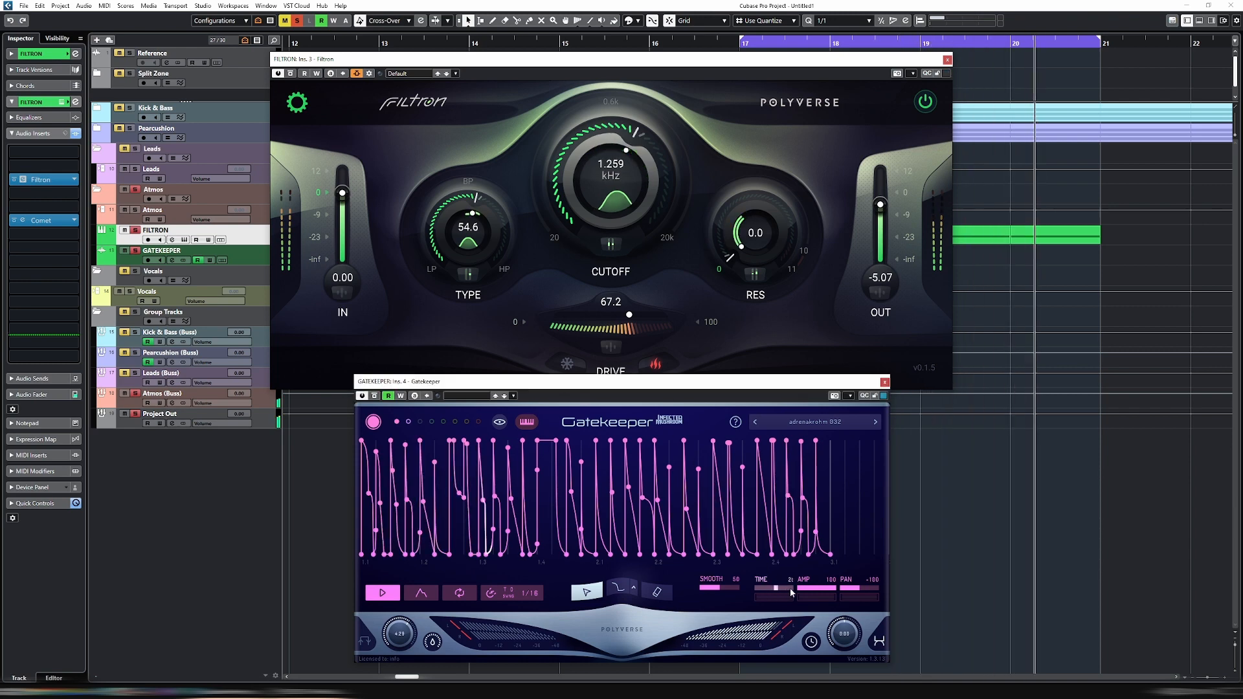
click(409, 421)
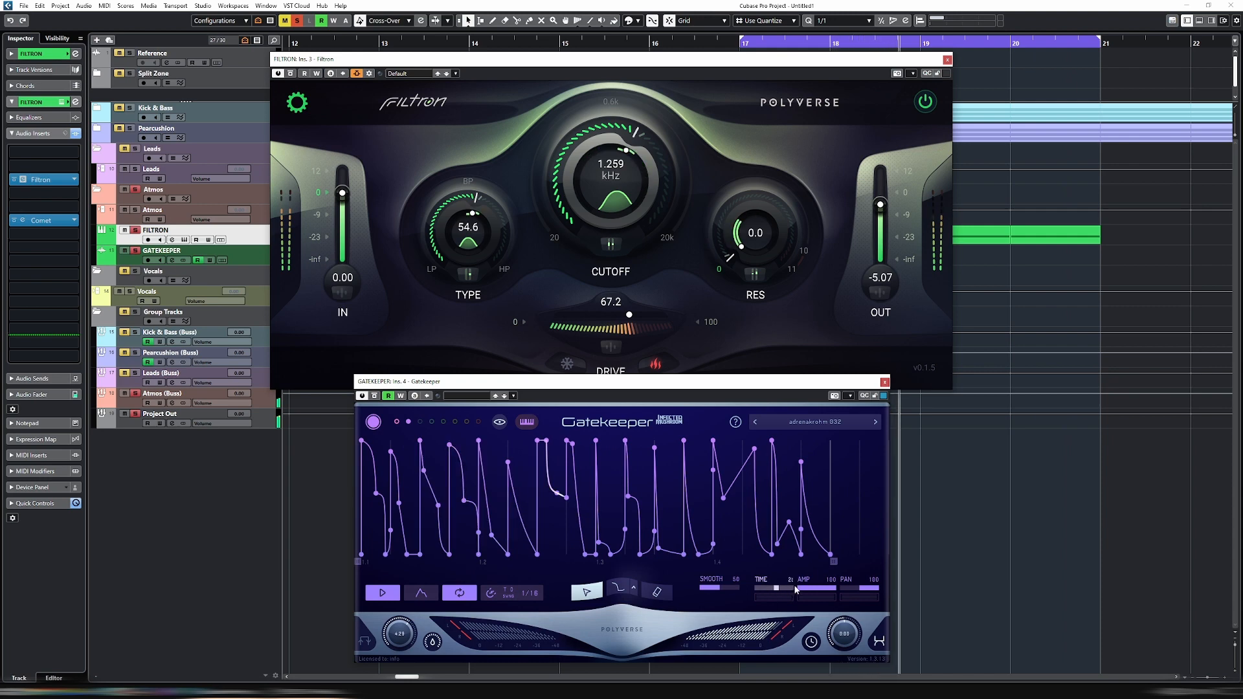
Lower the output level to -Inf and raise the output's CV 1 modulation to about 89
click(879, 294)
drag(787, 251, 786, 224)
drag(880, 205, 868, 349)
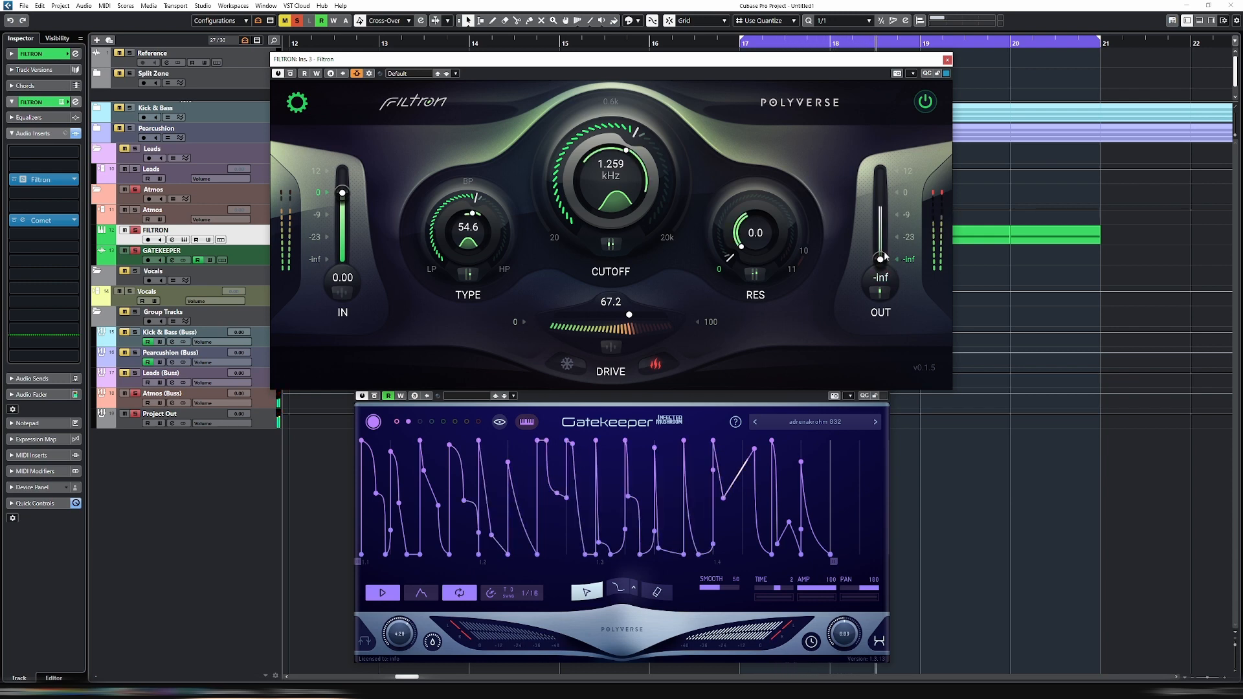
click(879, 293)
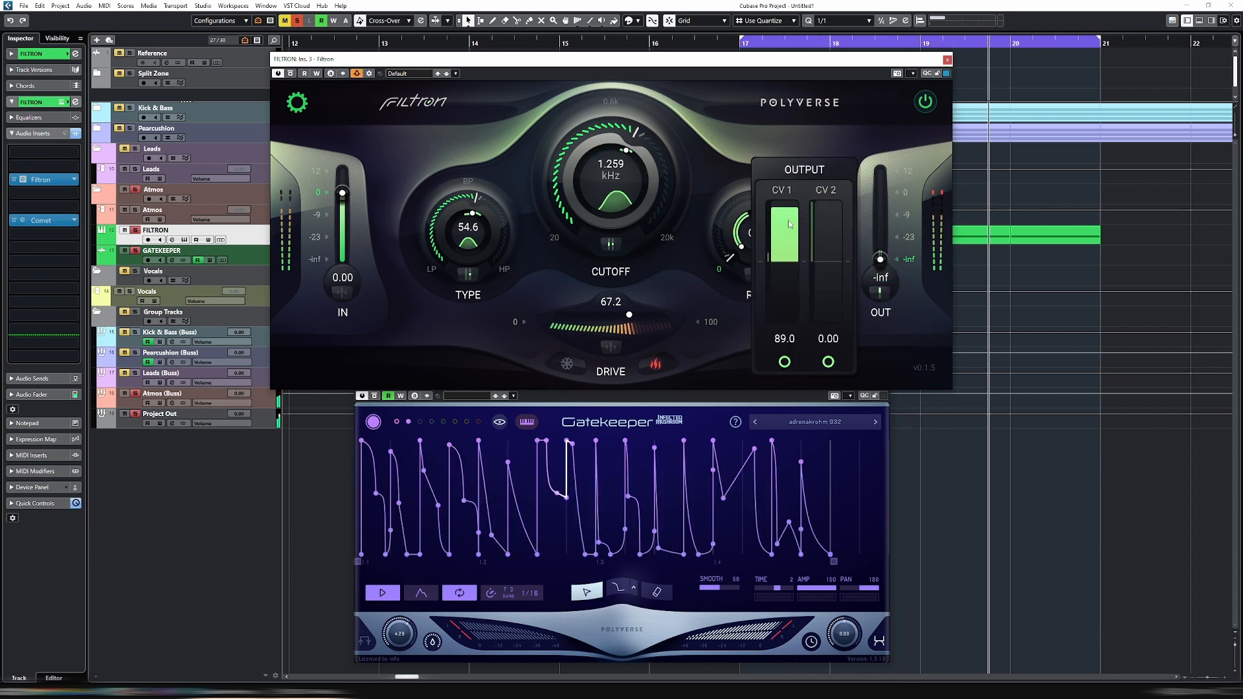
drag(790, 224, 790, 230)
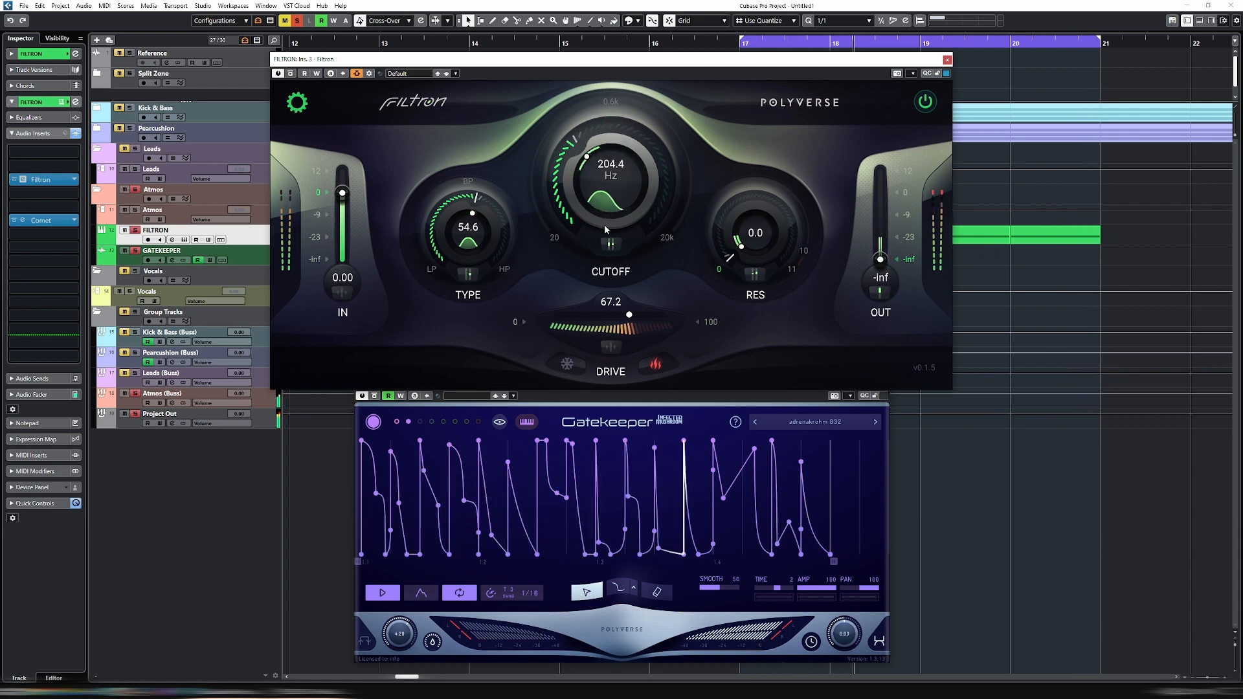
Reset the cutoff's CV 1 modulation to 0.00 and raise the cutoff to 860.3 Hz
click(616, 246)
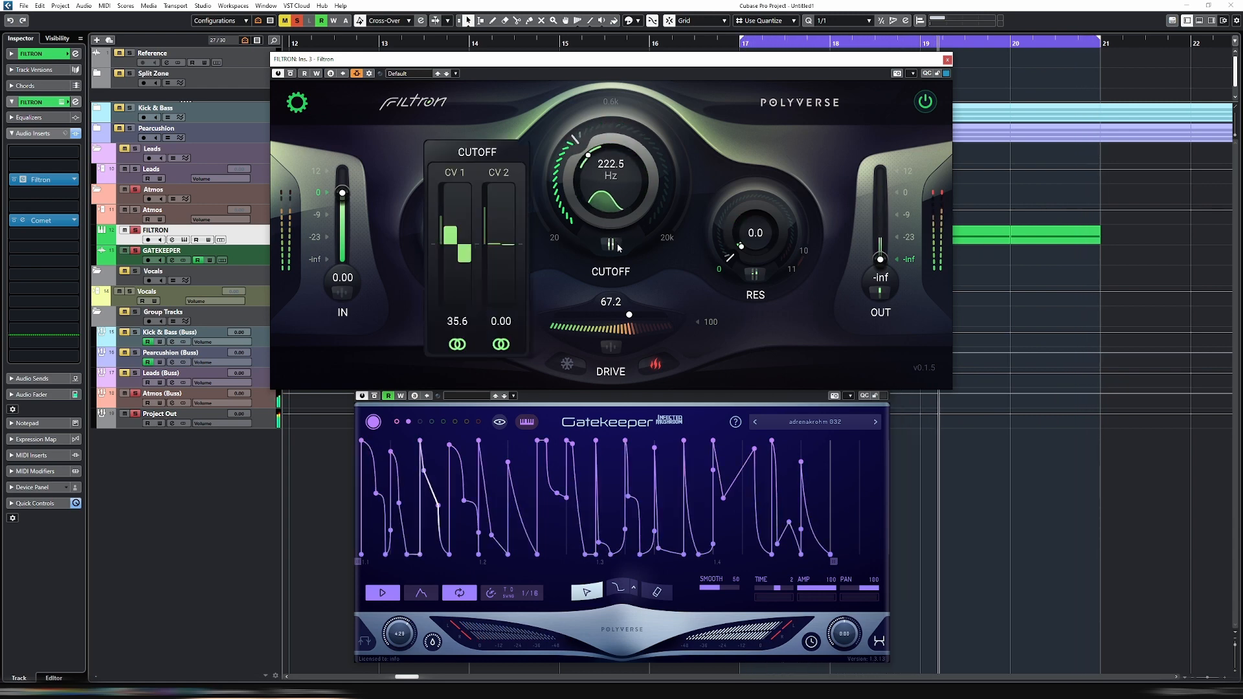
double_click(466, 213)
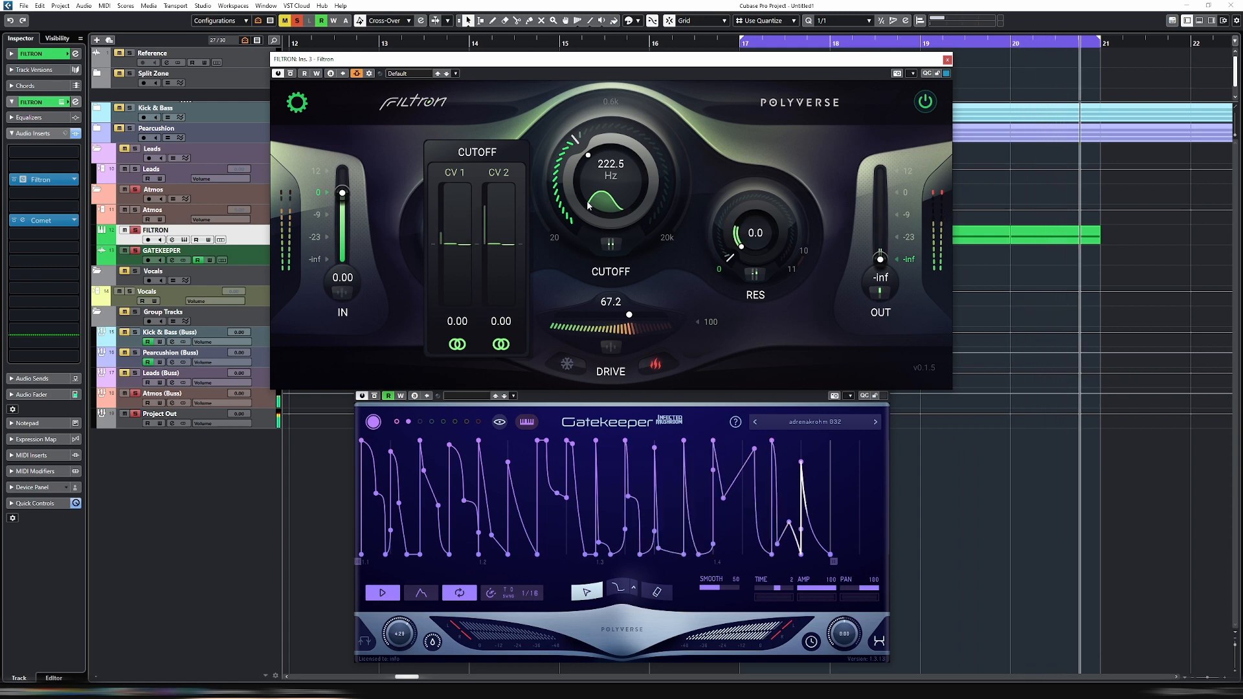
drag(611, 192, 611, 176)
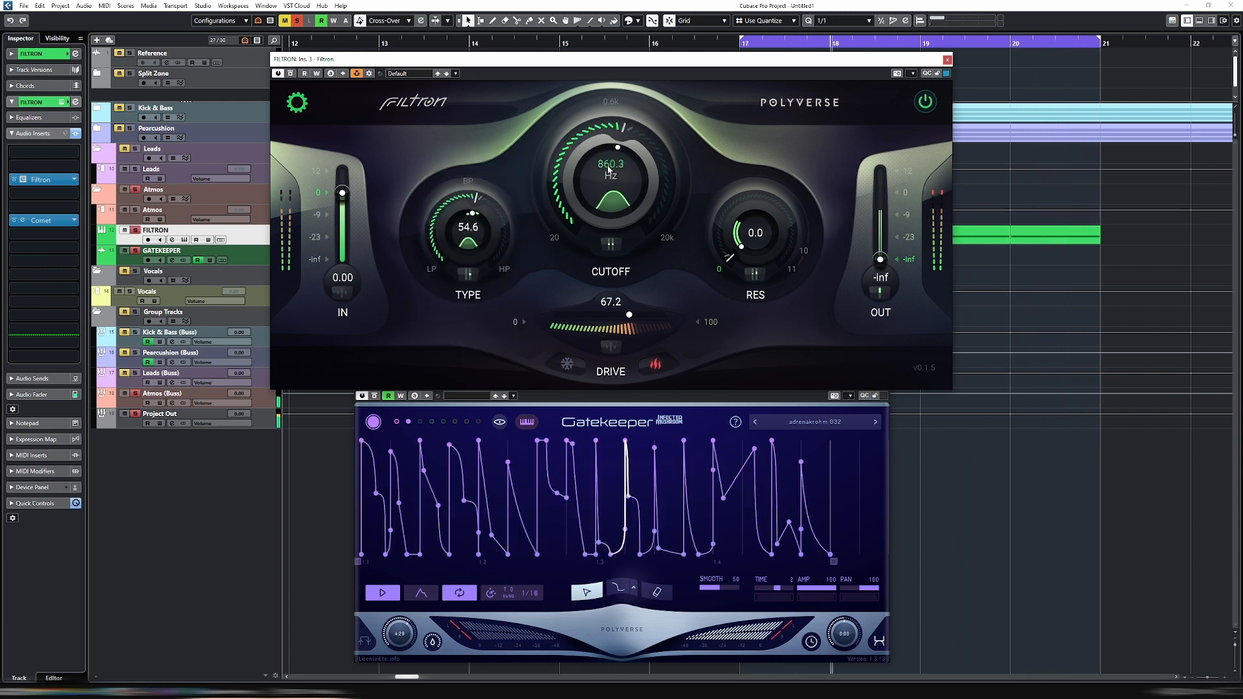
Set the filter to type 41.9 with a 437.5 Hz cutoff and resonance 1.2
drag(469, 251, 473, 214)
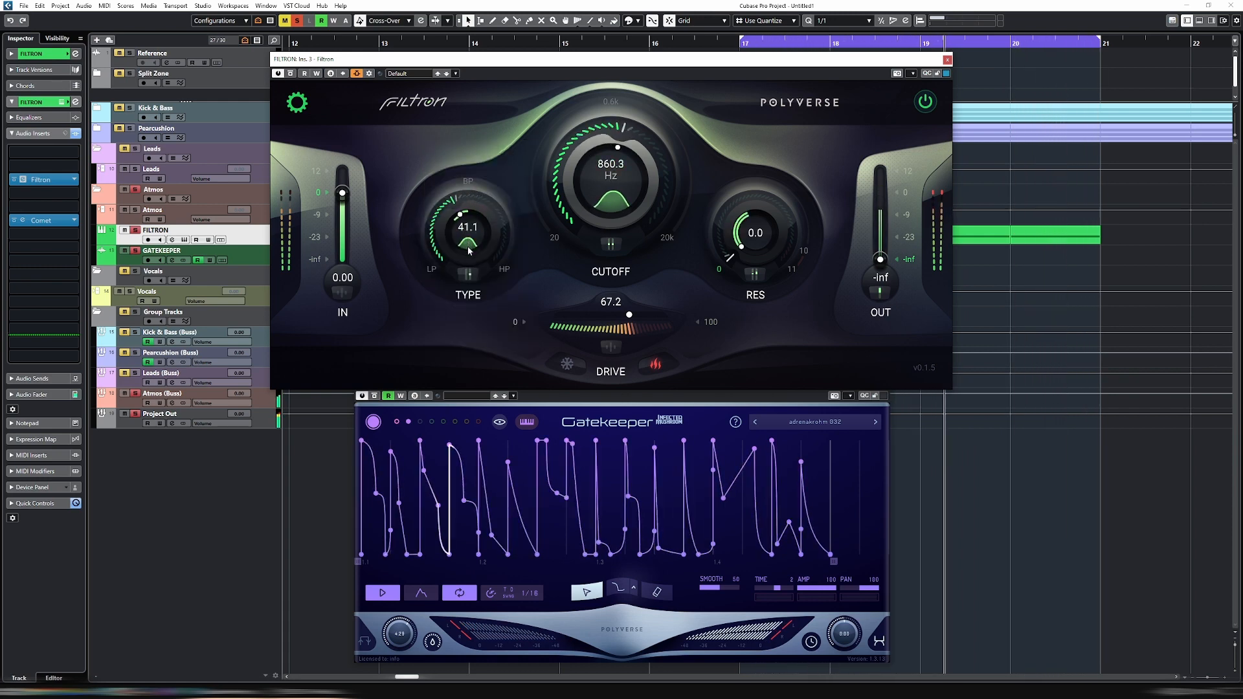
drag(626, 202, 615, 226)
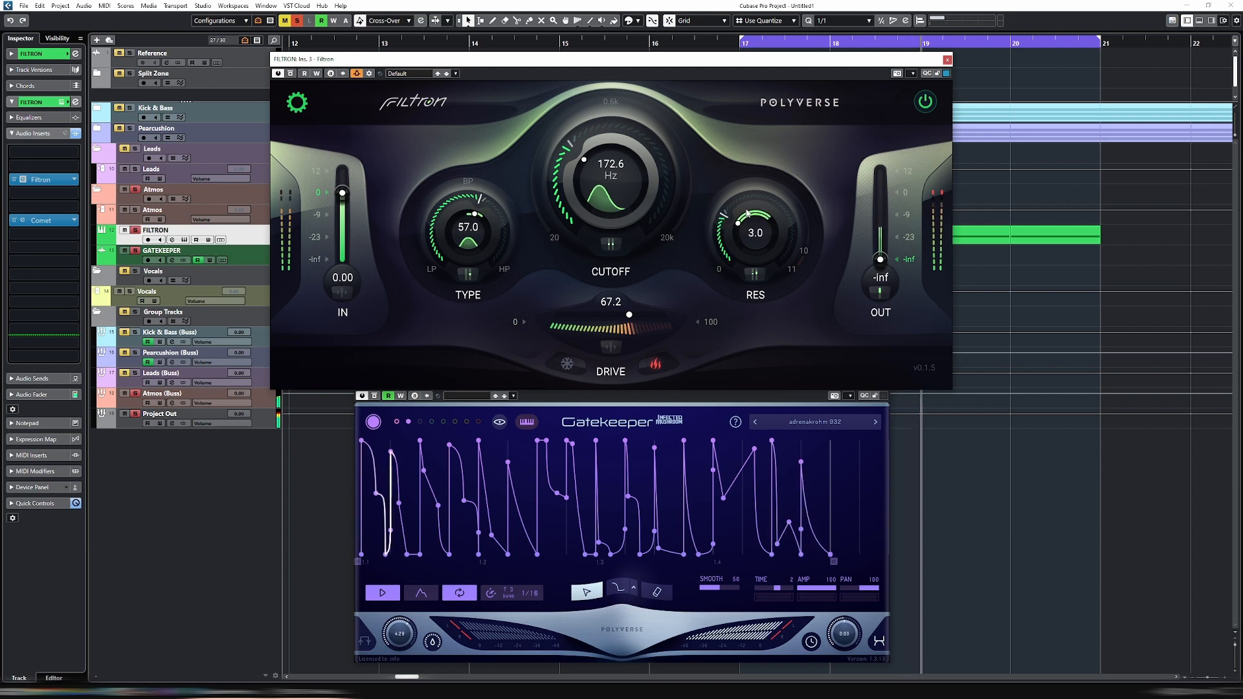
mouse_move(816, 259)
drag(844, 255, 894, 276)
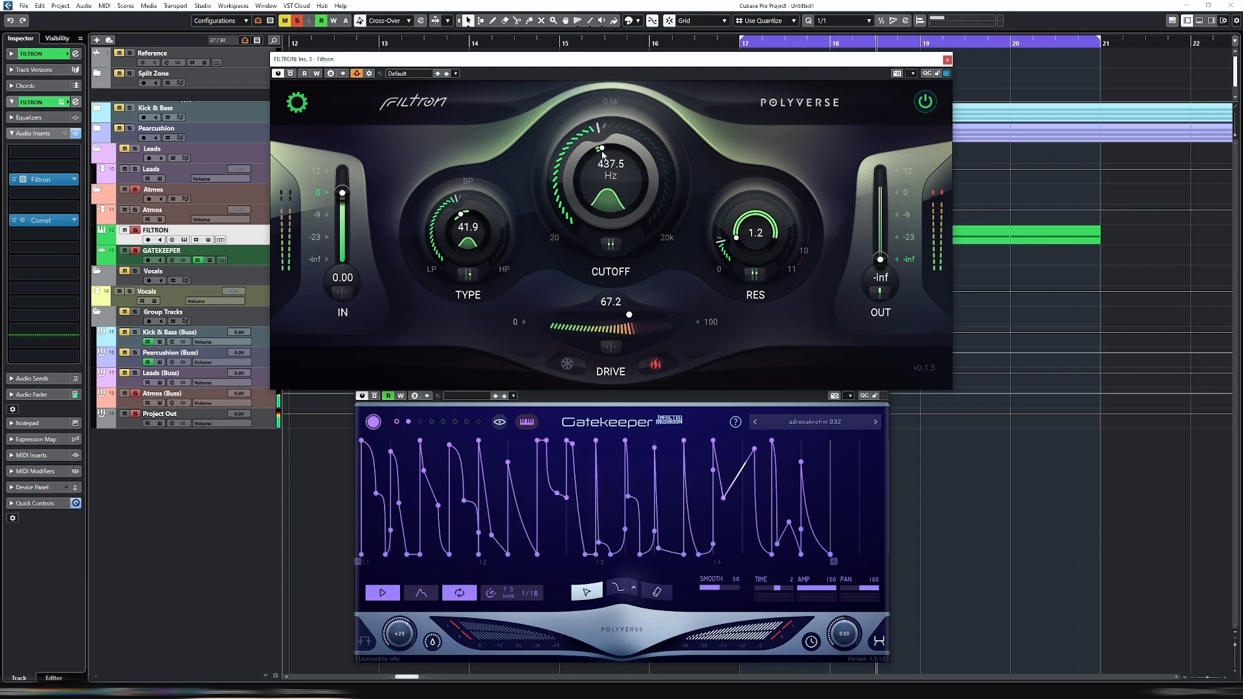
Raise the cutoff to 496.6 Hz and set its stereo CV 2 modulation to 5.33 left and -5.33 right
click(611, 245)
drag(495, 227, 502, 272)
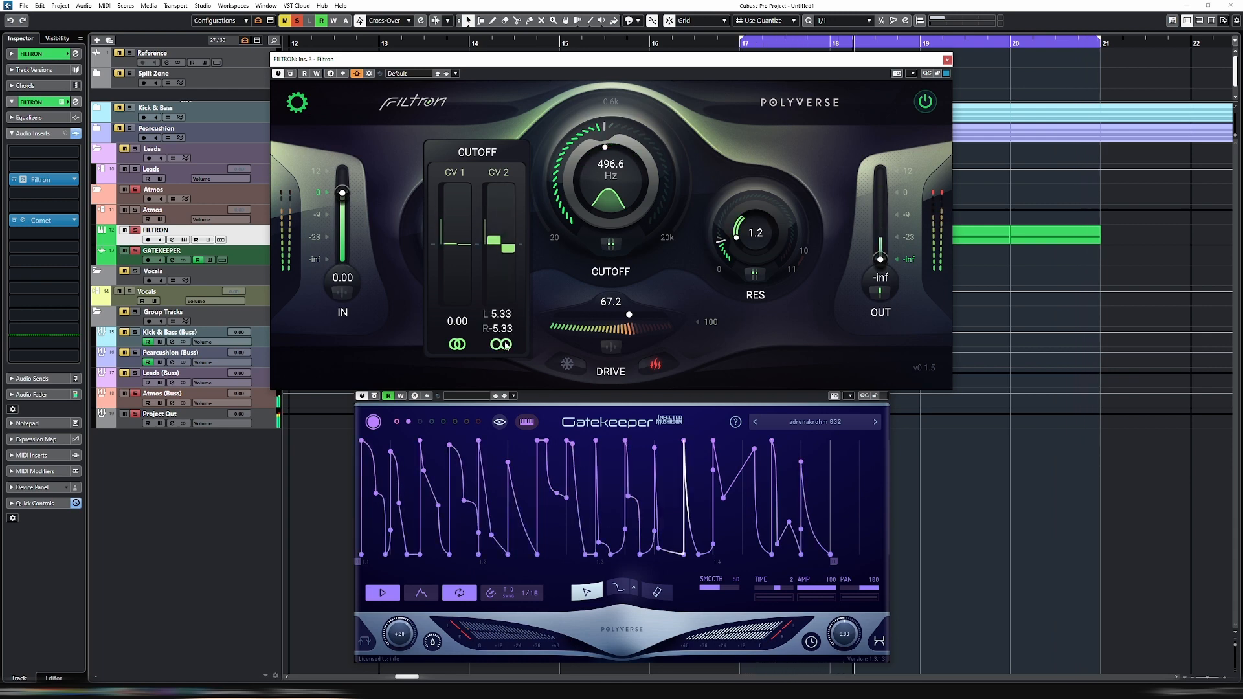
click(541, 288)
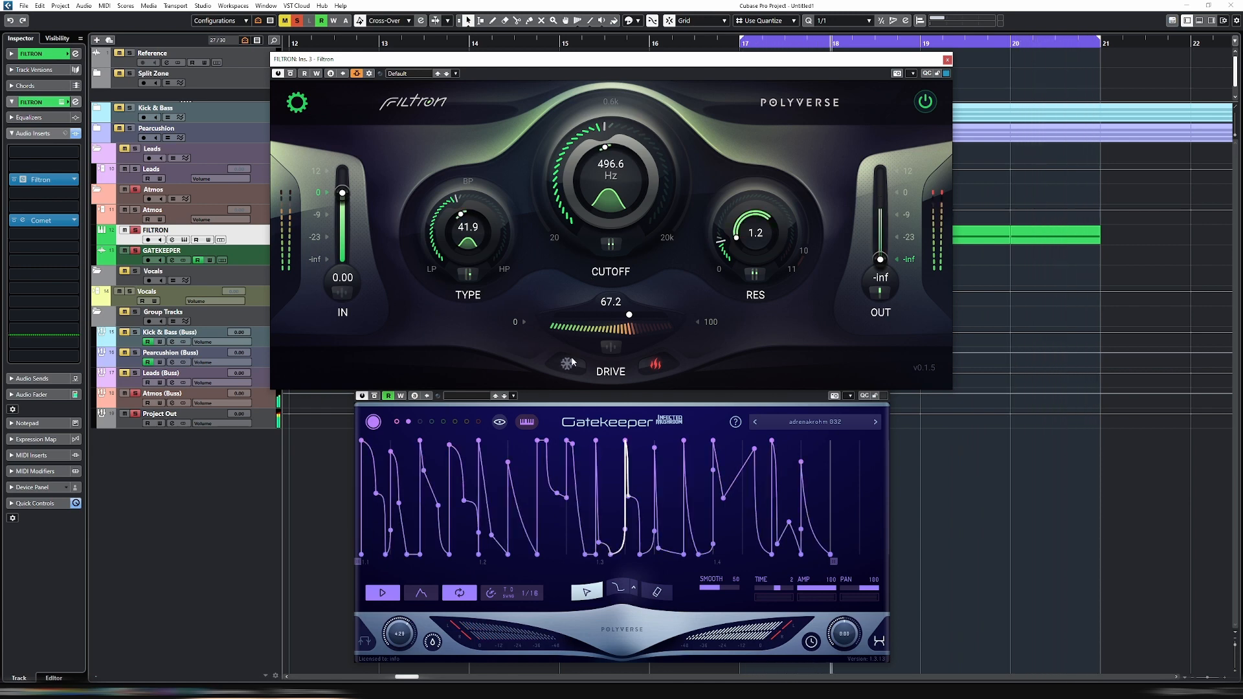
Save the Gatekeeper settings as preset adrenakrohm 032, overwriting the existing preset of that name
click(806, 422)
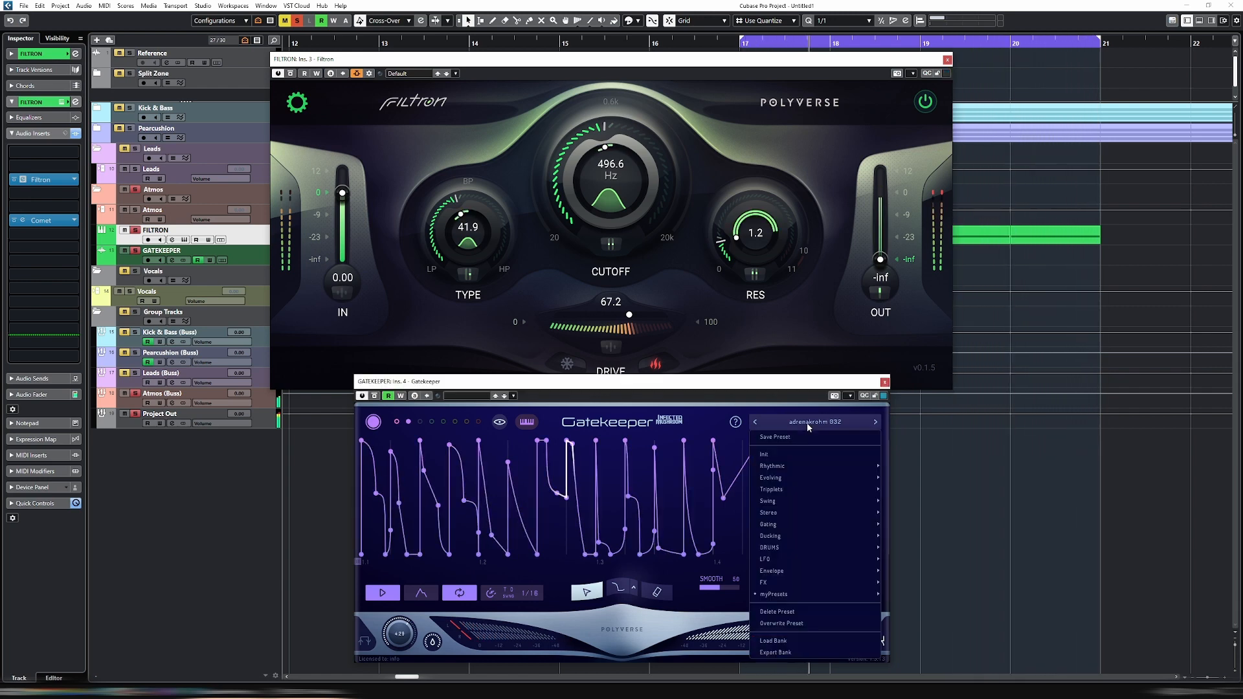
click(804, 439)
text(ad)
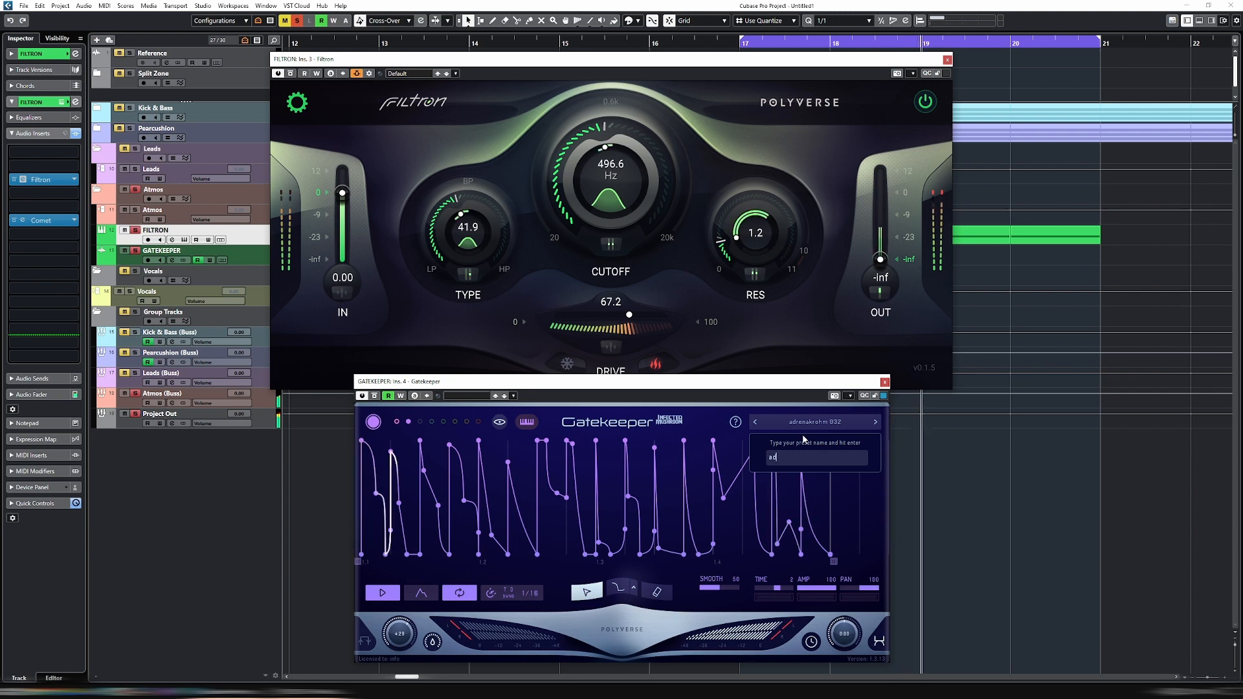
text(renakro)
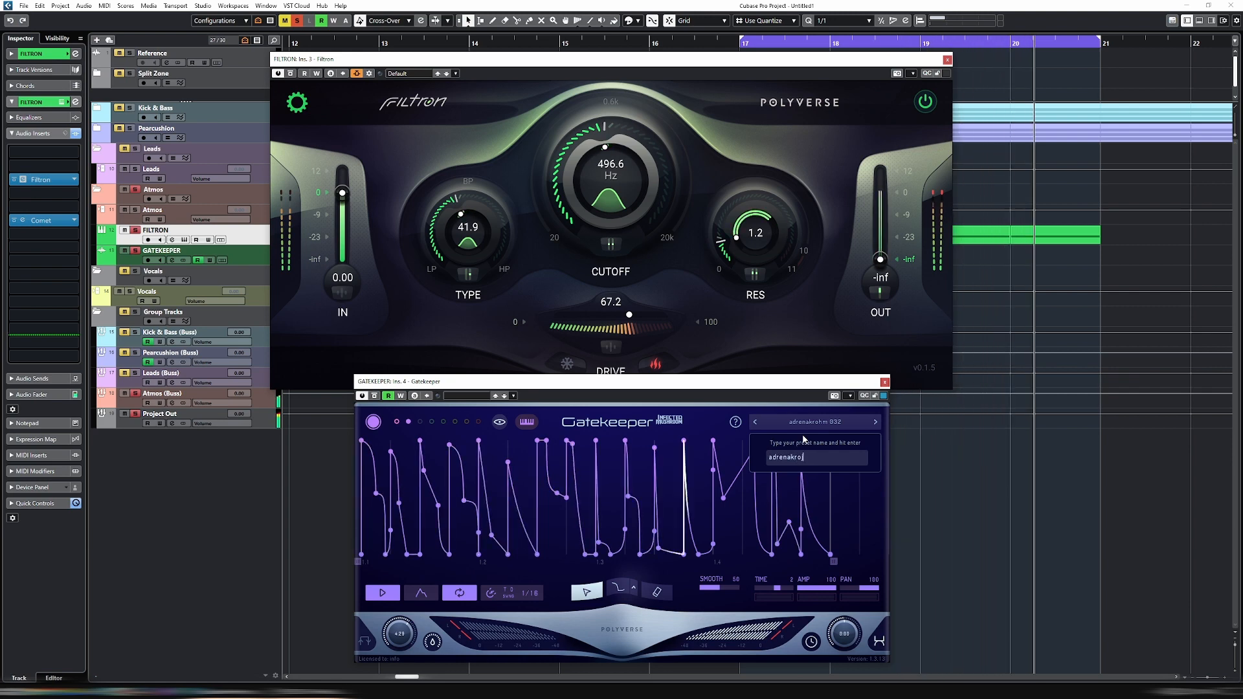
text(hm)
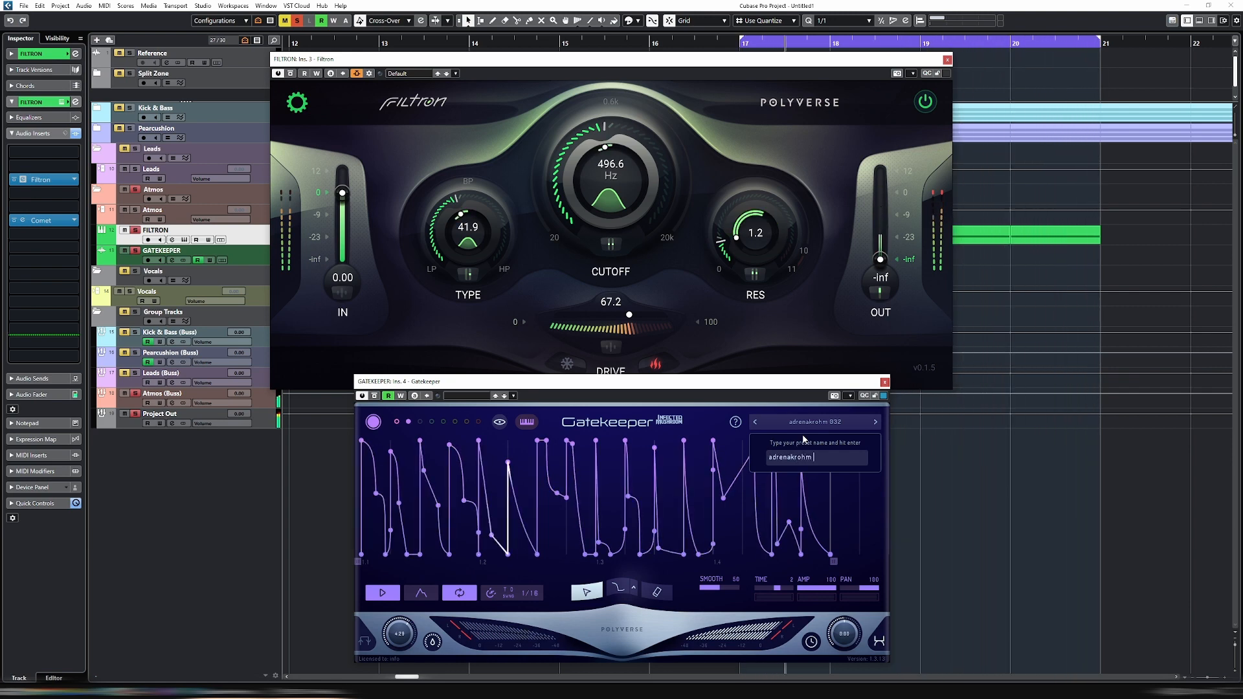
text( 032)
key(Return)
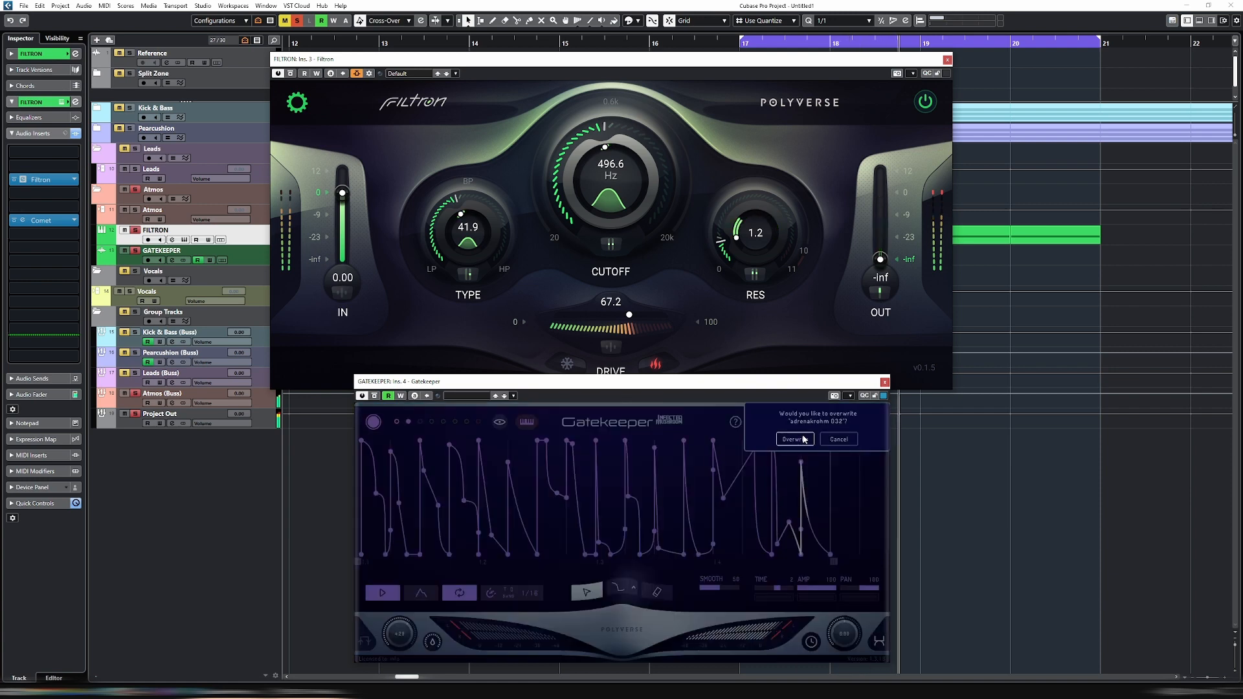
click(794, 439)
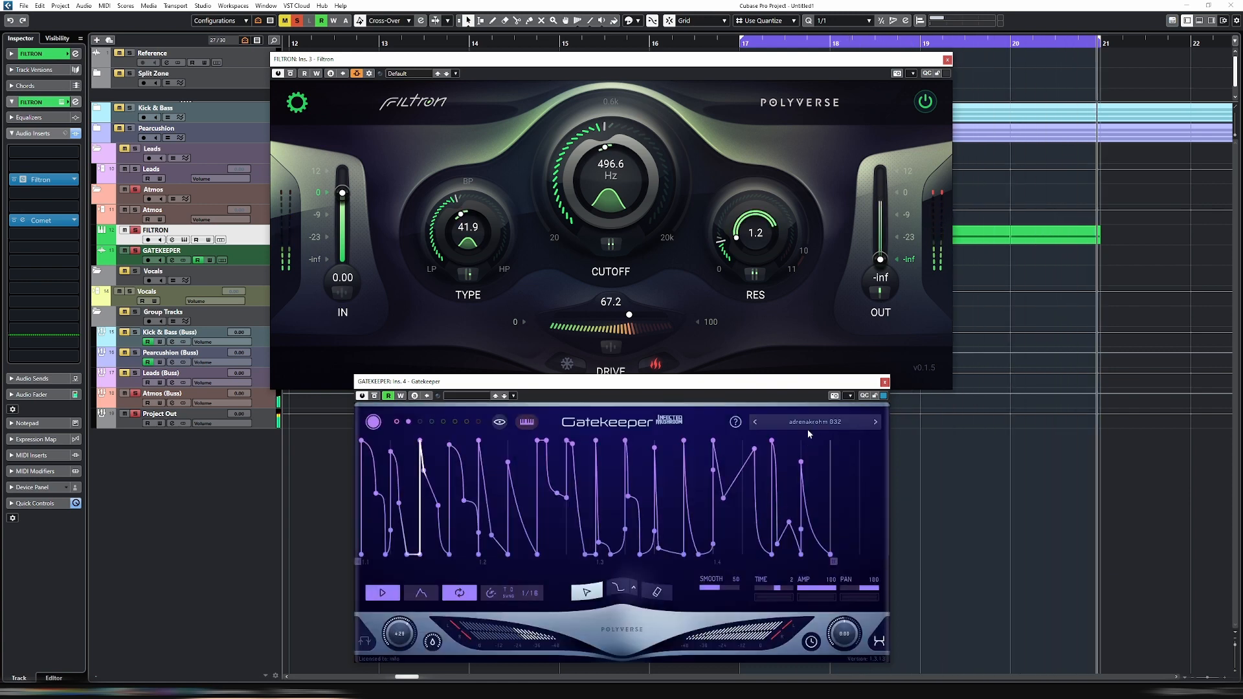
Load the Gatekeeper preset adrenakrohm 033, lower Filtron's resonance to 0.0 and reset the resonance's CV 2 modulation
click(876, 423)
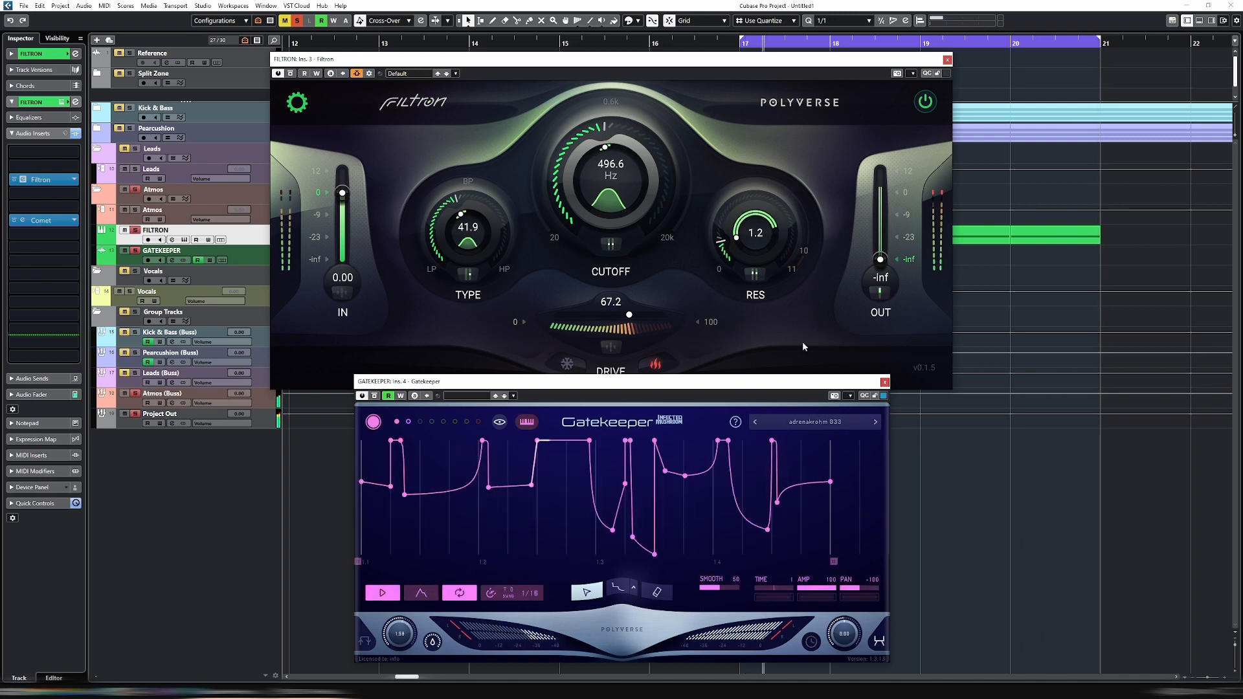
drag(799, 257, 761, 249)
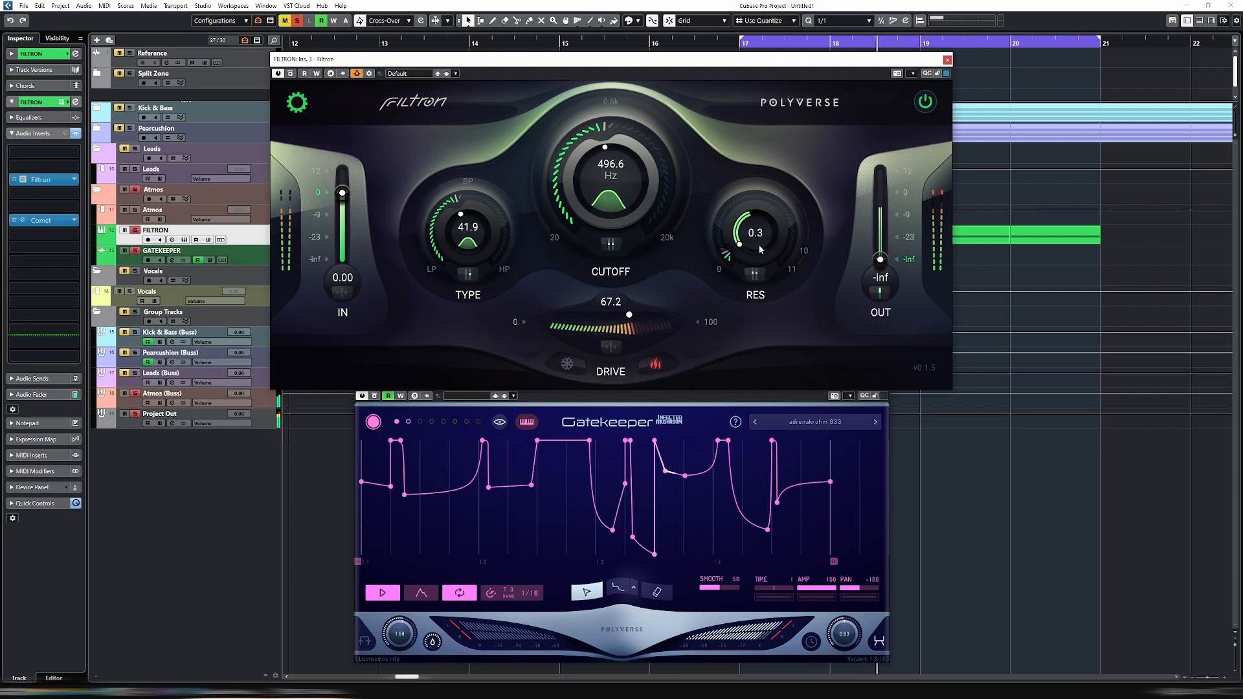
click(756, 274)
double_click(884, 282)
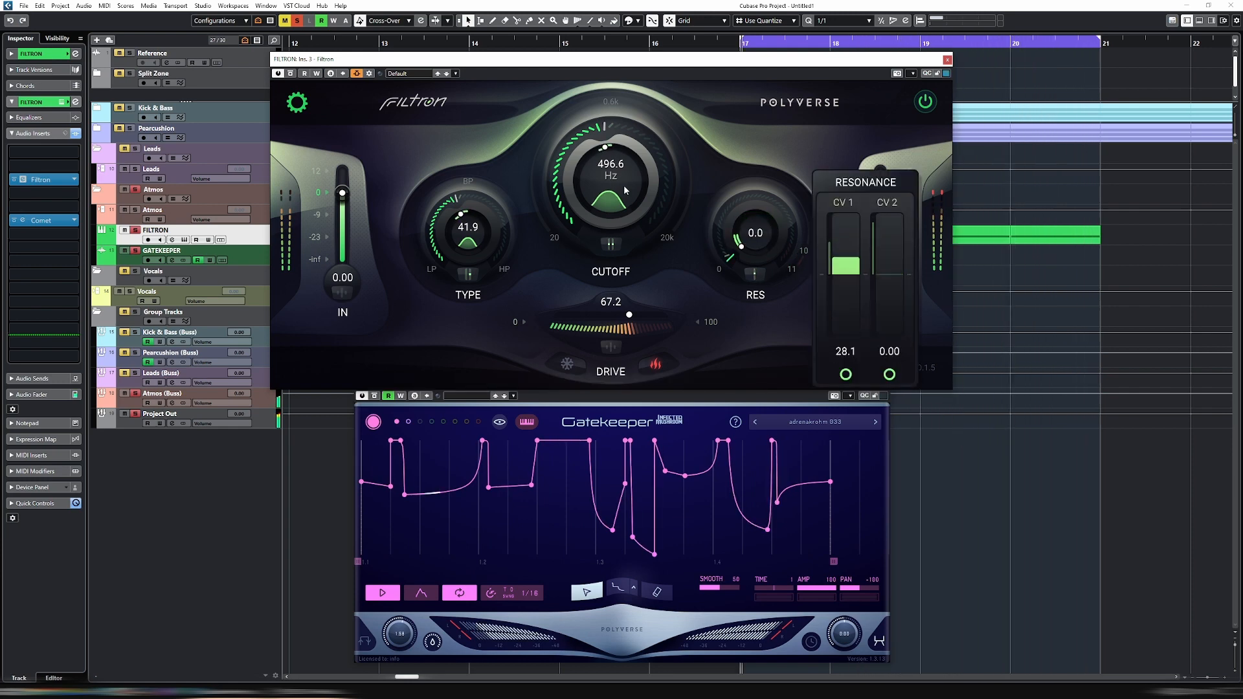
Raise the filter type to 58.6 and lower the cutoff to 84.16 Hz
drag(624, 184, 623, 162)
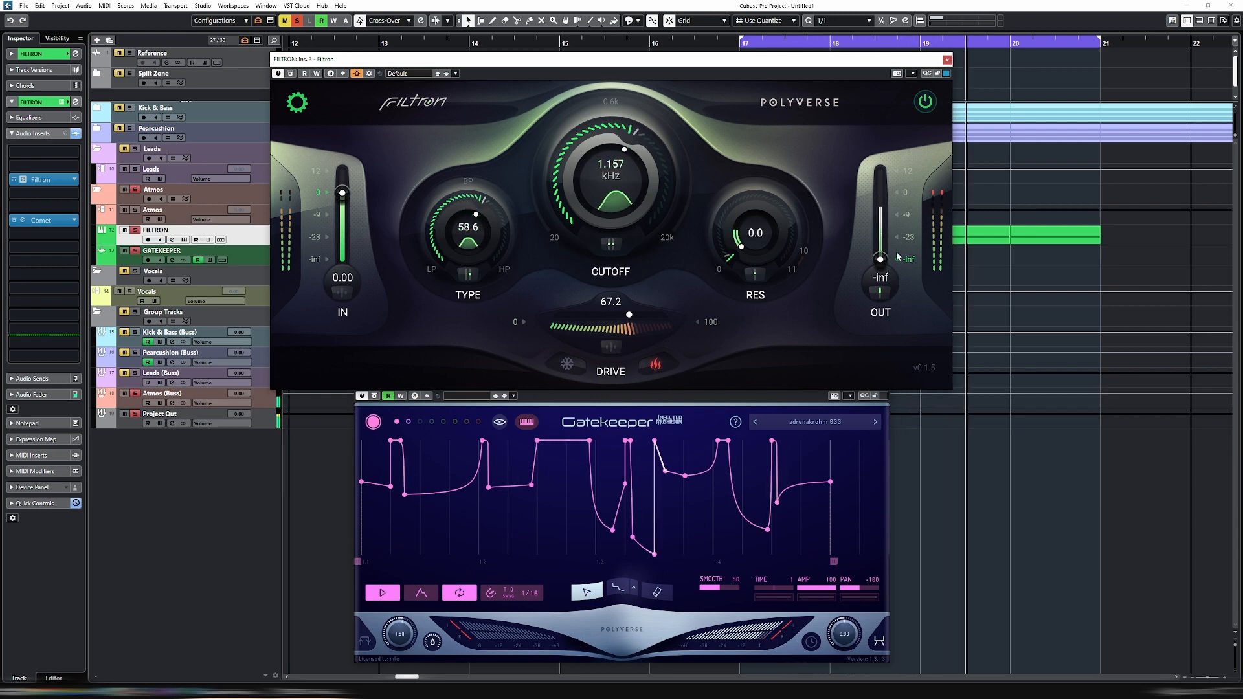
drag(618, 202, 615, 268)
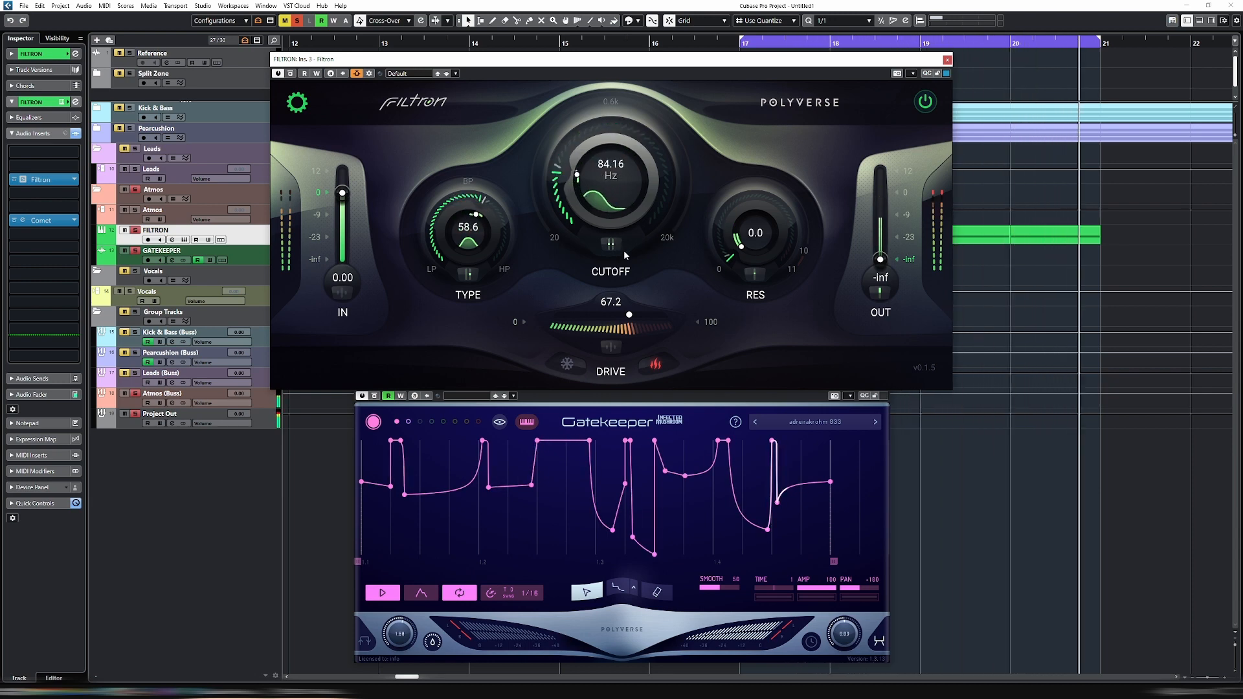
Switch both cutoff modulations to mono, setting CV 1 to 54.3 and resetting CV 2
click(610, 244)
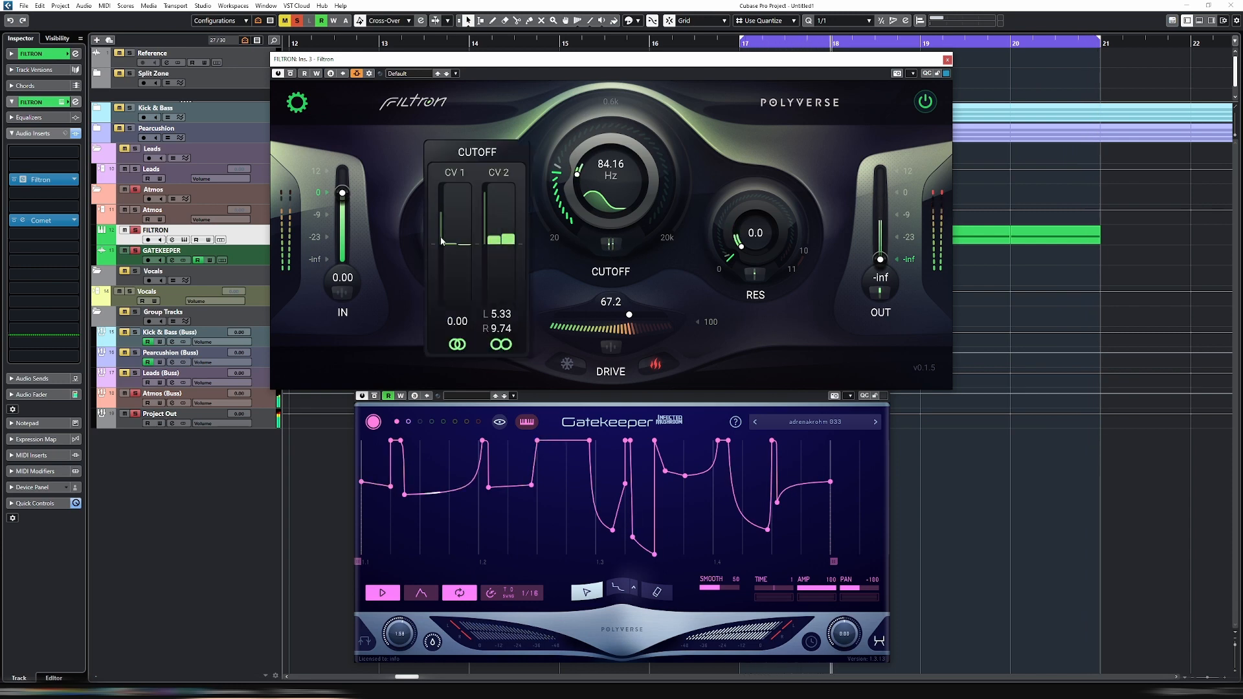
click(468, 348)
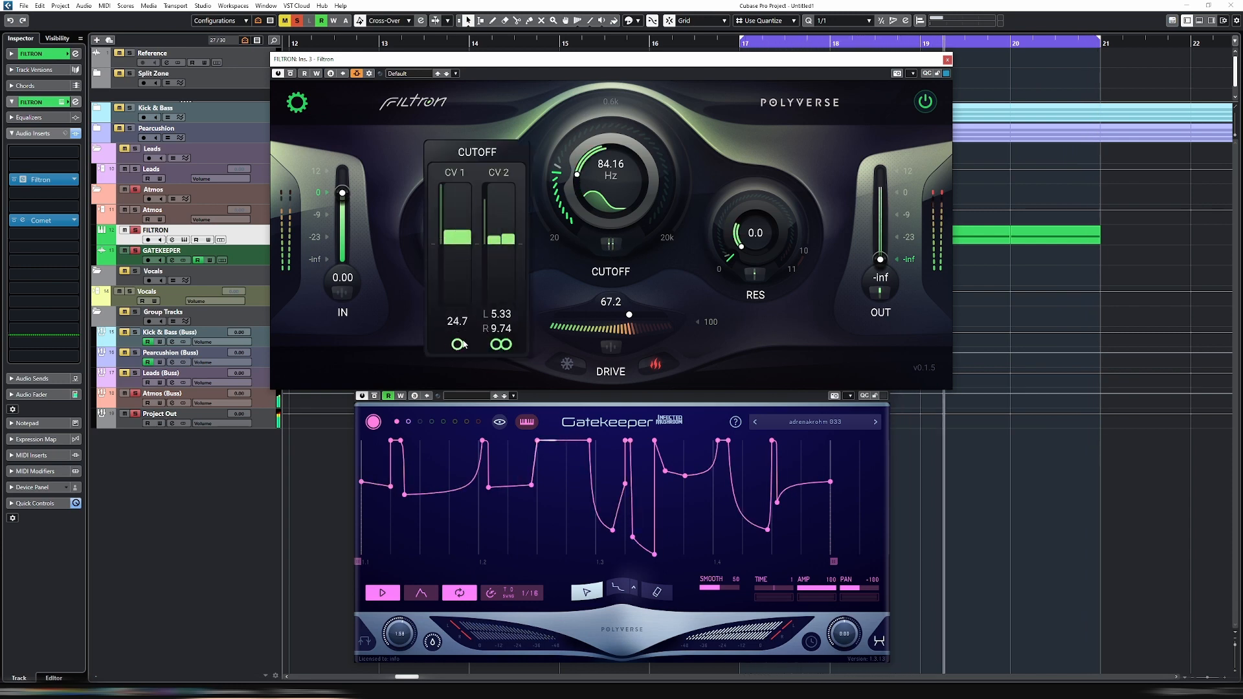
drag(507, 240, 506, 274)
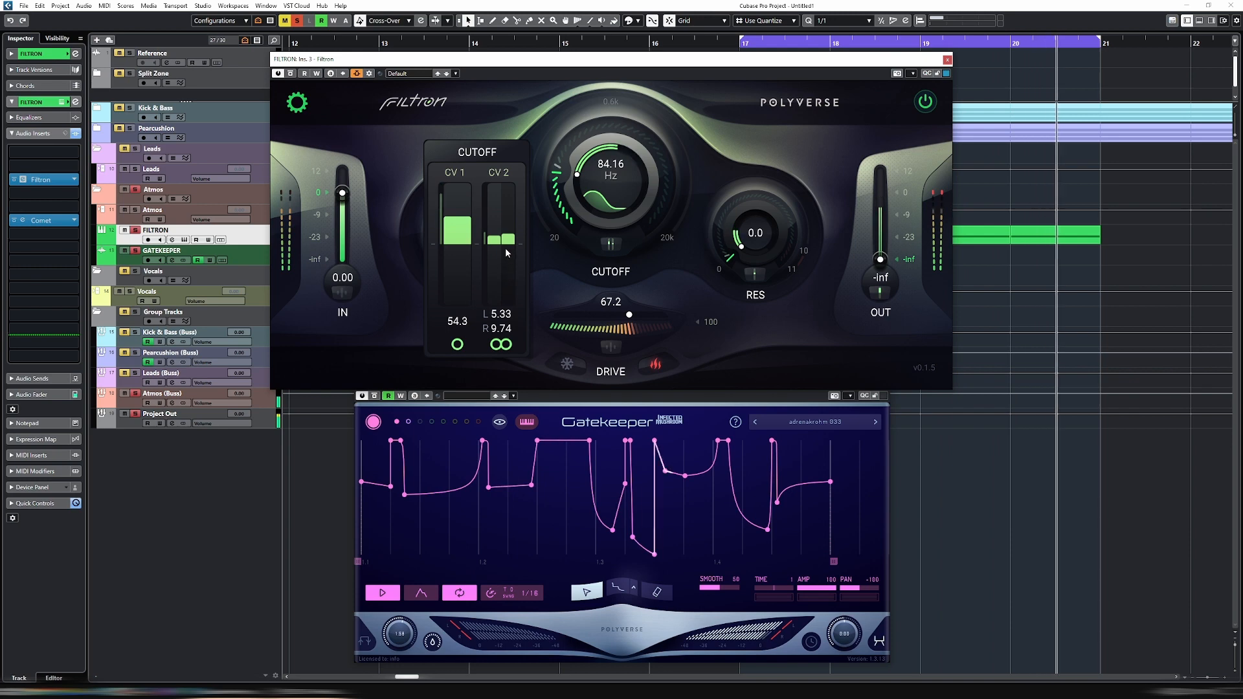
click(502, 345)
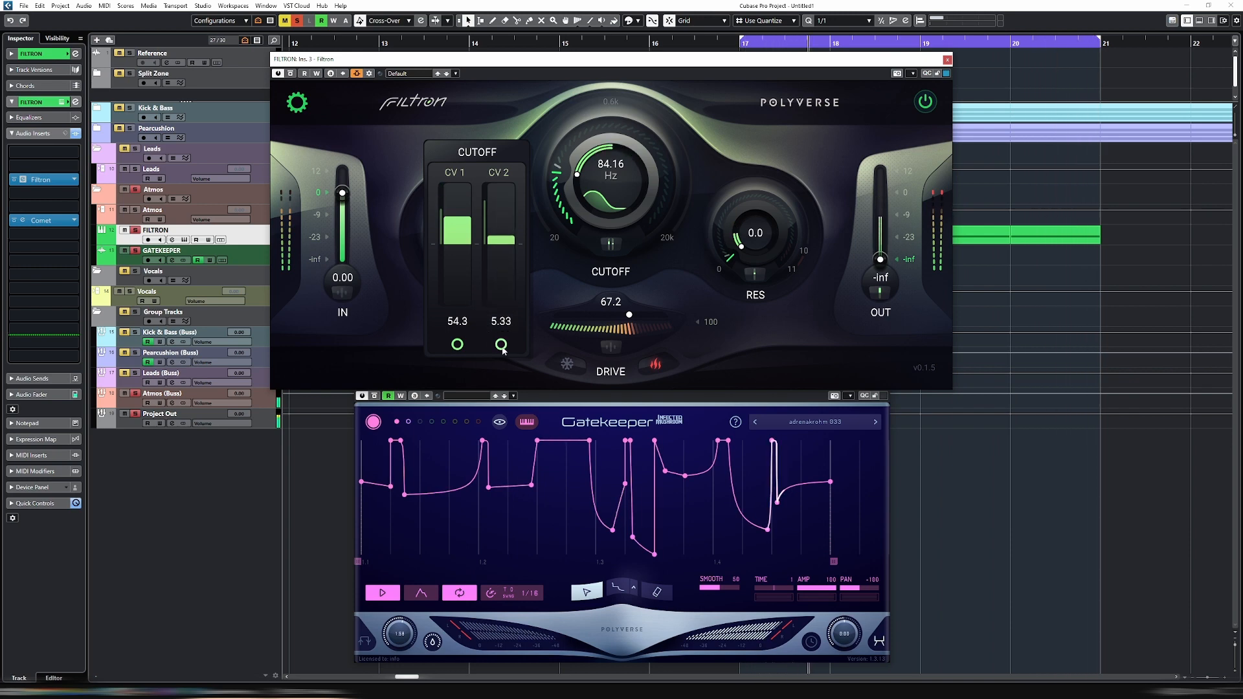
double_click(497, 246)
click(627, 281)
Set the filter to a 33.21 Hz cutoff and type 25.2, with resonance at 5.1
drag(612, 228, 620, 336)
drag(471, 239, 472, 278)
drag(756, 235, 768, 189)
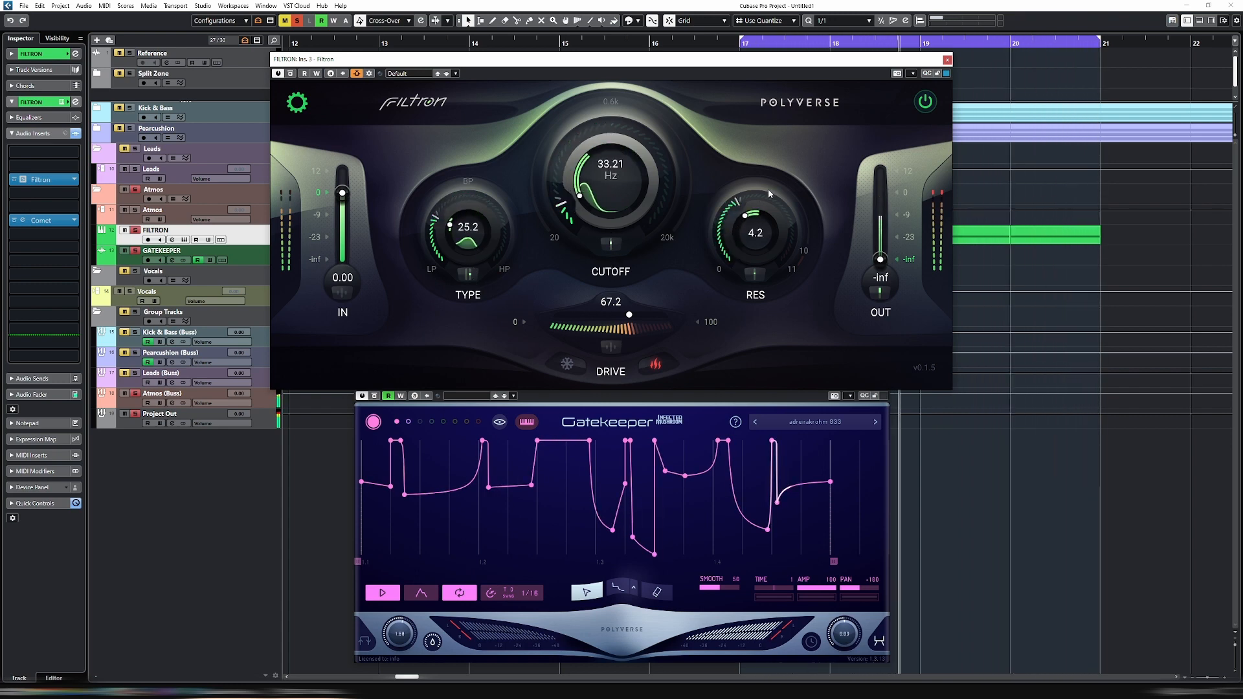
Load the Gatekeeper preset adrenakrohm 034 and lower Filtron's resonance to 1.1
click(763, 406)
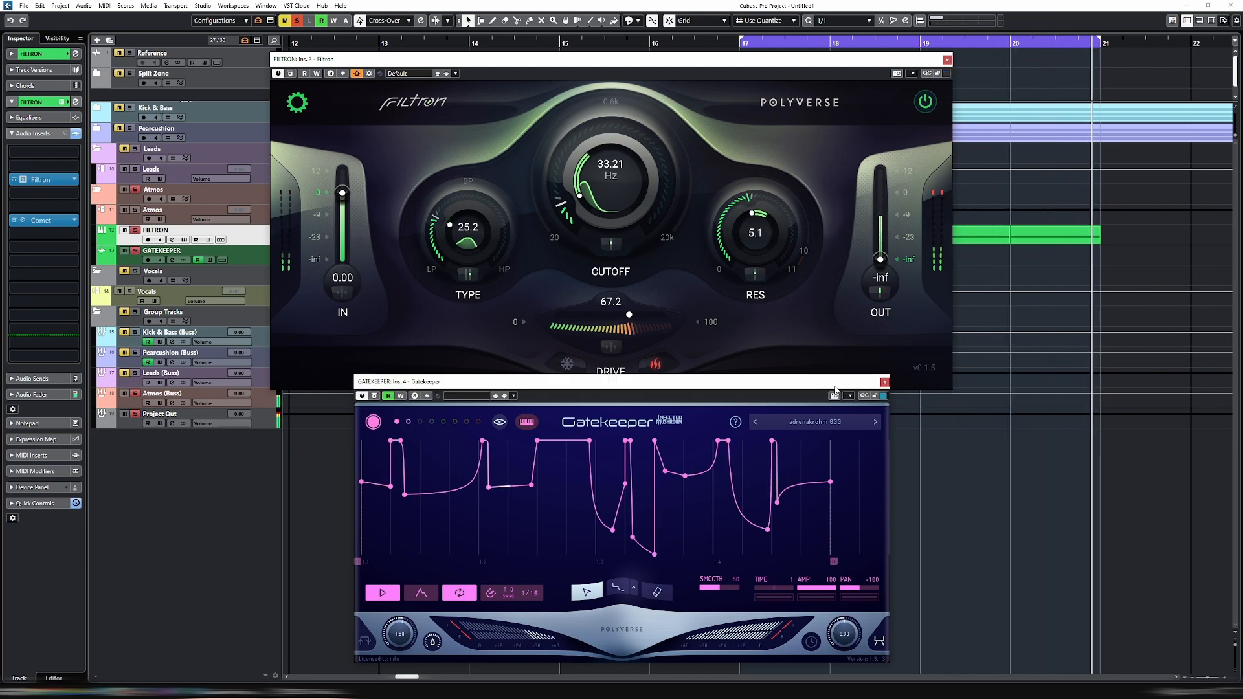
click(875, 422)
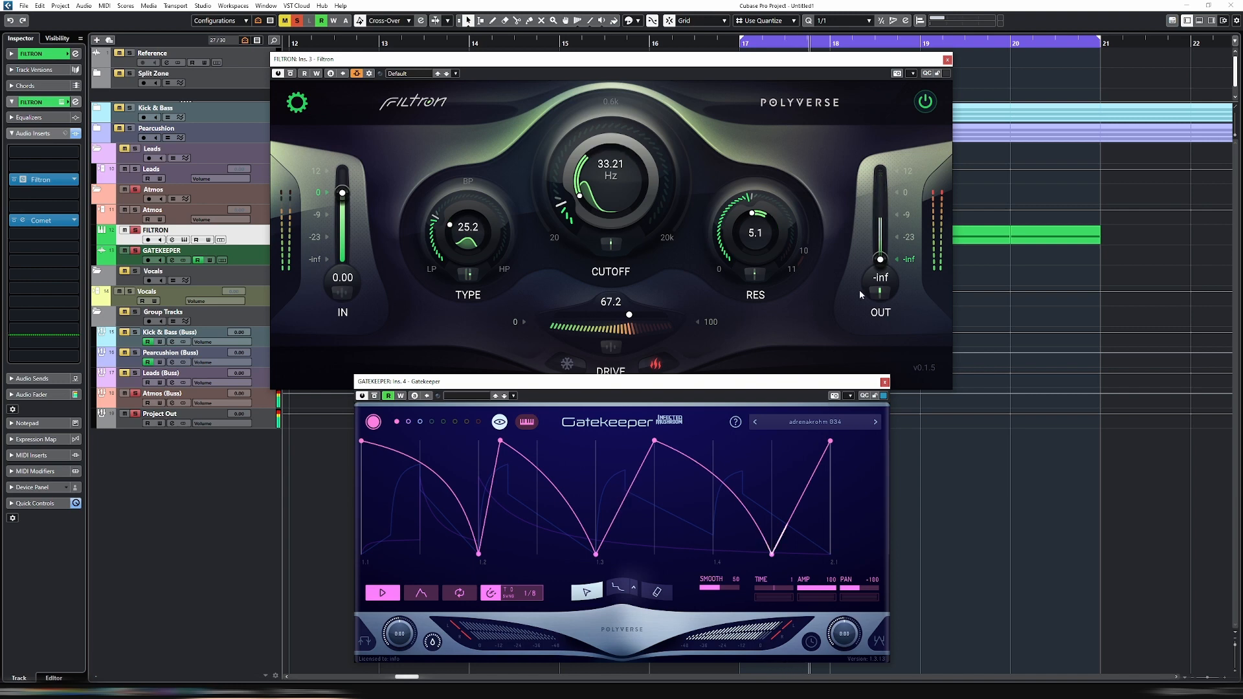
click(753, 260)
drag(753, 267, 754, 292)
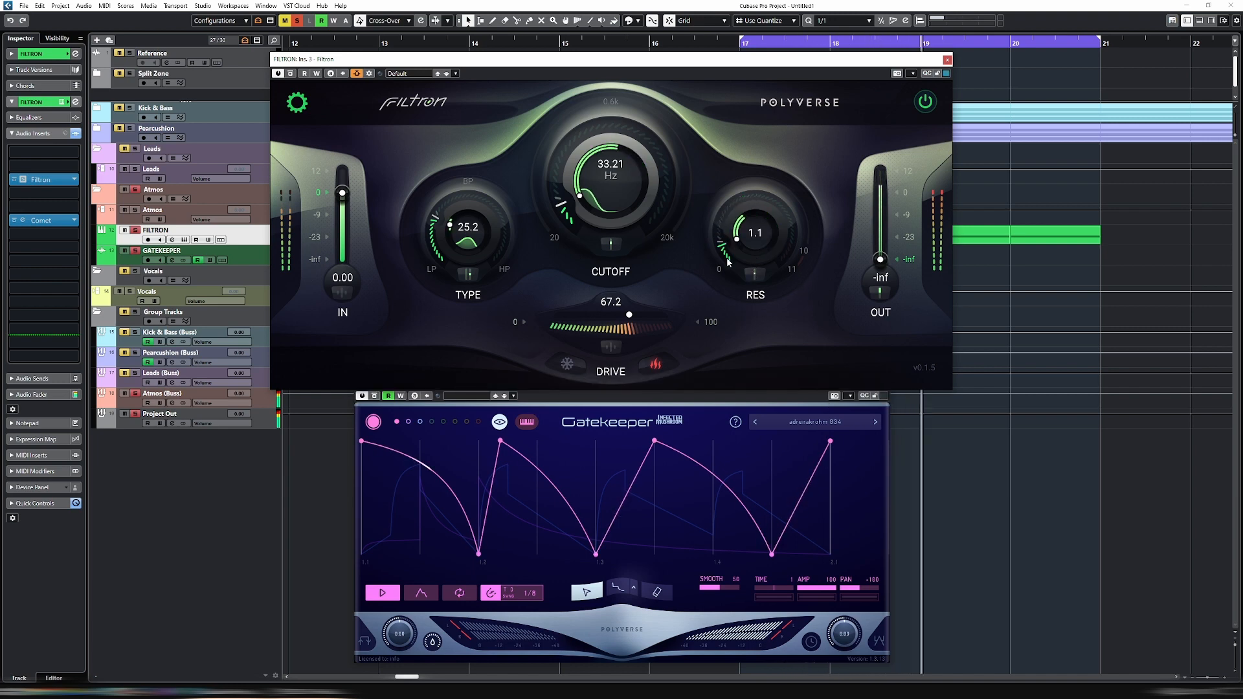
Set Filtron's filter type to 53.8 and its cutoff to 31.84 Hz
drag(606, 210, 614, 180)
click(610, 244)
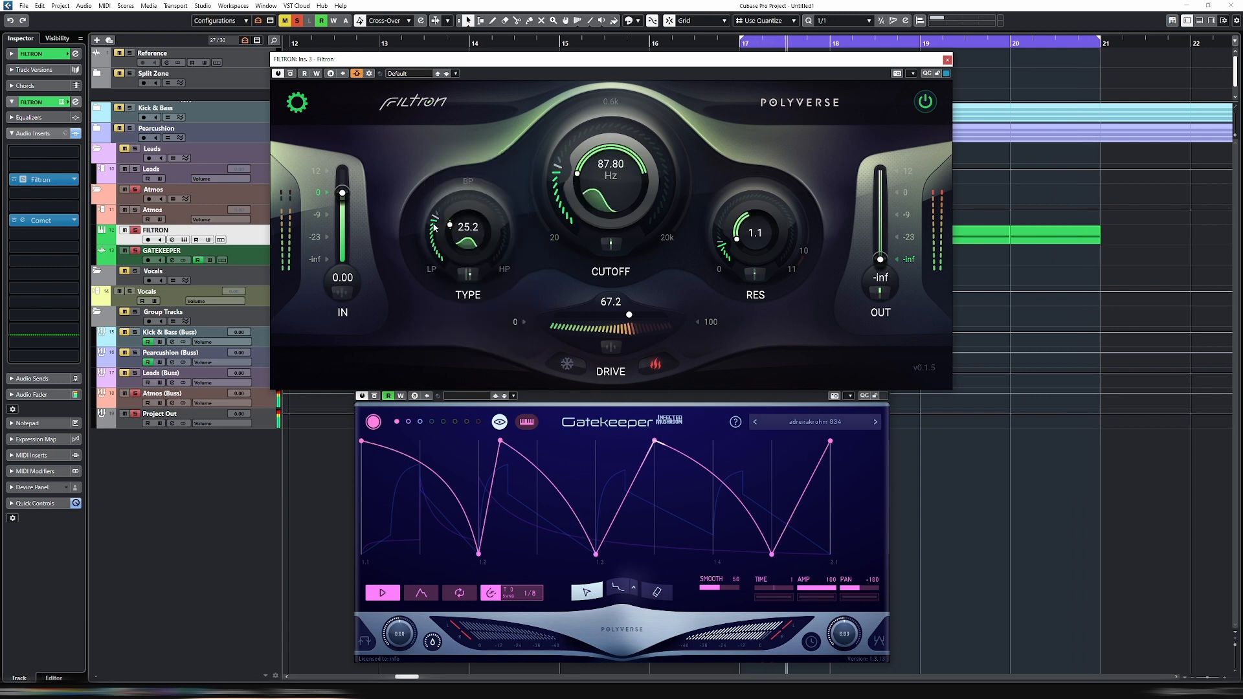
drag(476, 217, 491, 188)
drag(554, 216, 594, 211)
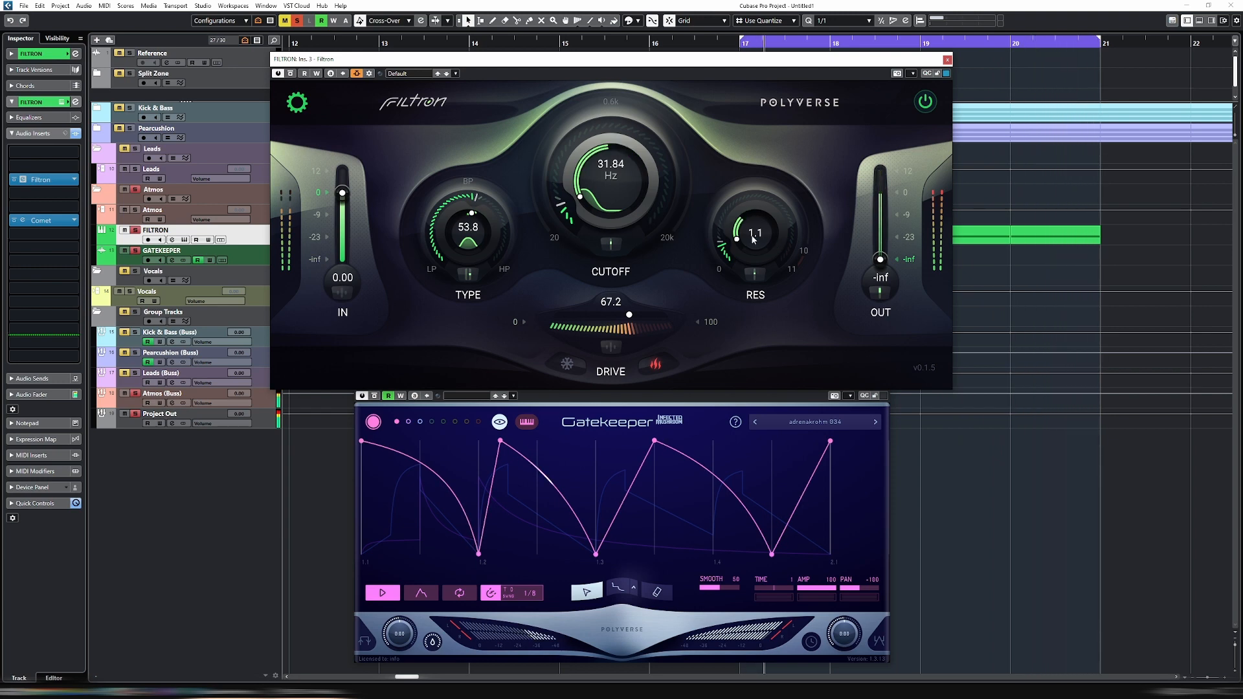
Raise Filtron's resonance to 2.9 and review the output's CV modulation amounts
drag(749, 234, 744, 223)
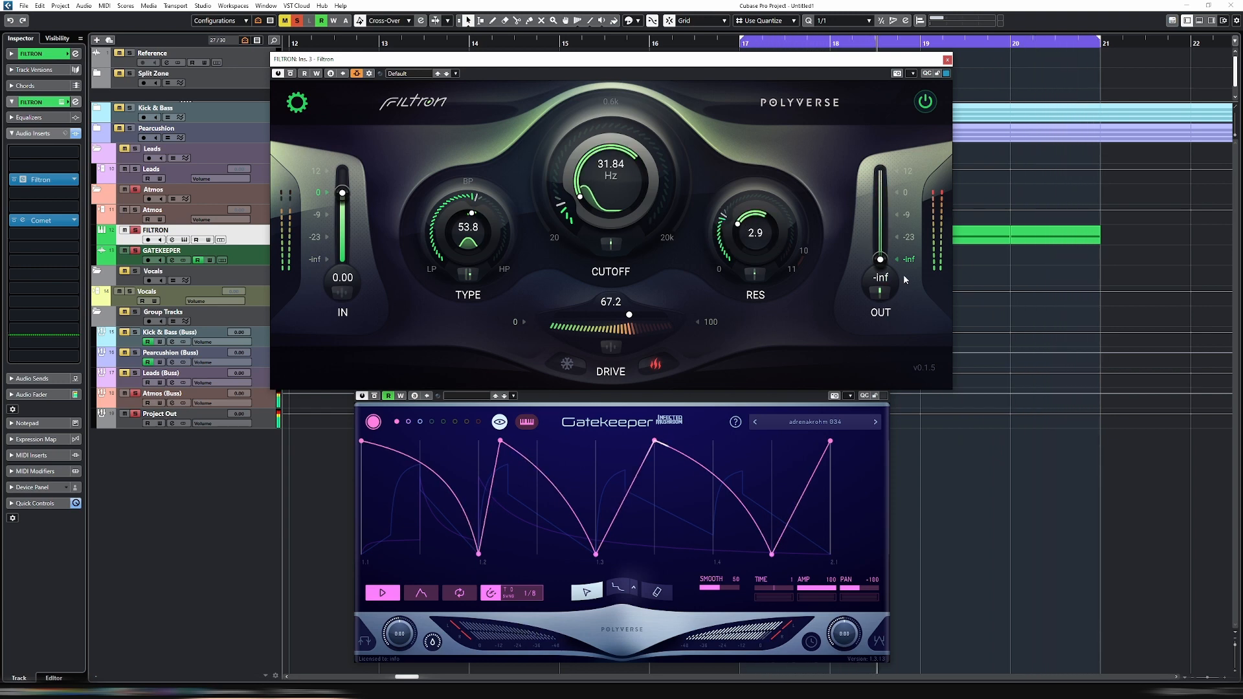
click(881, 294)
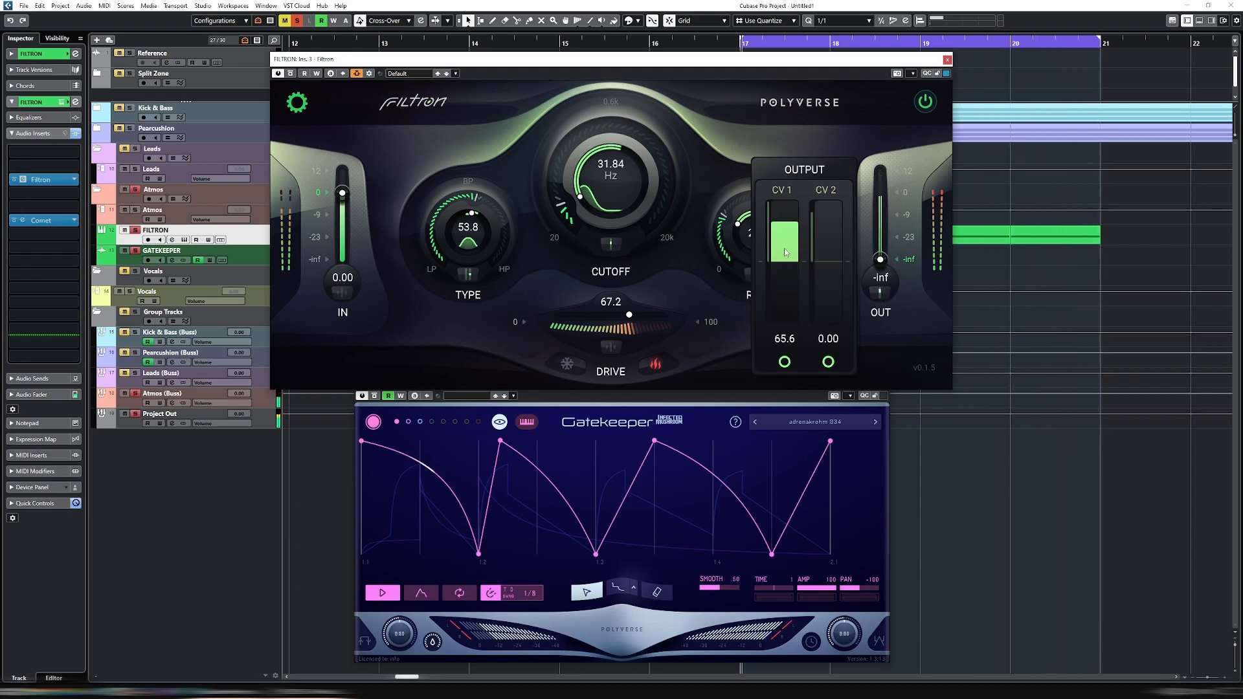
click(906, 191)
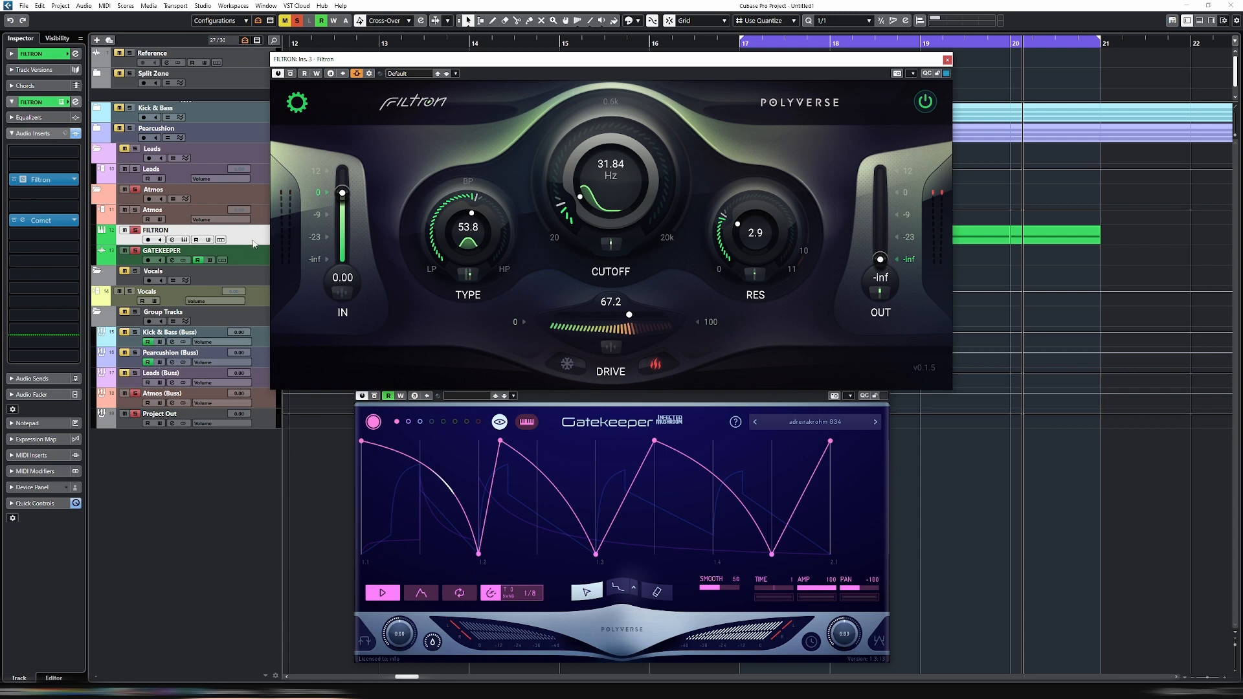
Browse the FILTRON track's automatable parameters from its volume automation lane, close the list without adding any, and collapse the lane
click(101, 242)
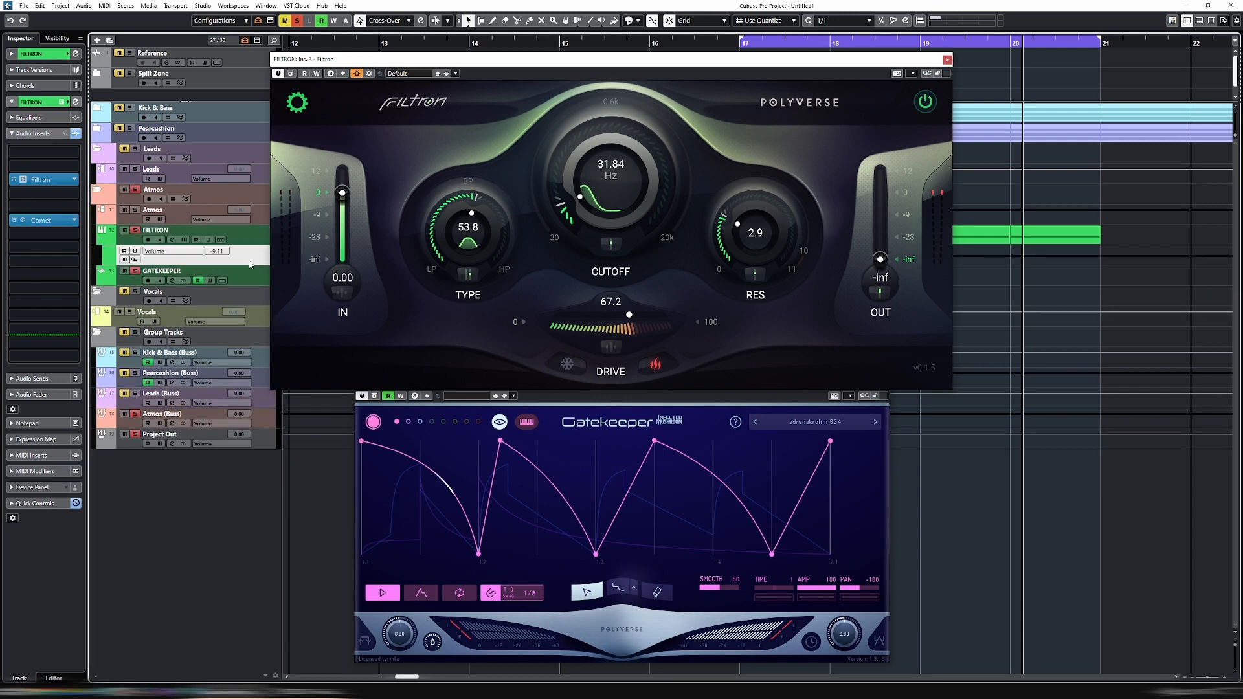
click(185, 257)
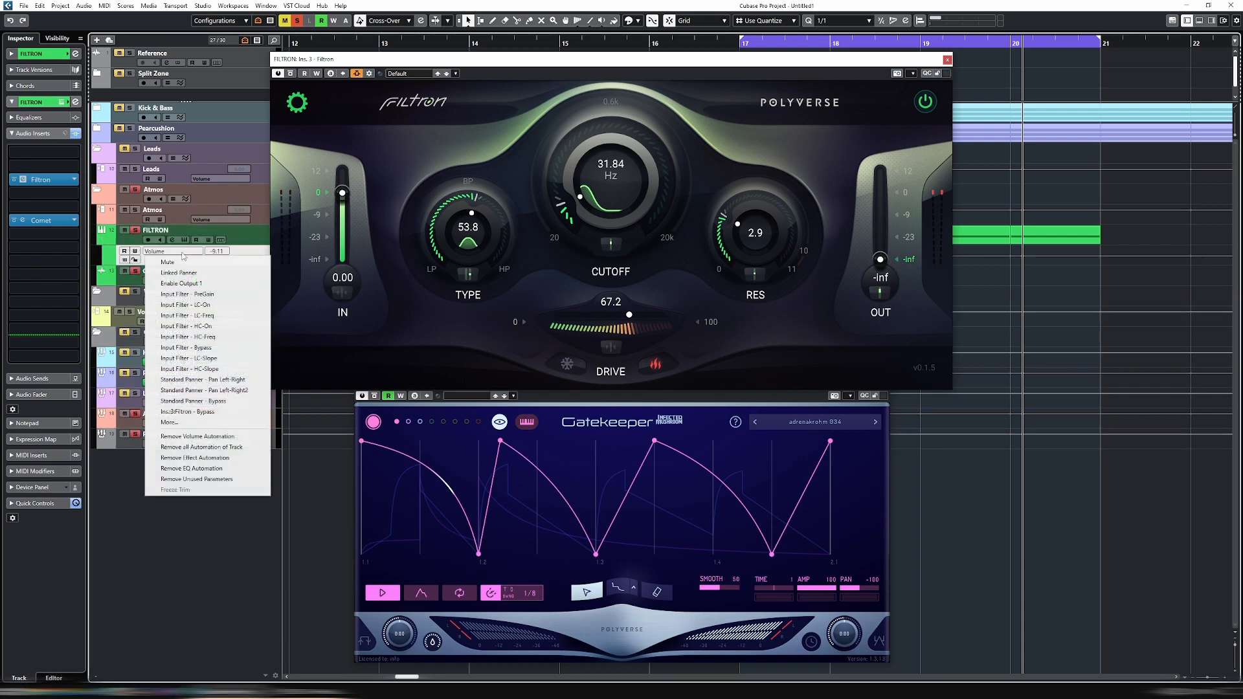
click(214, 422)
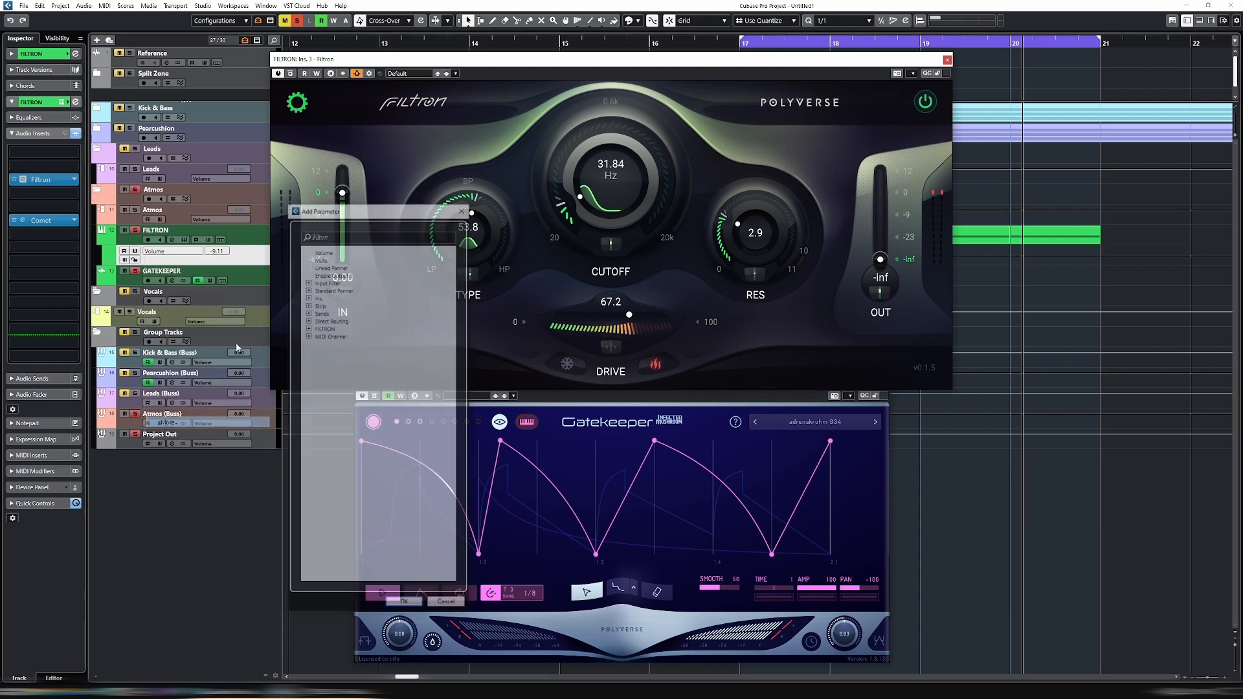
click(308, 328)
scroll(357, 349, down, 3)
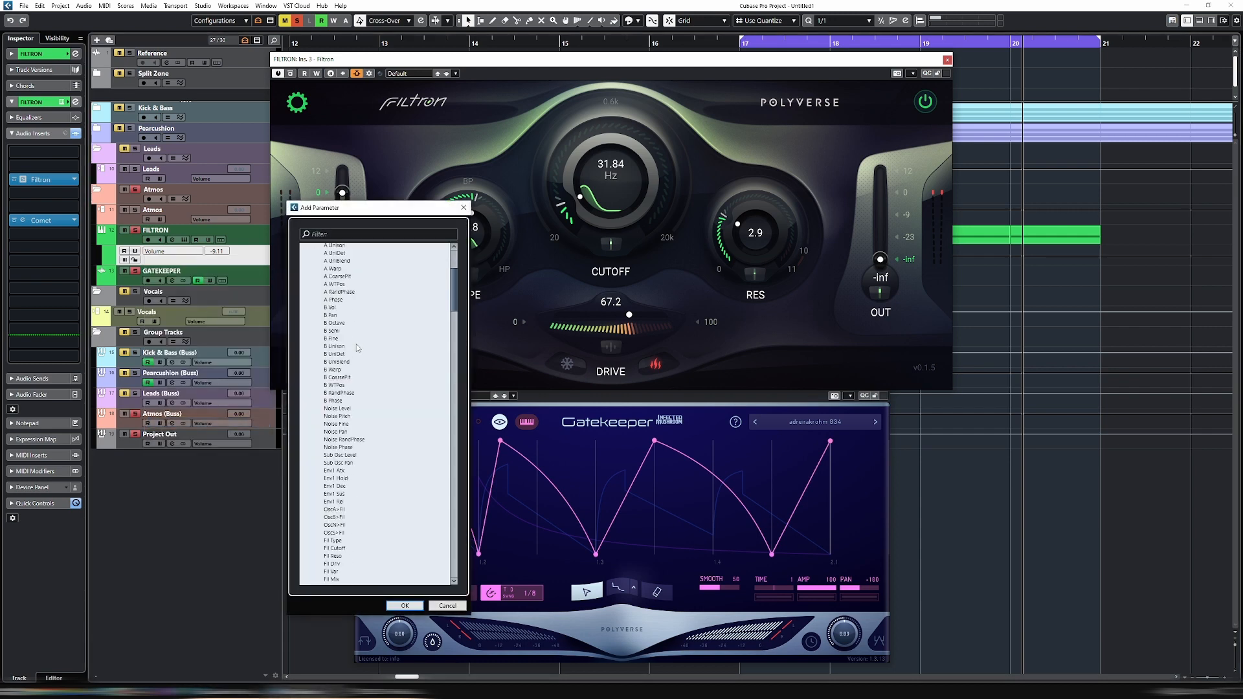
scroll(356, 344, up, 3)
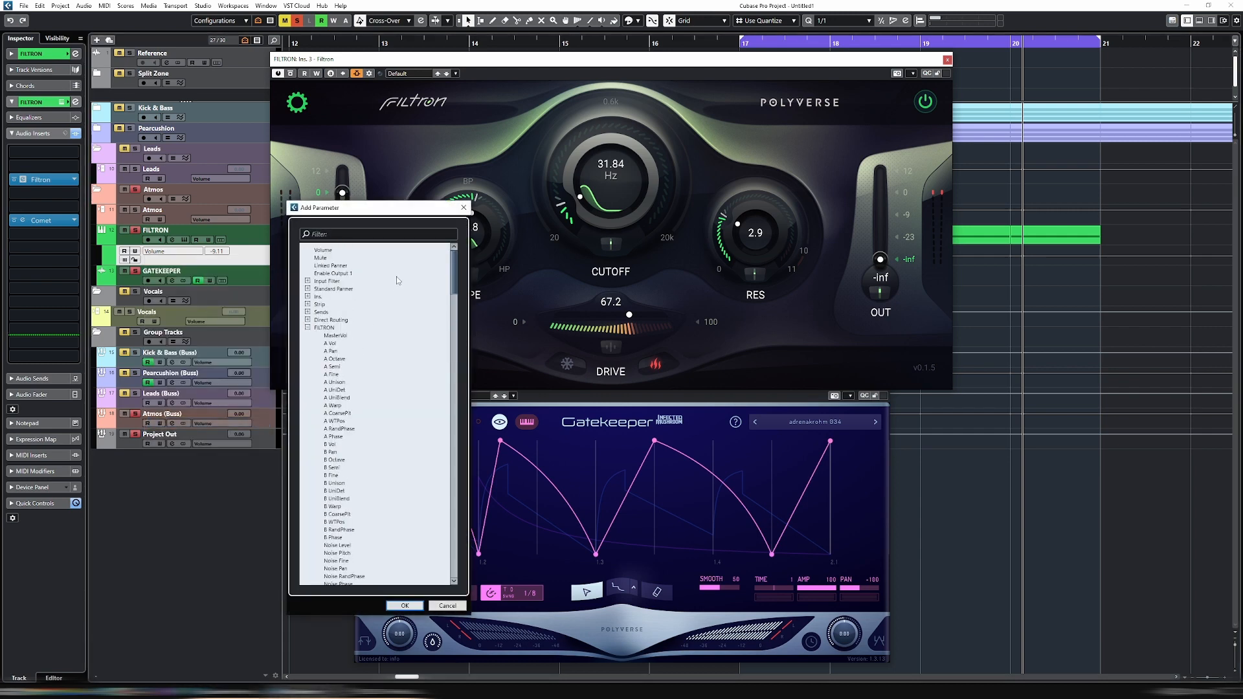
click(463, 207)
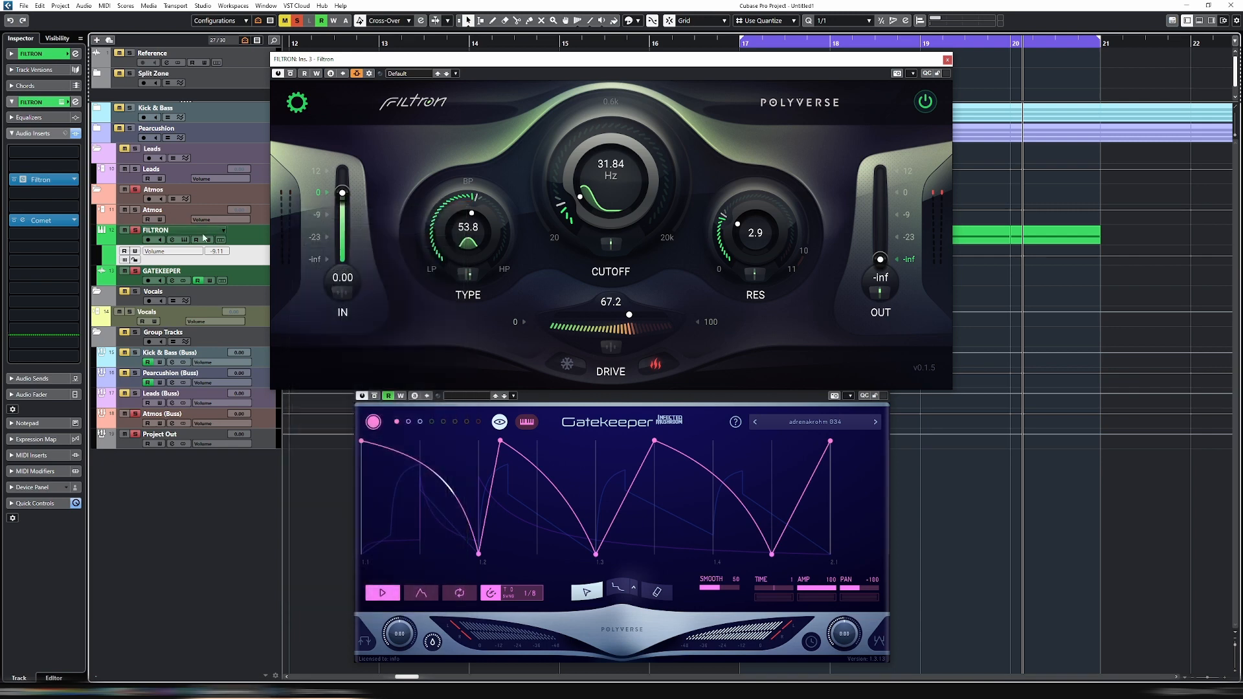
click(101, 241)
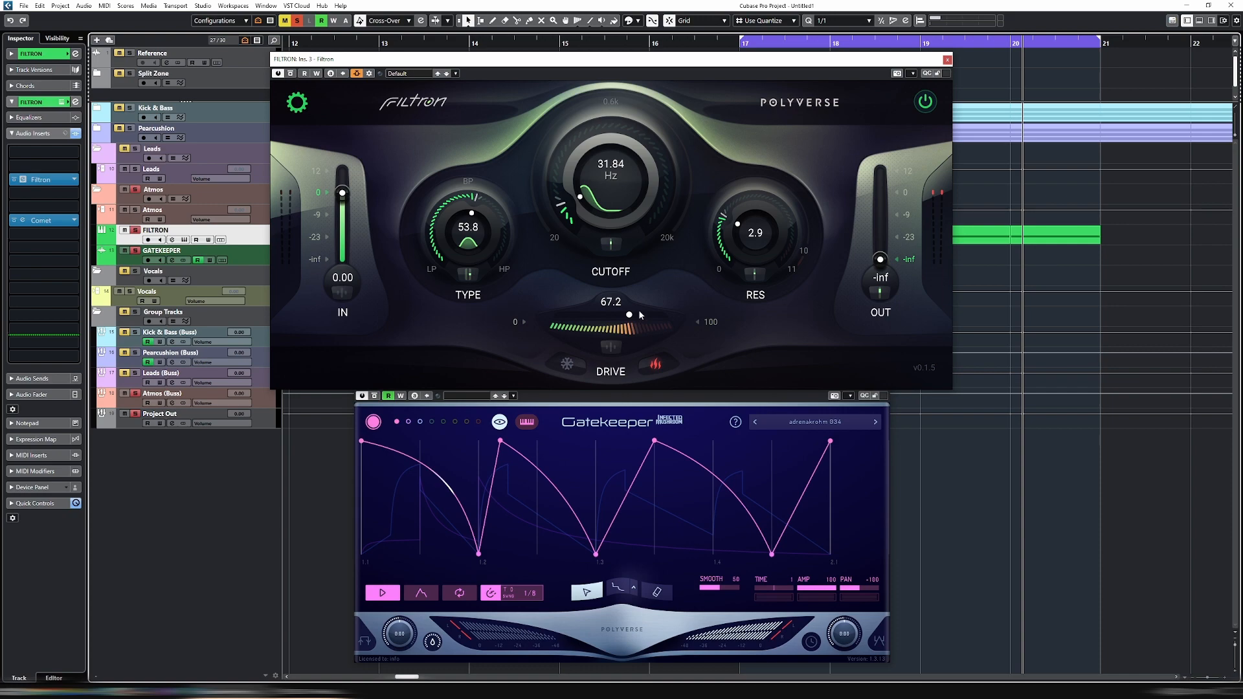
Bring the Gatekeeper plugin window to the front
click(731, 394)
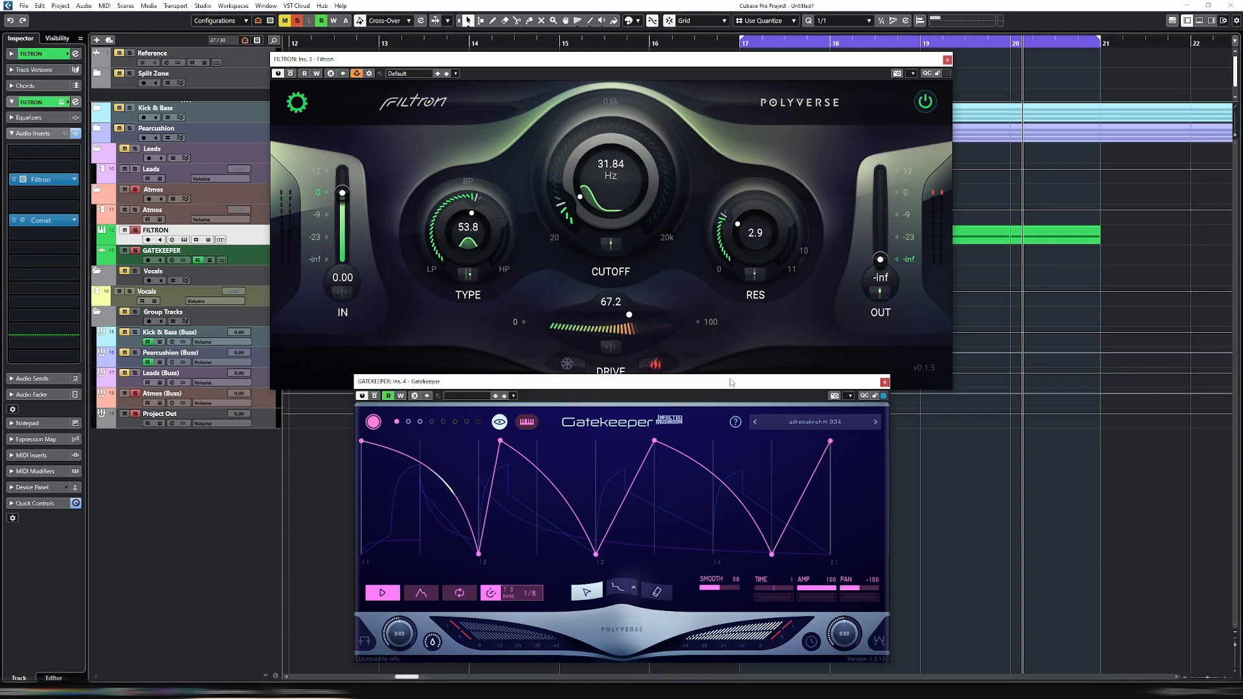